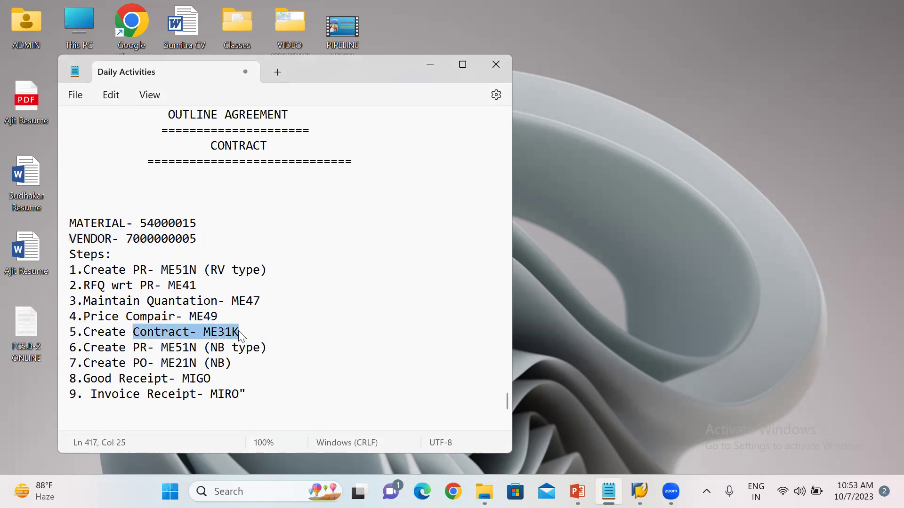
Review the contract procedure steps and the material and vendor entries in the Daily Activities notes.
{"action": "left_click_drag", "start_coordinate": [133, 268], "coordinate": [282, 273]}
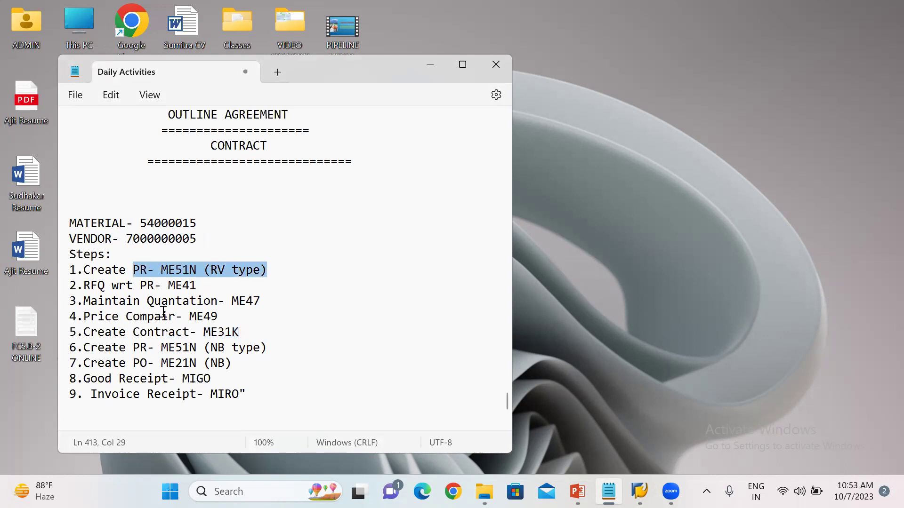
{"action": "left_click_drag", "start_coordinate": [148, 302], "coordinate": [263, 302]}
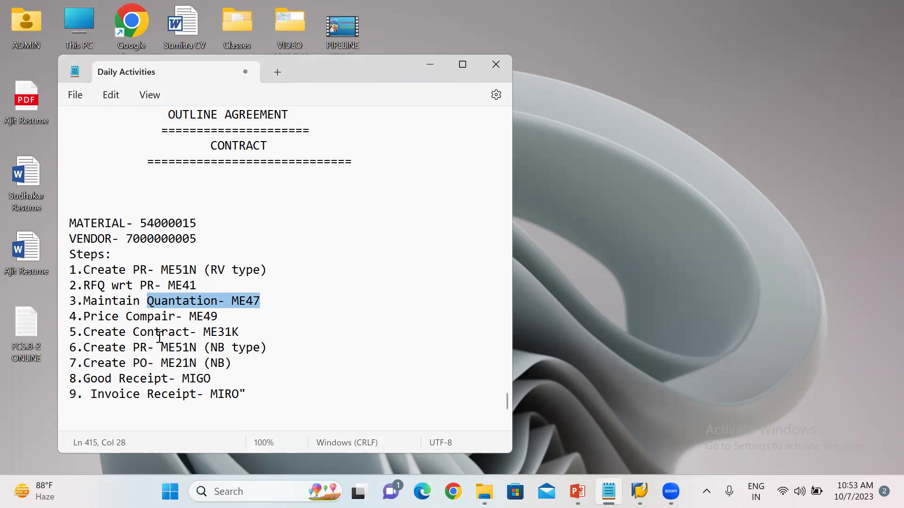
{"action": "left_click_drag", "start_coordinate": [83, 332], "coordinate": [245, 333]}
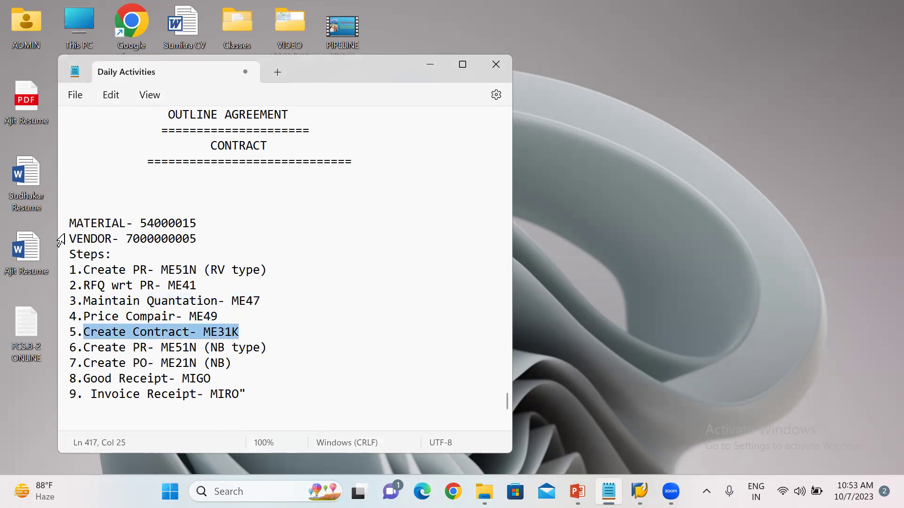
{"action": "left_click_drag", "start_coordinate": [75, 236], "coordinate": [207, 239]}
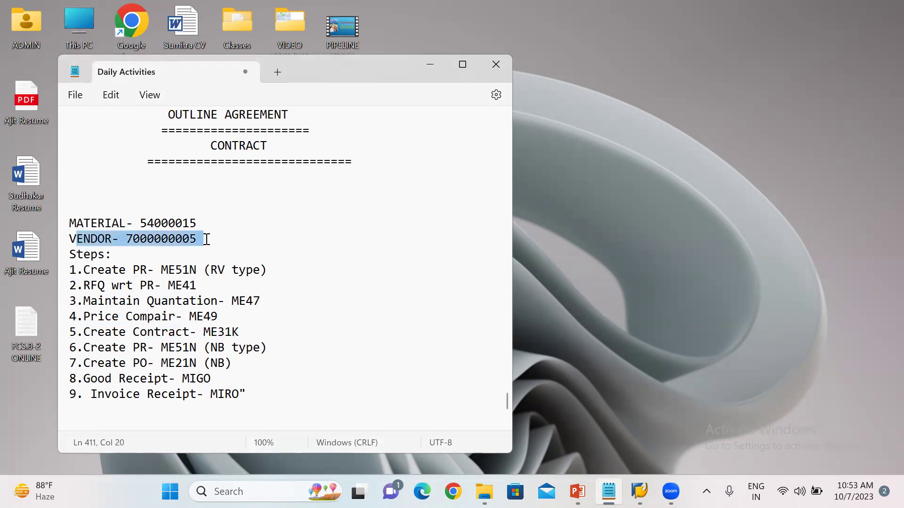
{"action": "left_click_drag", "start_coordinate": [77, 219], "coordinate": [250, 232]}
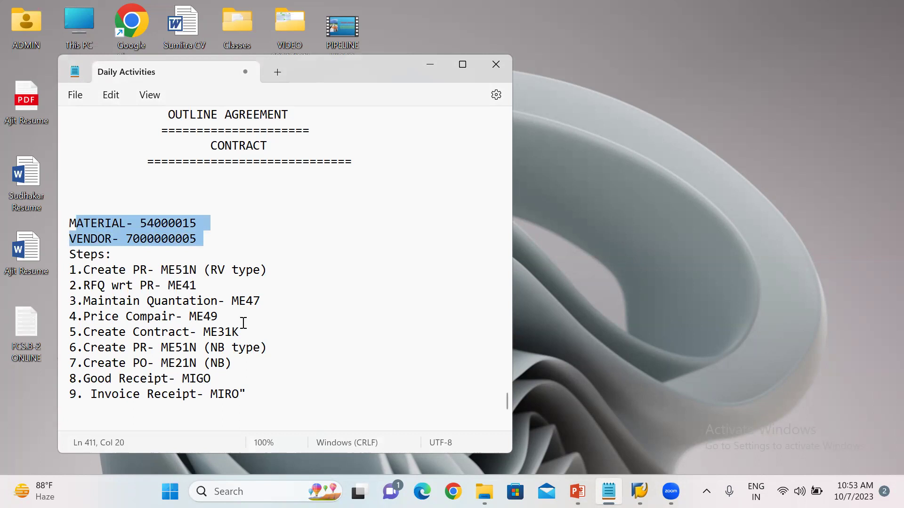
Switch to SAP and start transaction ME31K for creating a contract.
{"action": "left_click", "coordinate": [662, 363]}
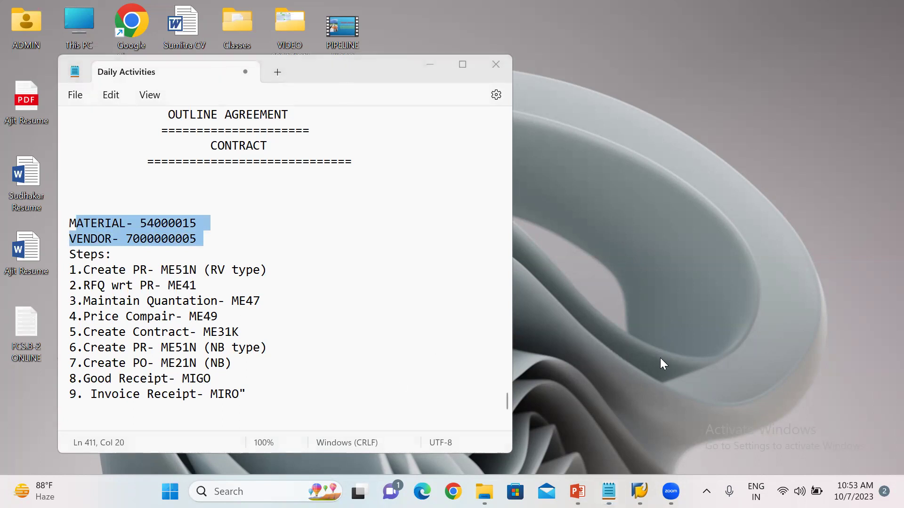
{"action": "mouse_move", "coordinate": [640, 491]}
{"action": "left_click", "coordinate": [680, 431]}
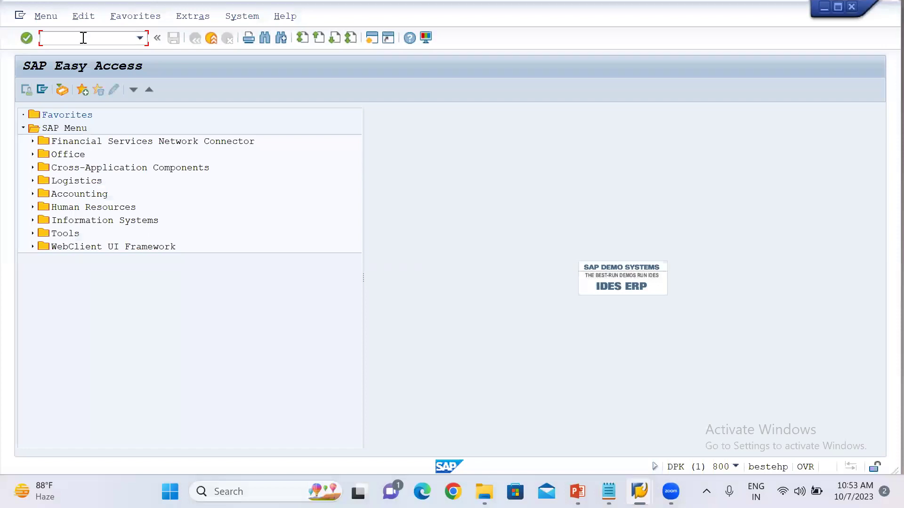
{"action": "left_click", "coordinate": [85, 36]}
{"action": "type", "text": "me31k"}
{"action": "key", "text": "Return"}
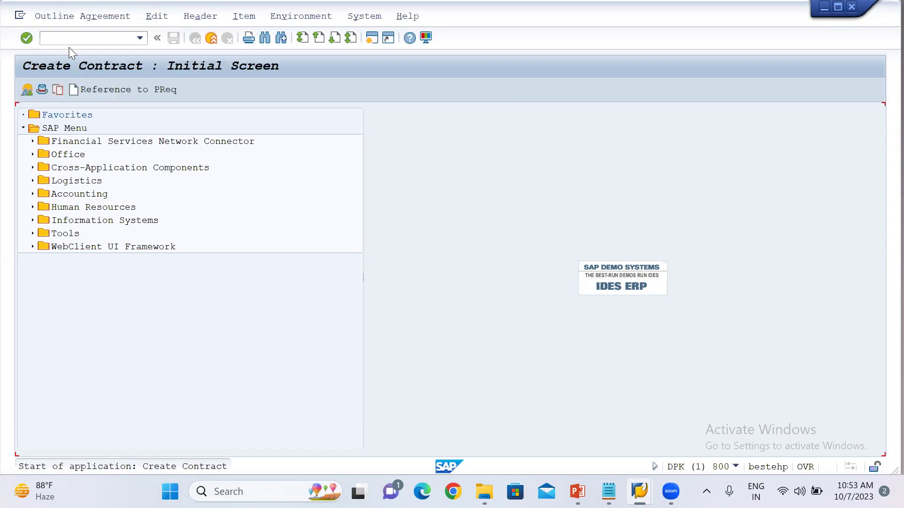
{"action": "left_click", "coordinate": [463, 1]}
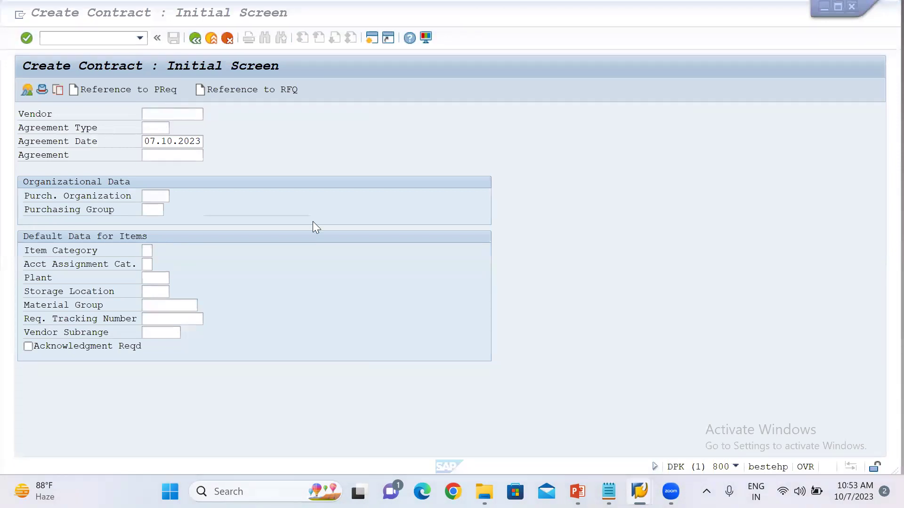
Try to copy the vendor number from the Daily Activities notes into the contract's Vendor field.
{"action": "left_click", "coordinate": [609, 492]}
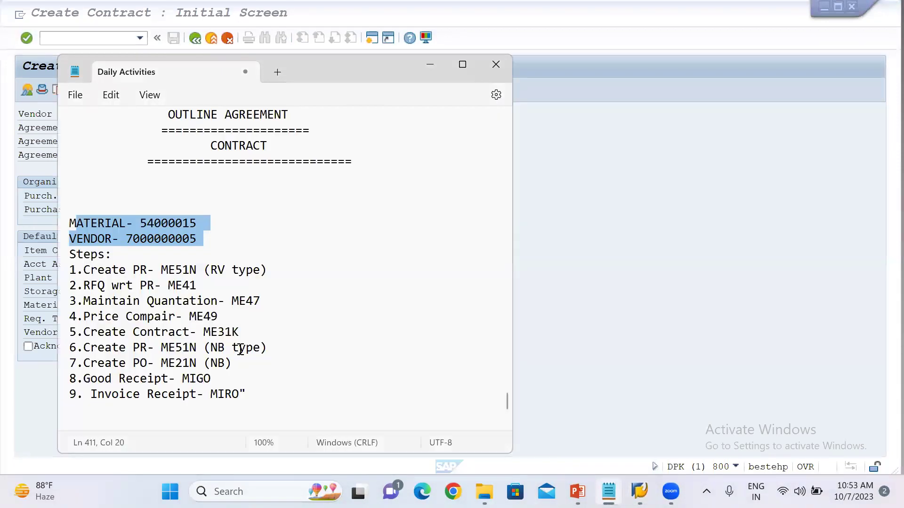
{"action": "left_click", "coordinate": [226, 240]}
{"action": "double_click", "coordinate": [161, 239]}
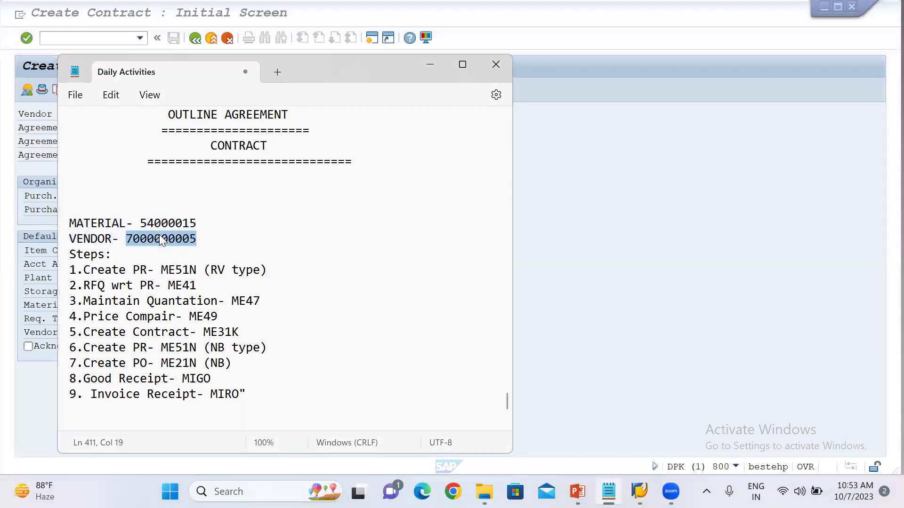
{"action": "left_click", "coordinate": [159, 237]}
{"action": "left_click", "coordinate": [647, 277]}
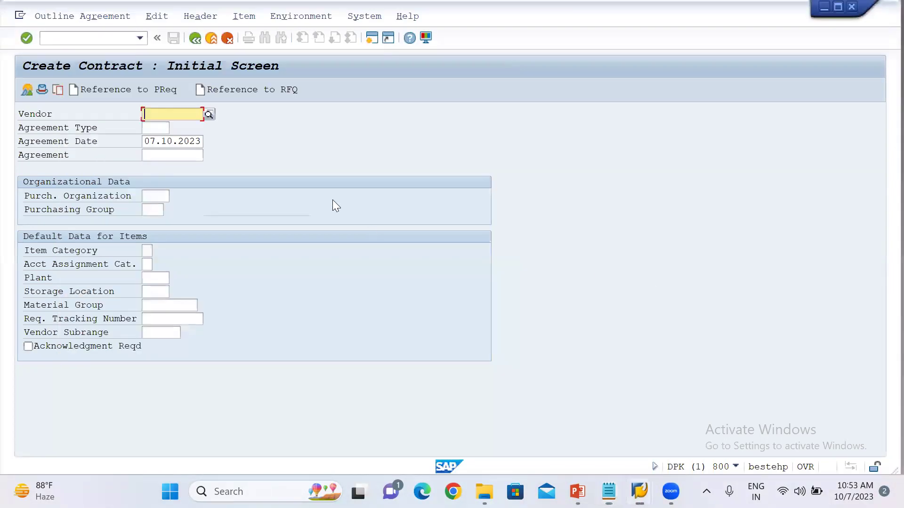
{"action": "type", "text": "VENDOR- 70"}
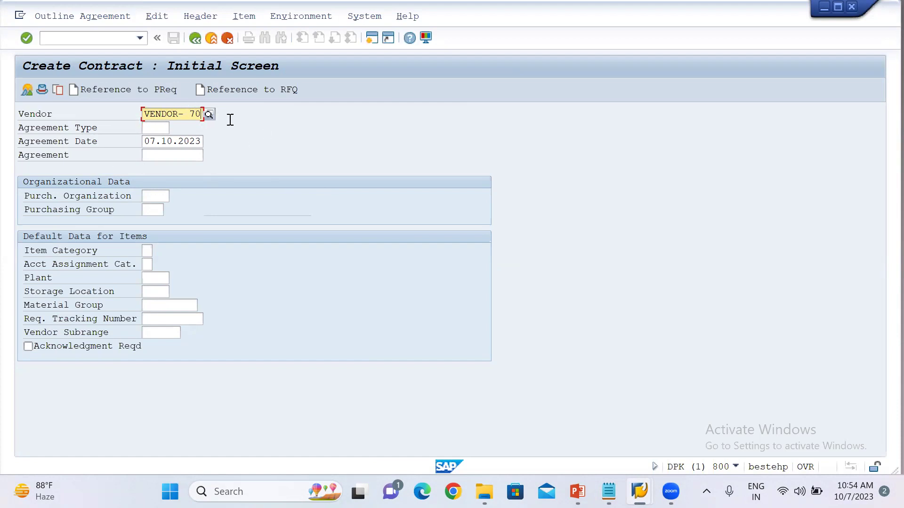
Set the agreement type to MK (Quantity contract) from the list of possible document types.
{"action": "left_click", "coordinate": [152, 129]}
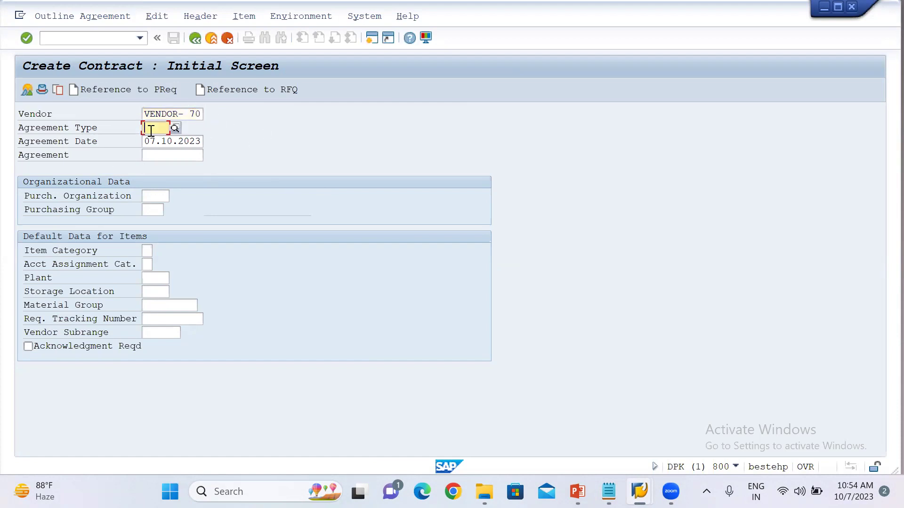
{"action": "left_click", "coordinate": [174, 128]}
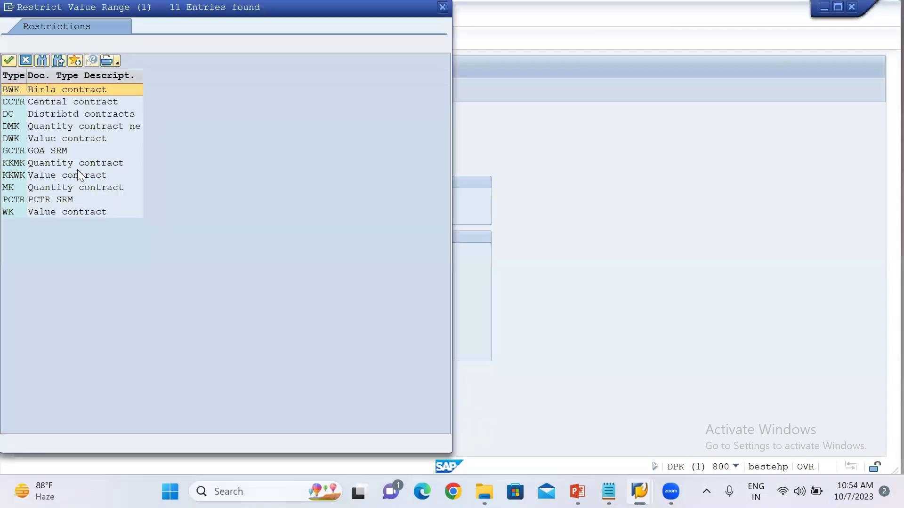
{"action": "double_click", "coordinate": [39, 187]}
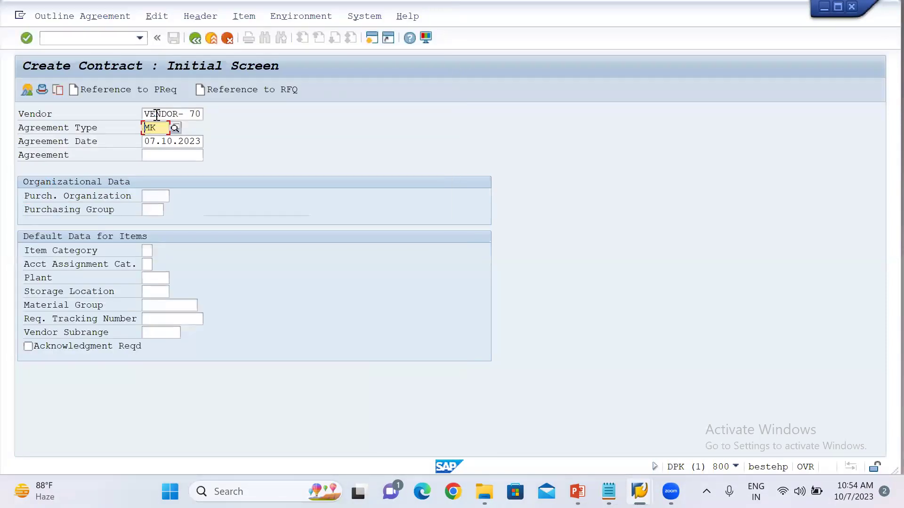
Clear the Vendor field, try again to fill it with the vendor number from the notes, and clear it again.
{"action": "left_click_drag", "start_coordinate": [146, 112], "coordinate": [284, 128]}
{"action": "key", "text": "ctrl+c"}
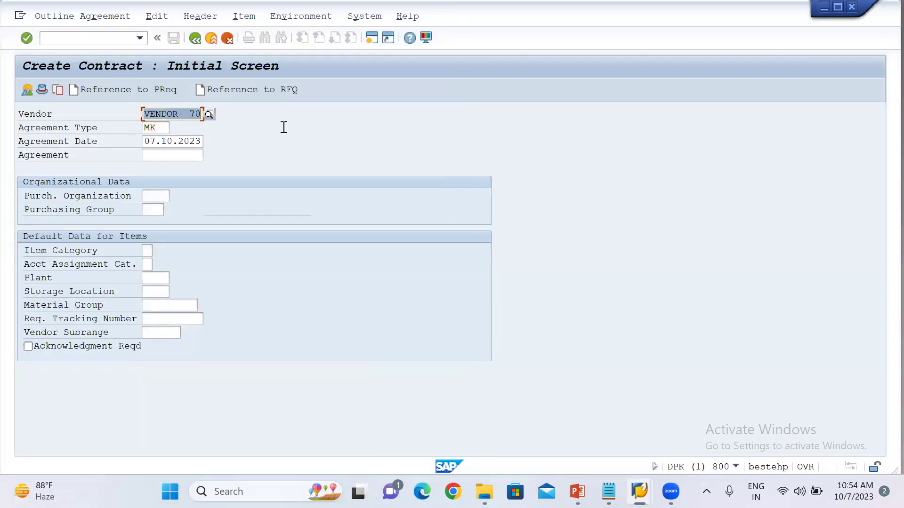
{"action": "key", "text": "Delete"}
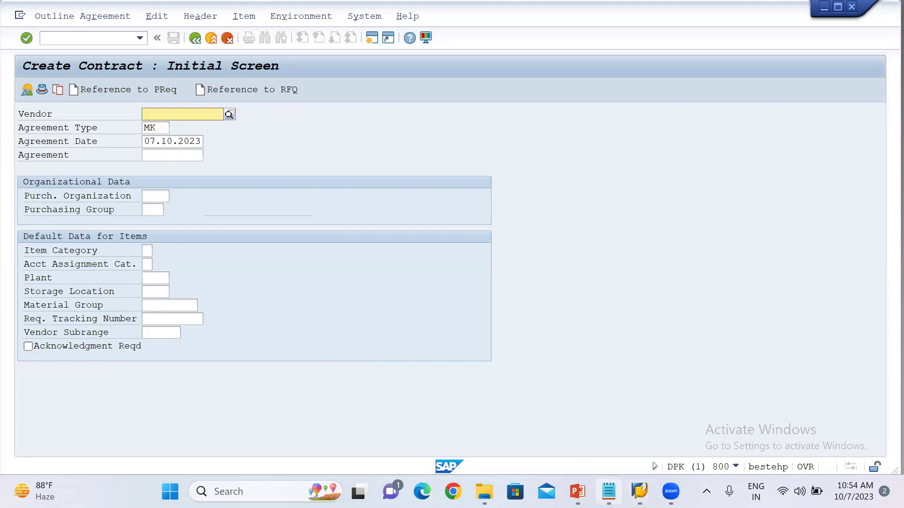
{"action": "left_click", "coordinate": [609, 492]}
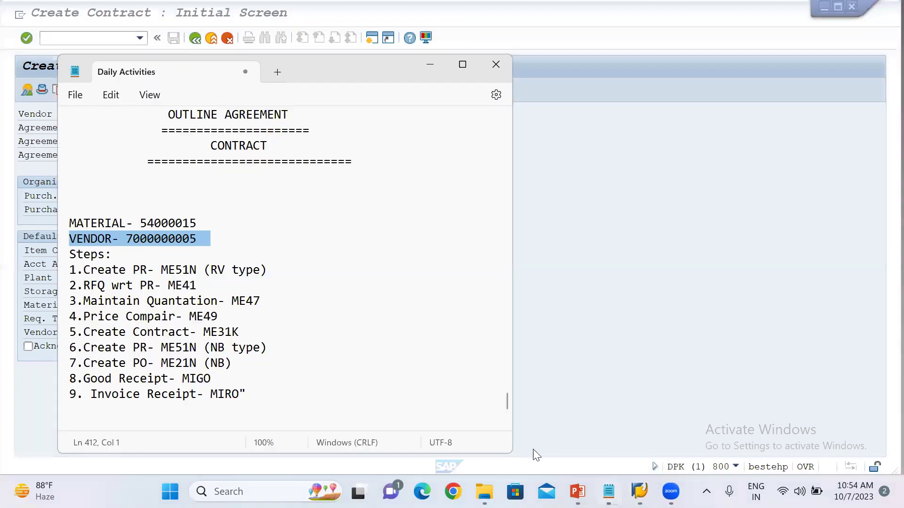
{"action": "left_click", "coordinate": [156, 239]}
{"action": "double_click", "coordinate": [155, 239]}
{"action": "left_click", "coordinate": [155, 239]}
{"action": "left_click", "coordinate": [557, 269]}
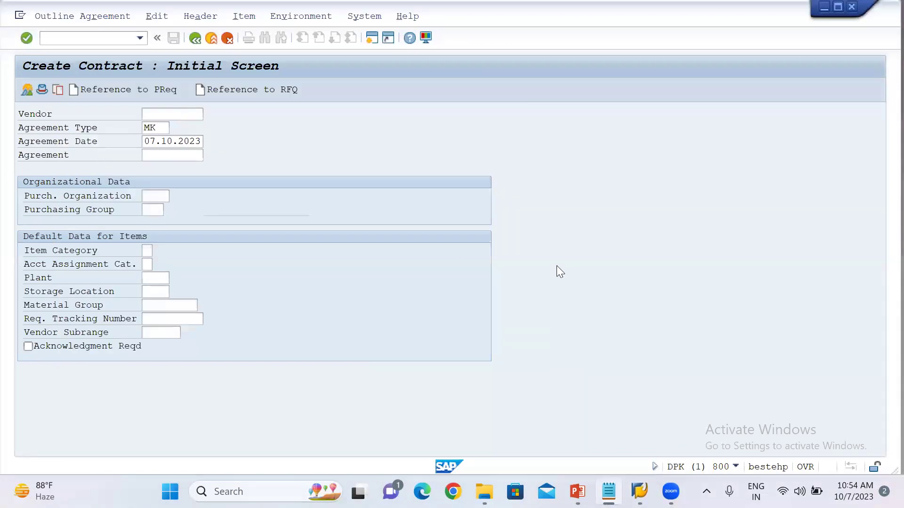
{"action": "key", "text": "ctrl+v"}
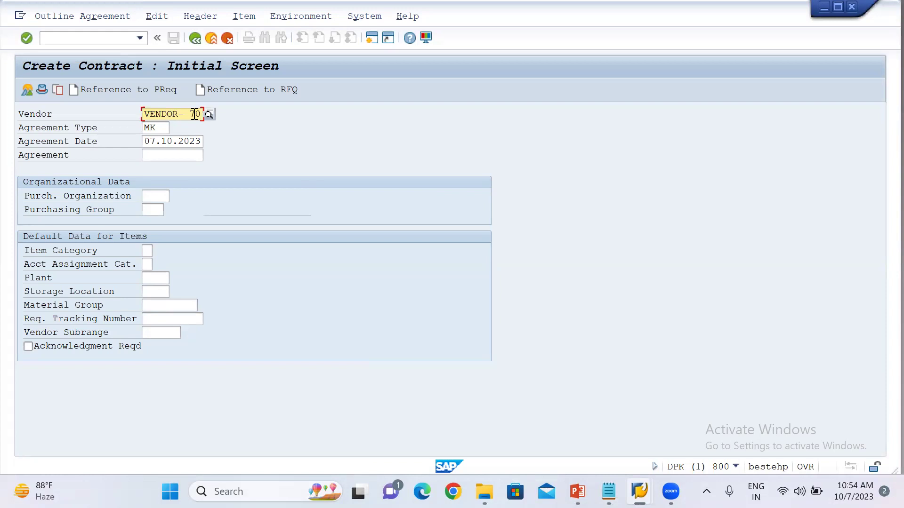
{"action": "left_click_drag", "start_coordinate": [202, 113], "coordinate": [86, 124]}
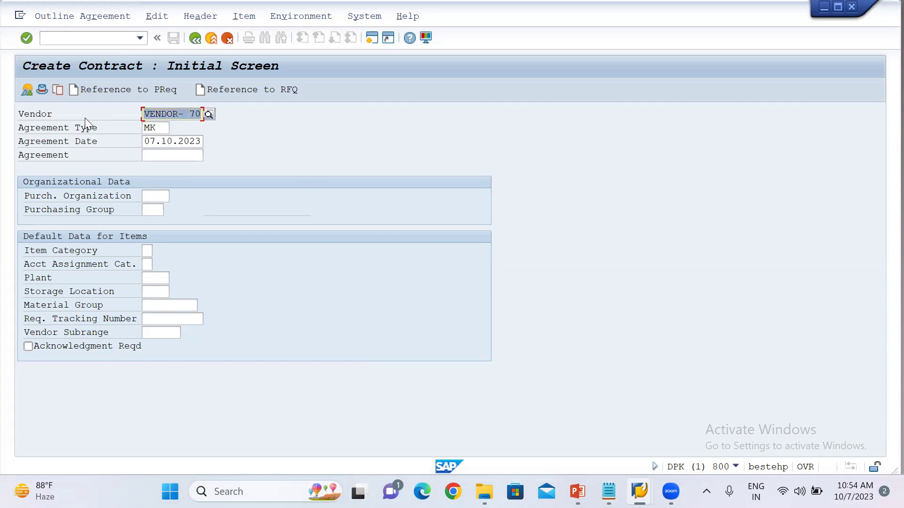
{"action": "key", "text": "Delete"}
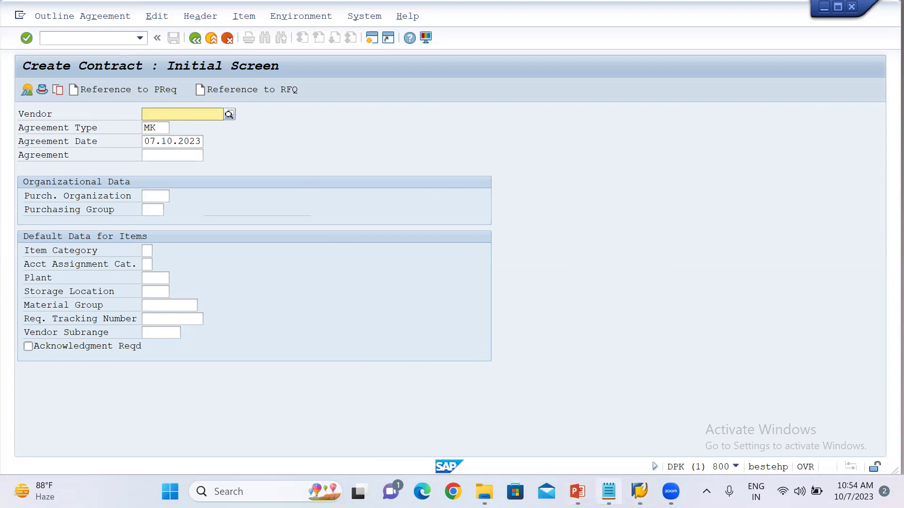
Copy only the vendor number, without its label, from the Daily Activities notes into the contract's Vendor field.
{"action": "left_click", "coordinate": [608, 492]}
{"action": "left_click", "coordinate": [340, 300]}
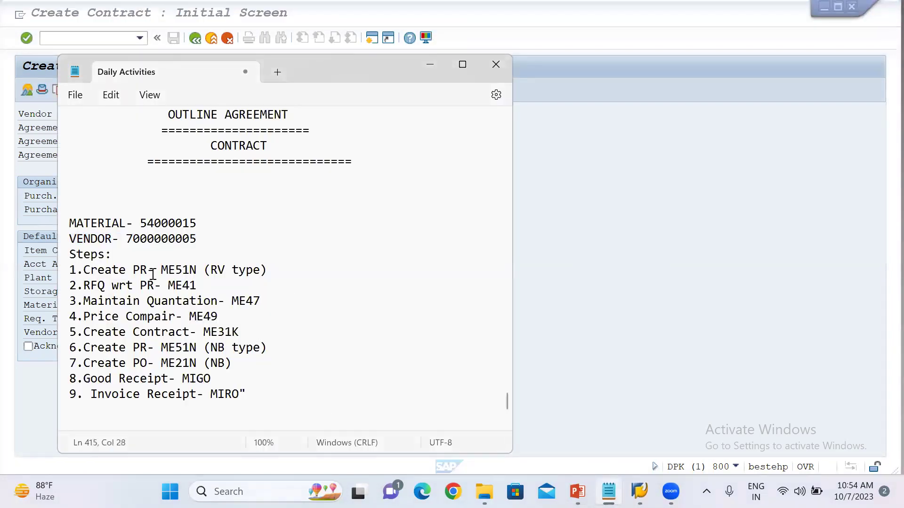
{"action": "left_click_drag", "start_coordinate": [126, 239], "coordinate": [240, 246]}
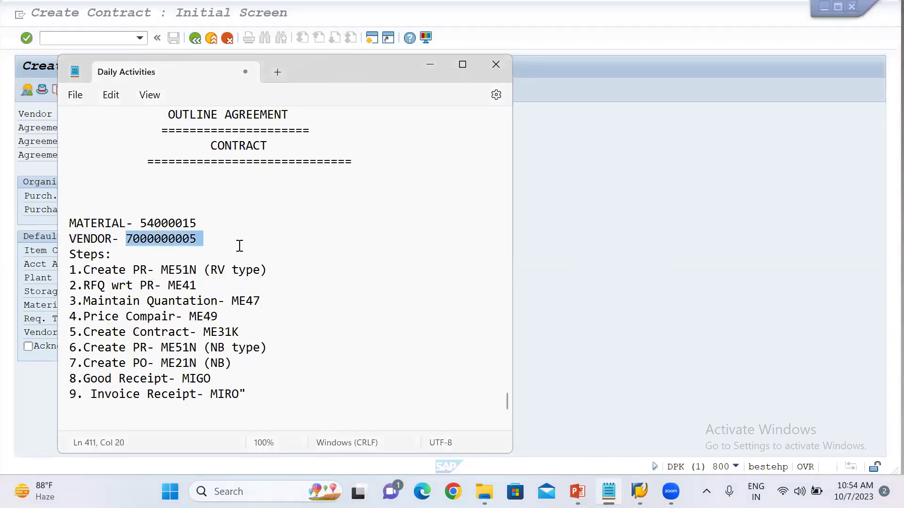
{"action": "right_click", "coordinate": [164, 238]}
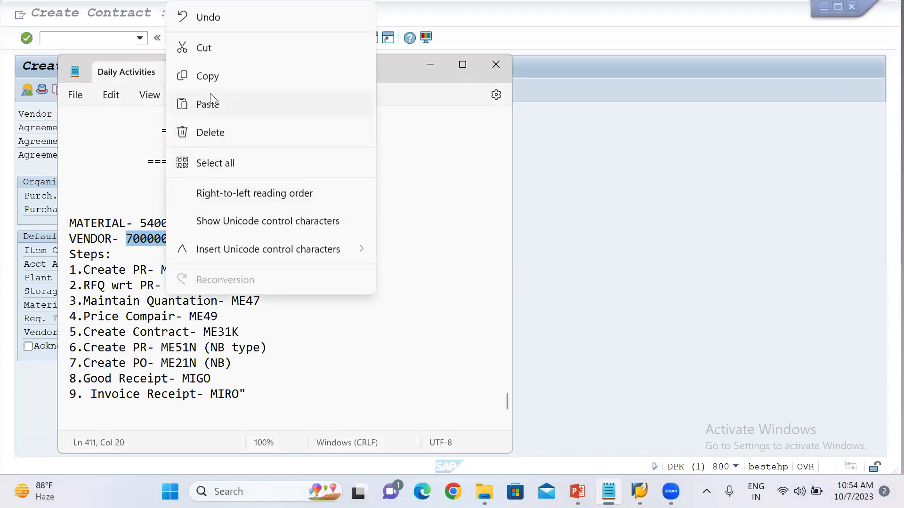
{"action": "left_click", "coordinate": [212, 76]}
{"action": "left_click", "coordinate": [725, 244]}
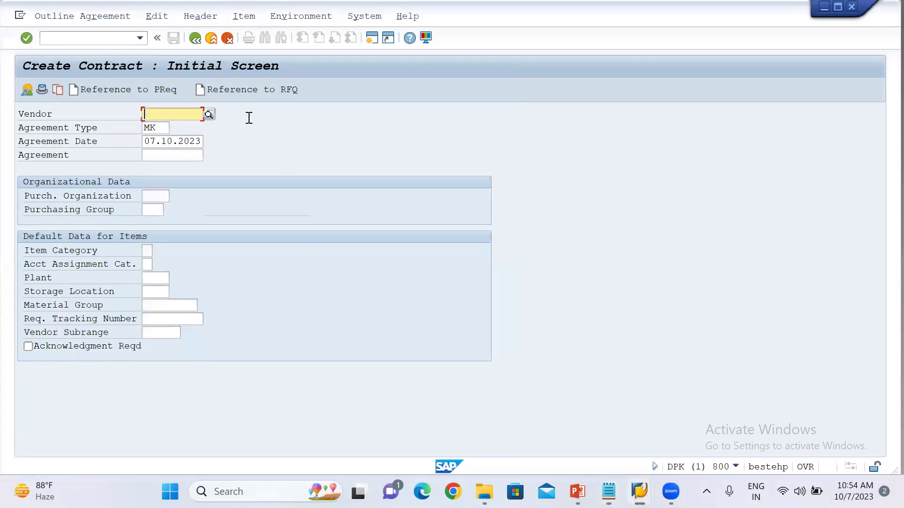
{"action": "key", "text": "ctrl+v"}
Set the purchasing organization to AJIT and the purchasing group to AJ in the organizational data.
{"action": "left_click", "coordinate": [154, 198]}
{"action": "key", "text": "Caps_Lock"}
{"action": "type", "text": "AJIT"}
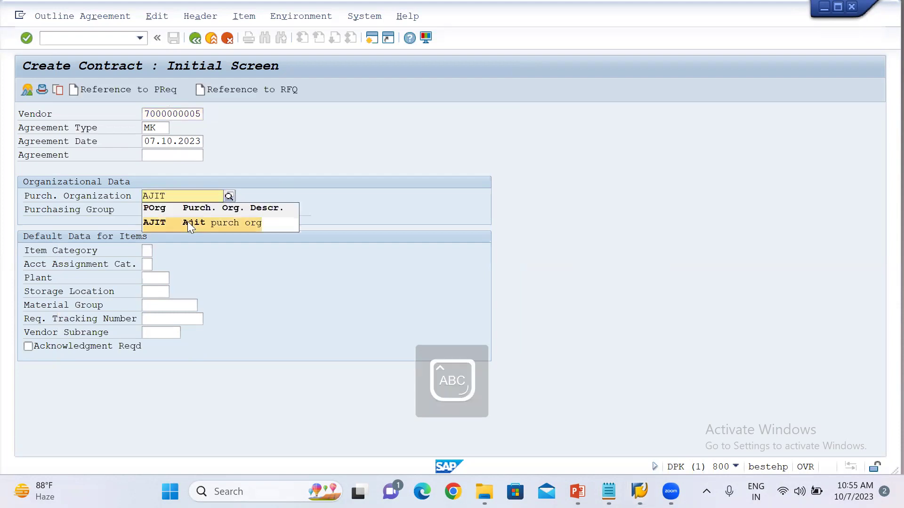
{"action": "left_click", "coordinate": [187, 222]}
{"action": "left_click", "coordinate": [158, 212]}
{"action": "type", "text": "AJ"}
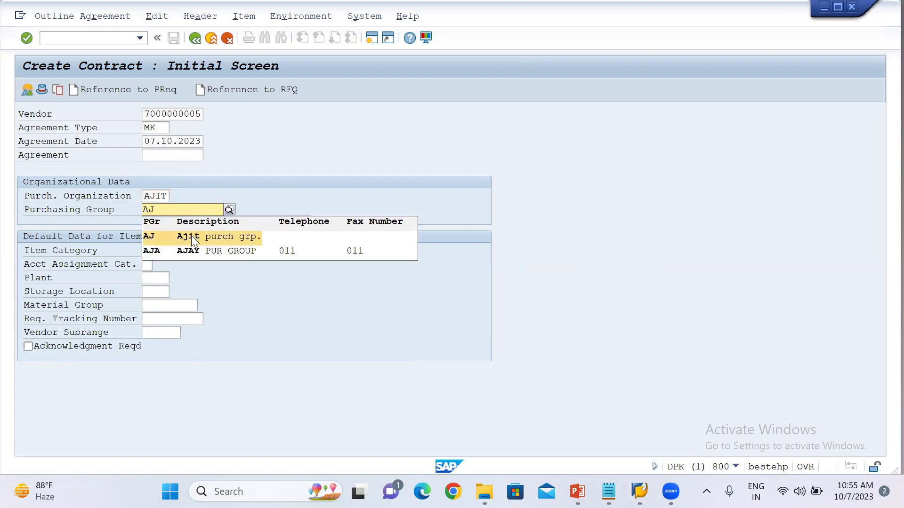
{"action": "left_click", "coordinate": [191, 236]}
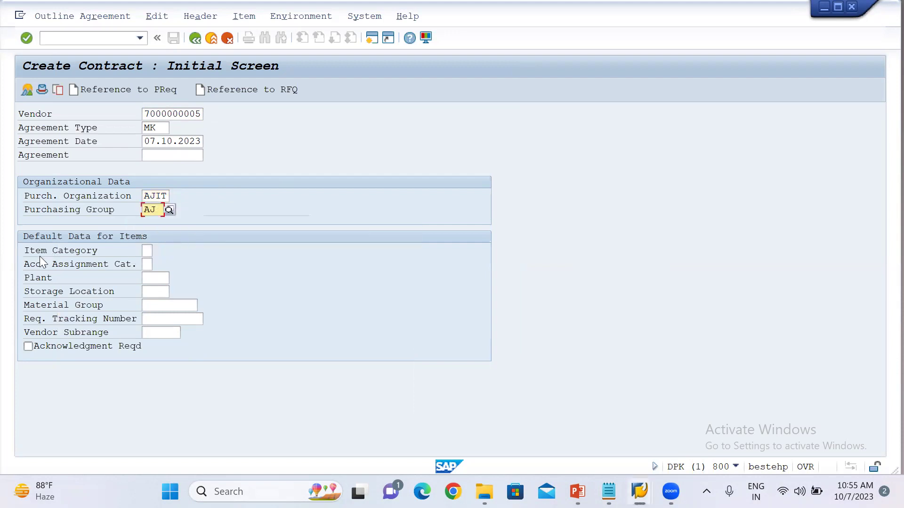
Set the default plant to AJ01 and storage location to 1000, and continue to the contract's header data.
{"action": "left_click", "coordinate": [159, 282]}
{"action": "type", "text": "AJ01"}
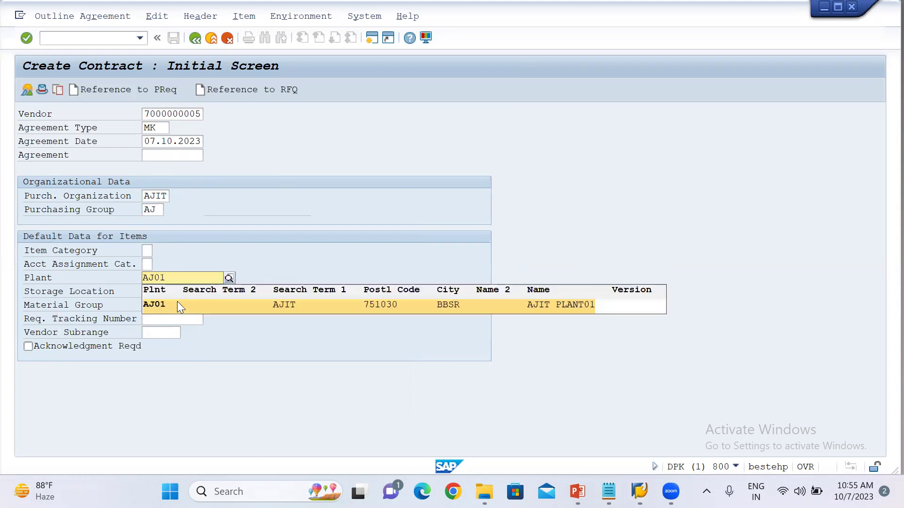
{"action": "left_click", "coordinate": [177, 301]}
{"action": "left_click", "coordinate": [163, 293]}
{"action": "type", "text": "1000"}
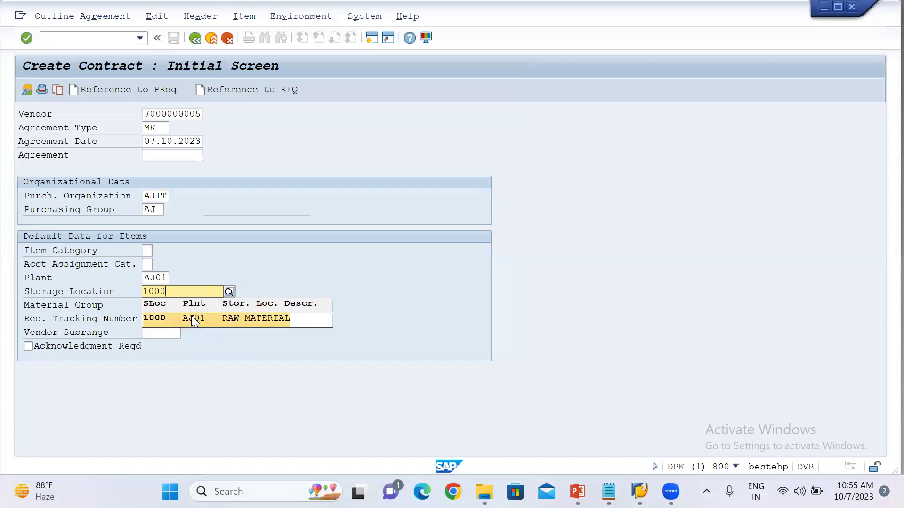
{"action": "left_click", "coordinate": [192, 316]}
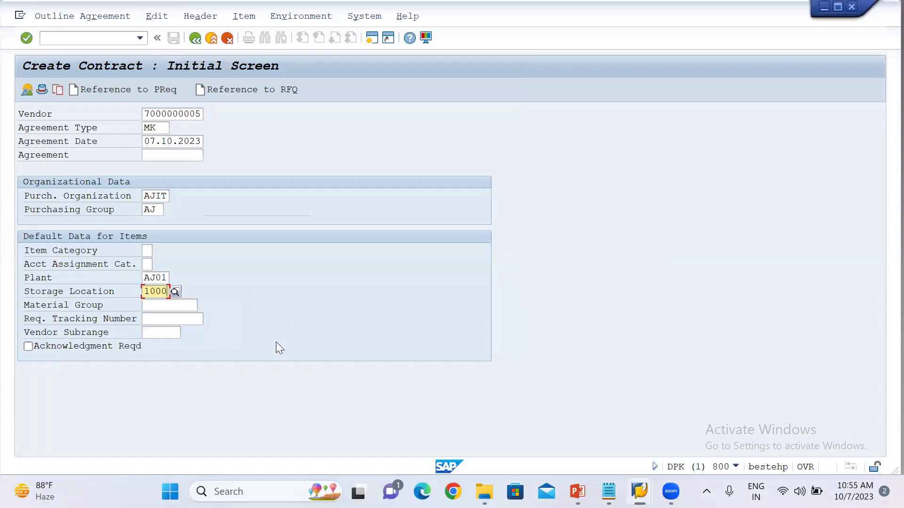
{"action": "key", "text": "Return"}
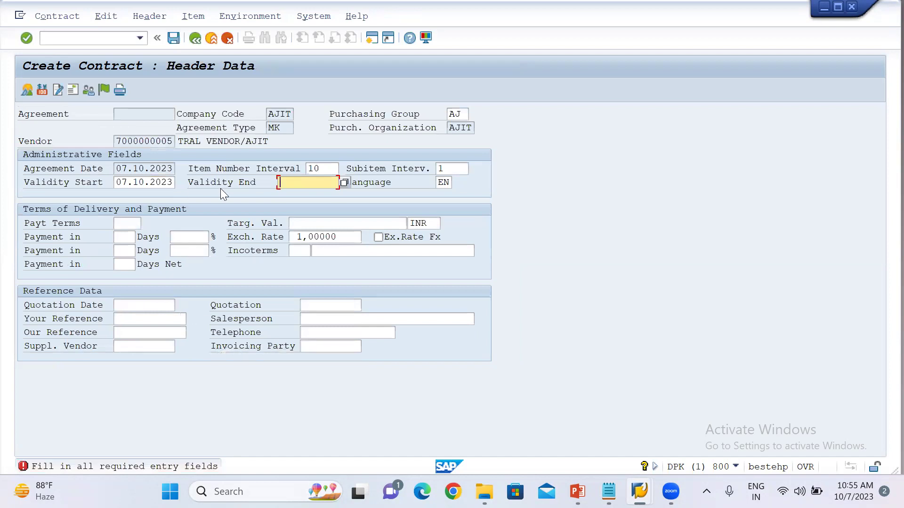
Set the contract's validity end to 14.12.2023 and continue to the item overview.
{"action": "left_click", "coordinate": [343, 184]}
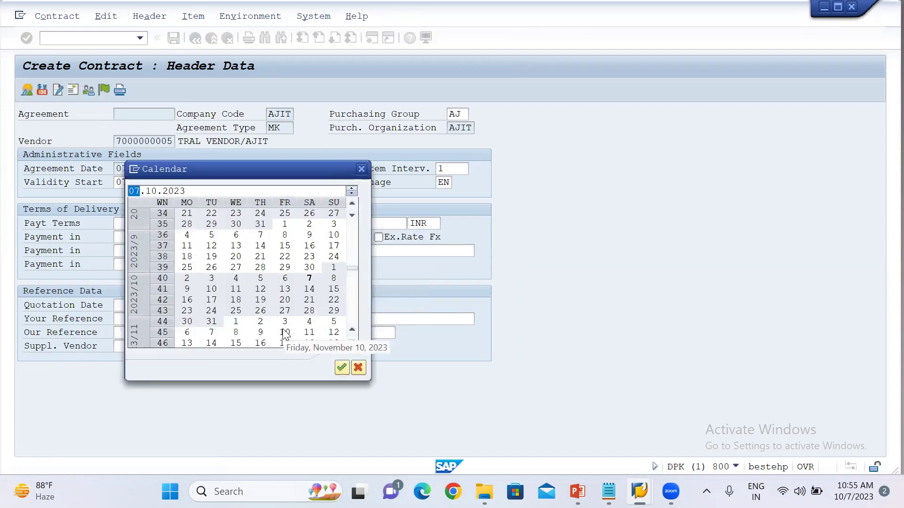
{"action": "scroll", "coordinate": [284, 334], "scroll_direction": "down", "scroll_amount": 5}
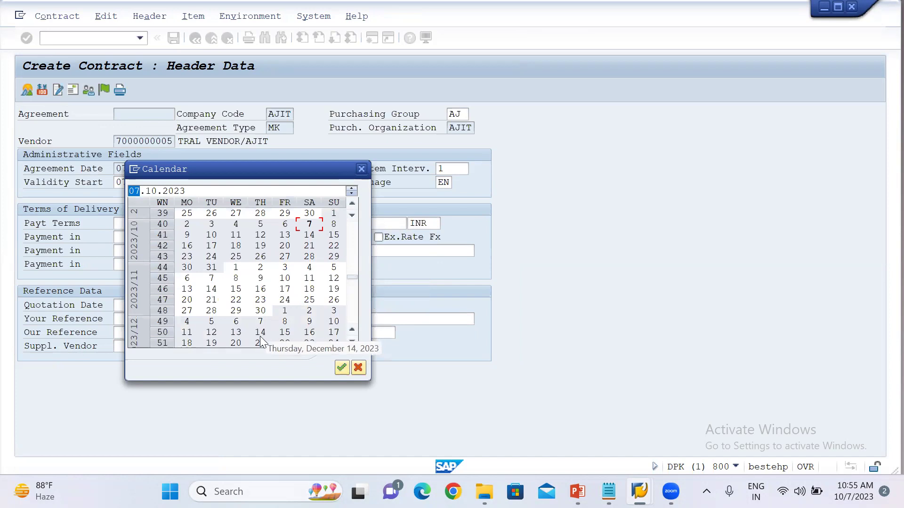
{"action": "double_click", "coordinate": [260, 335]}
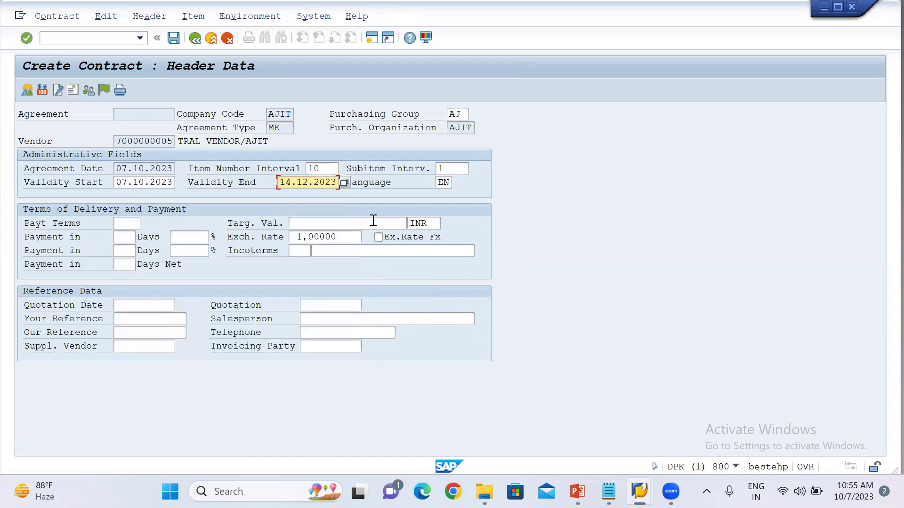
{"action": "key", "text": "Return"}
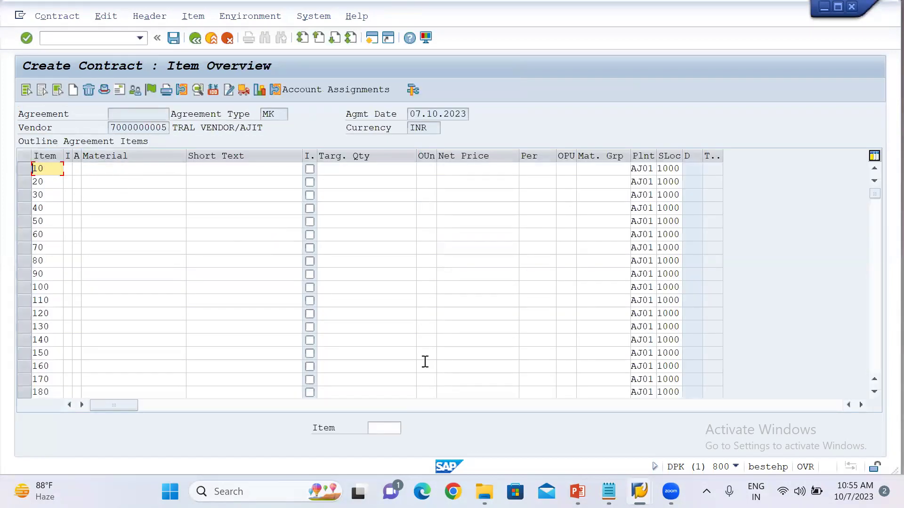
Copy material number 54000015 from the Daily Activities notes into the Material field of contract item 10.
{"action": "left_click", "coordinate": [609, 492]}
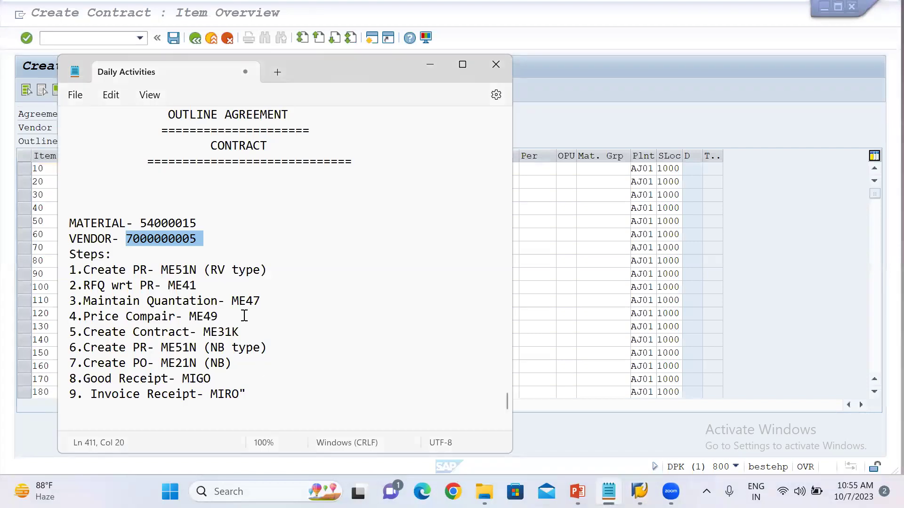
{"action": "double_click", "coordinate": [164, 225]}
{"action": "key", "text": "ctrl+c"}
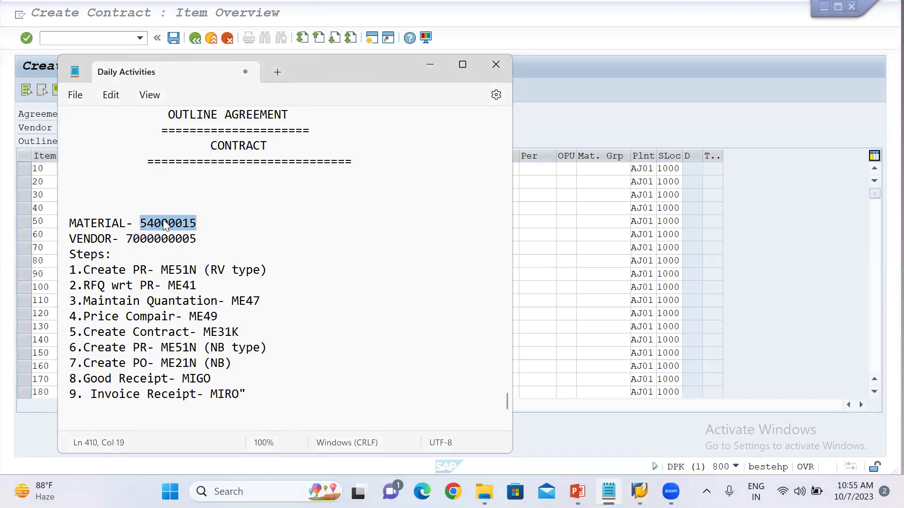
{"action": "left_click", "coordinate": [630, 138]}
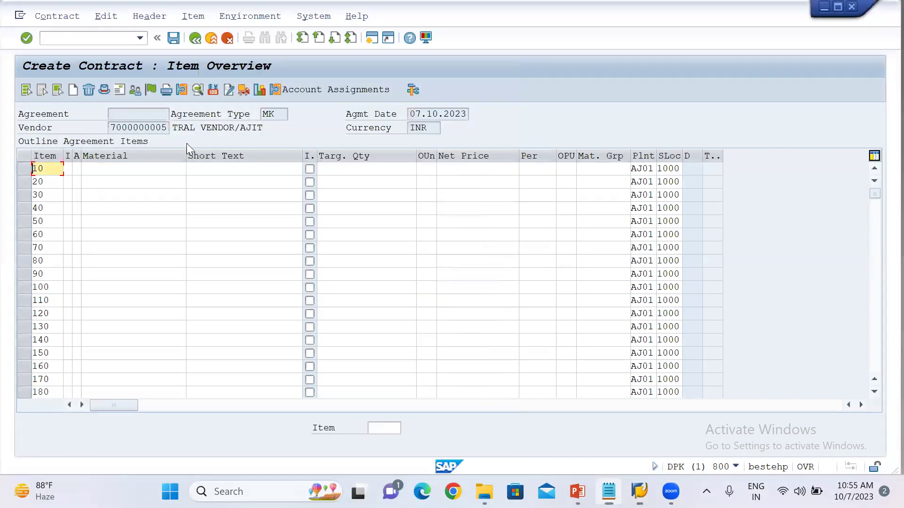
{"action": "left_click", "coordinate": [137, 174]}
{"action": "key", "text": "ctrl+v"}
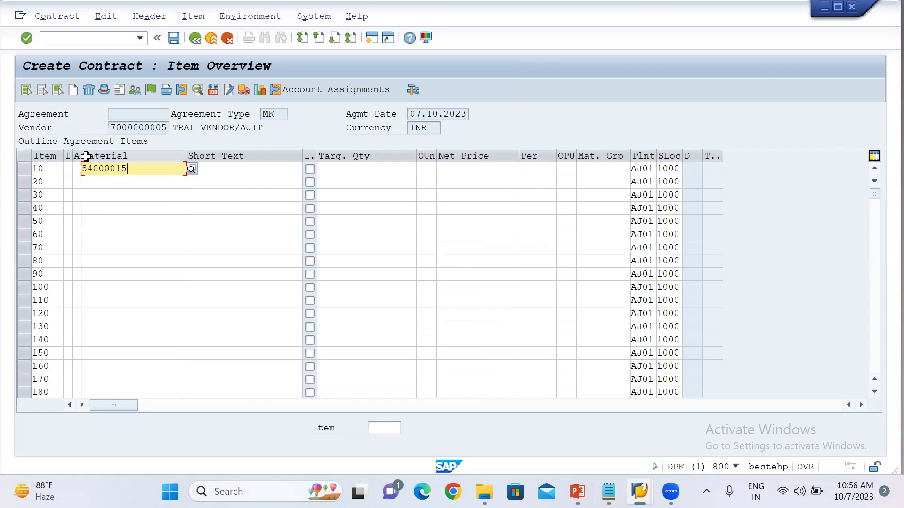
Set item 10's target quantity to 50000 and net price to 2000, and confirm the entries.
{"action": "left_click", "coordinate": [331, 174]}
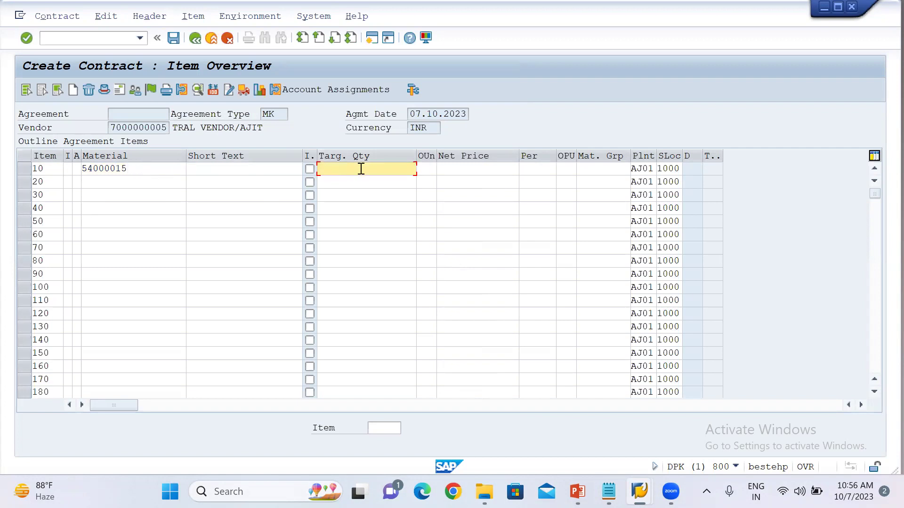
{"action": "type", "text": "50000"}
{"action": "left_click", "coordinate": [474, 170]}
{"action": "type", "text": "2000"}
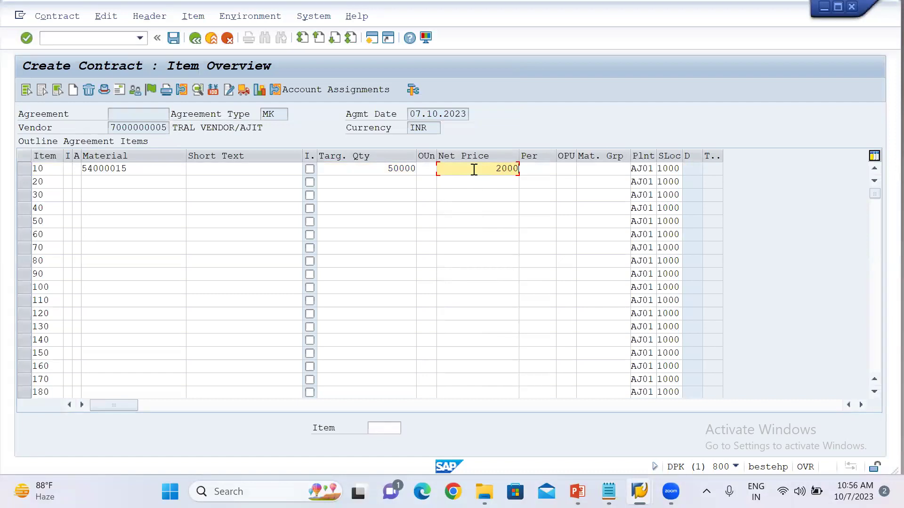
{"action": "left_click_drag", "start_coordinate": [491, 169], "coordinate": [535, 170]}
{"action": "left_click_drag", "start_coordinate": [377, 170], "coordinate": [431, 175]}
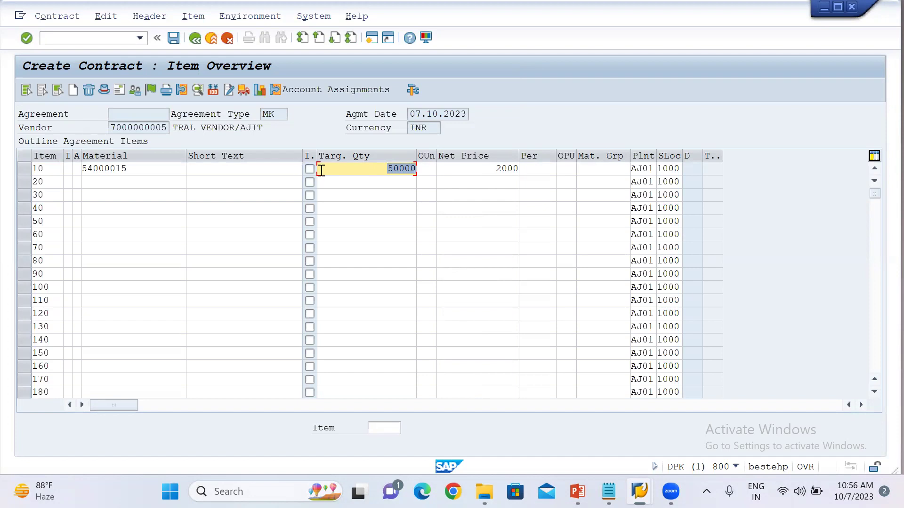
{"action": "left_click", "coordinate": [410, 114]}
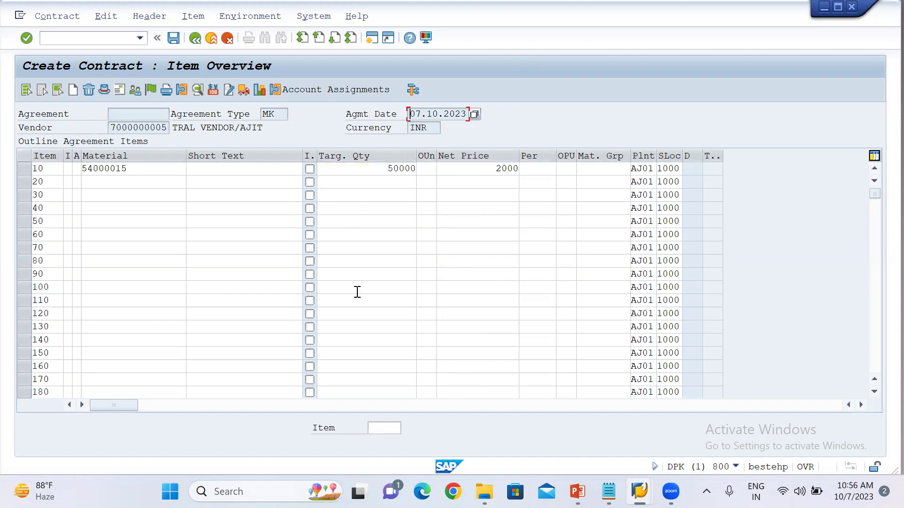
{"action": "key", "text": "Return"}
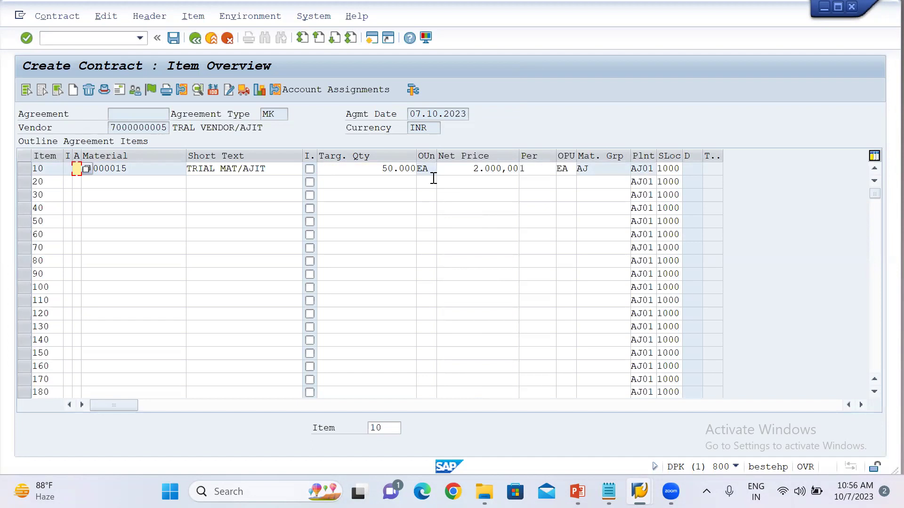
Open item 10's price conditions and add condition type RA00 (Discount % on Net) below the gross price.
{"action": "left_click_drag", "start_coordinate": [460, 170], "coordinate": [515, 170]}
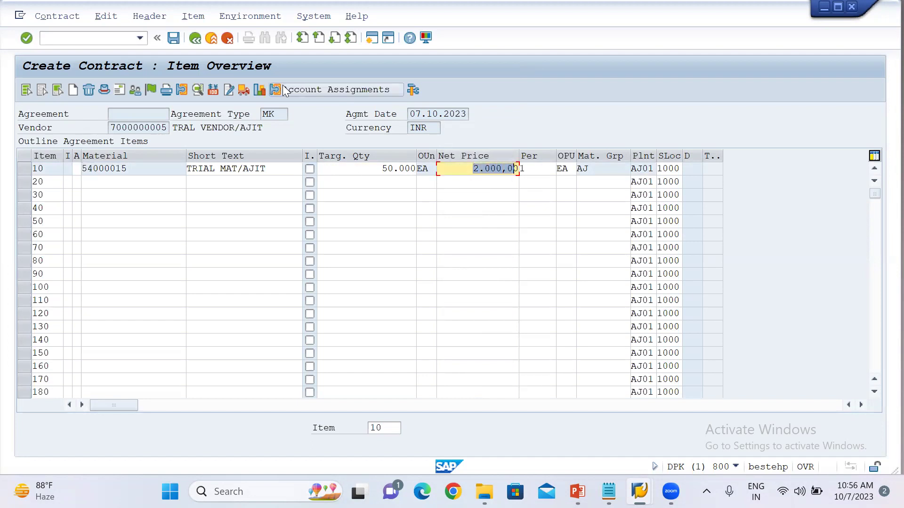
{"action": "left_click", "coordinate": [212, 90]}
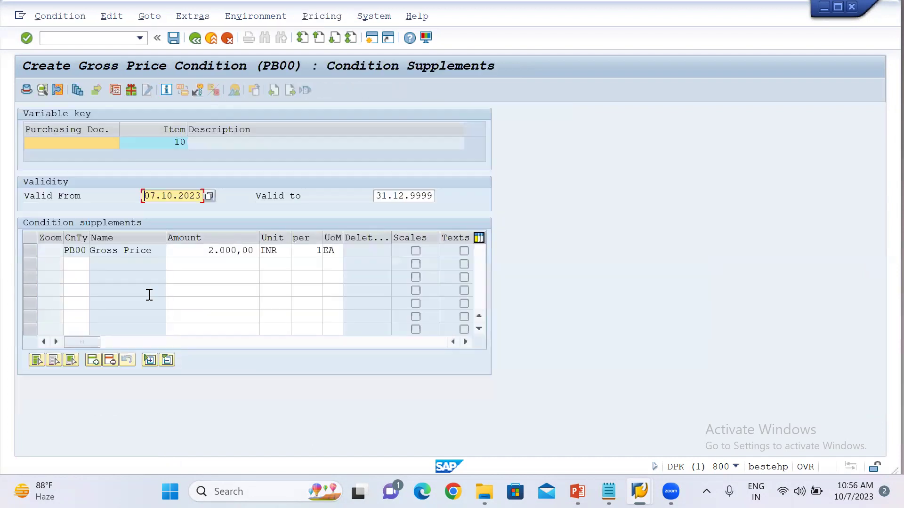
{"action": "left_click", "coordinate": [73, 265]}
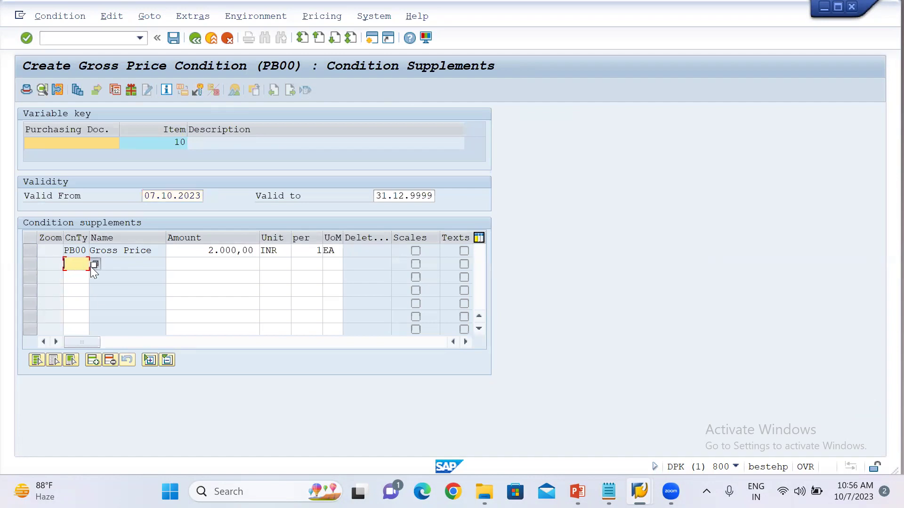
{"action": "left_click", "coordinate": [92, 266]}
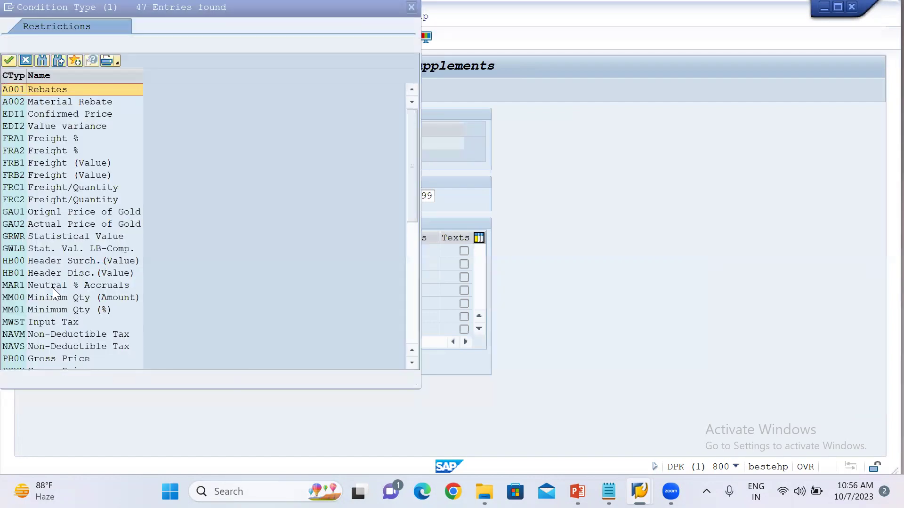
{"action": "scroll", "coordinate": [23, 265], "scroll_direction": "down", "scroll_amount": 8}
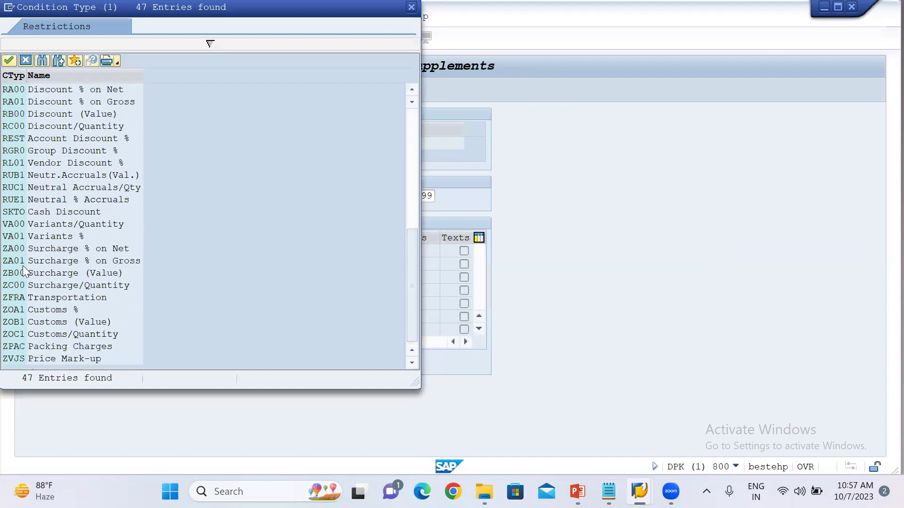
{"action": "scroll", "coordinate": [22, 265], "scroll_direction": "up", "scroll_amount": 7}
{"action": "scroll", "coordinate": [23, 266], "scroll_direction": "up", "scroll_amount": 2}
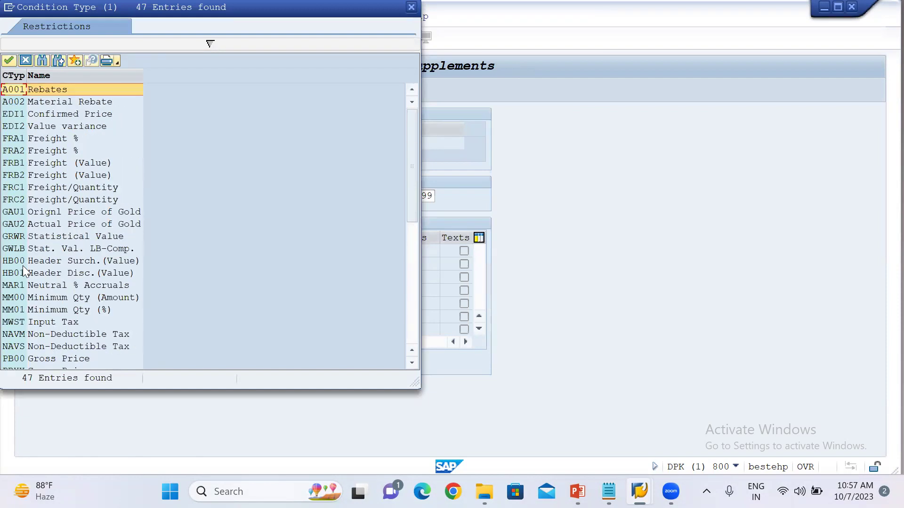
{"action": "scroll", "coordinate": [38, 312], "scroll_direction": "down", "scroll_amount": 2}
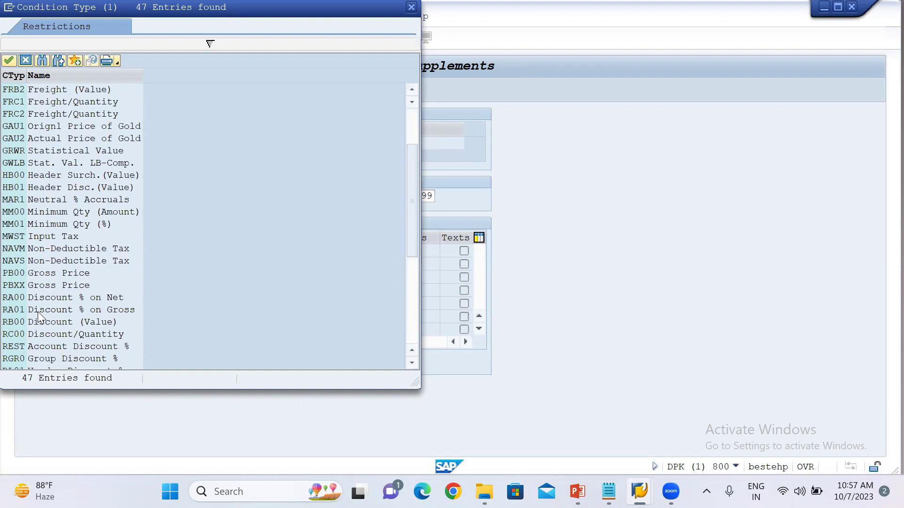
{"action": "double_click", "coordinate": [36, 298]}
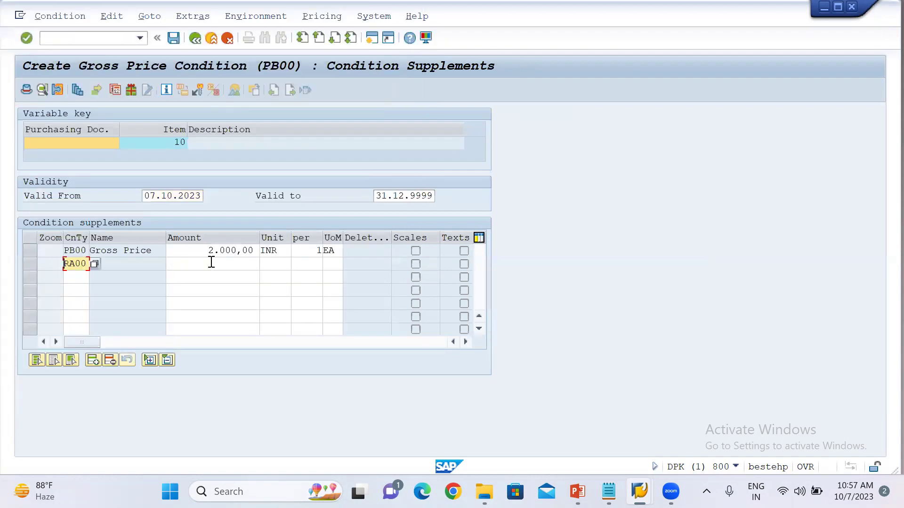
Set the RA00 discount to 10 % and return to the contract's item overview.
{"action": "left_click", "coordinate": [212, 262]}
{"action": "type", "text": "10"}
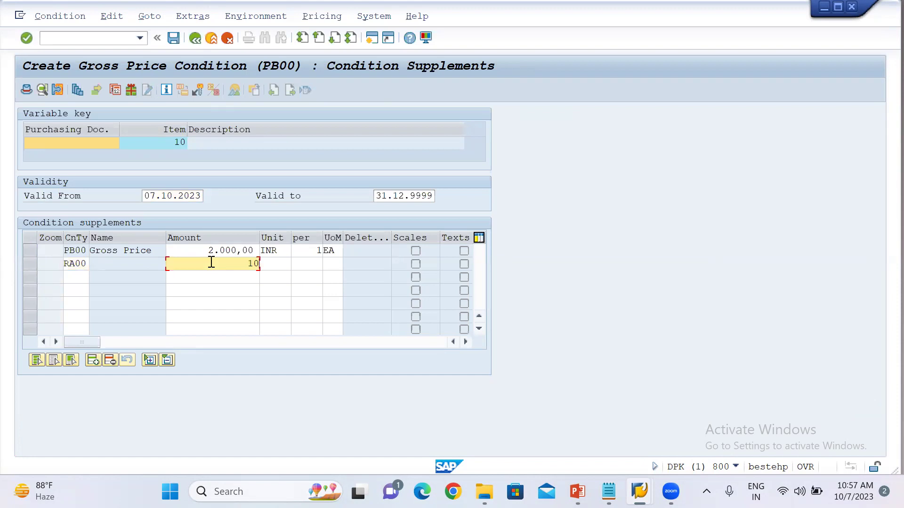
{"action": "key", "text": "Return"}
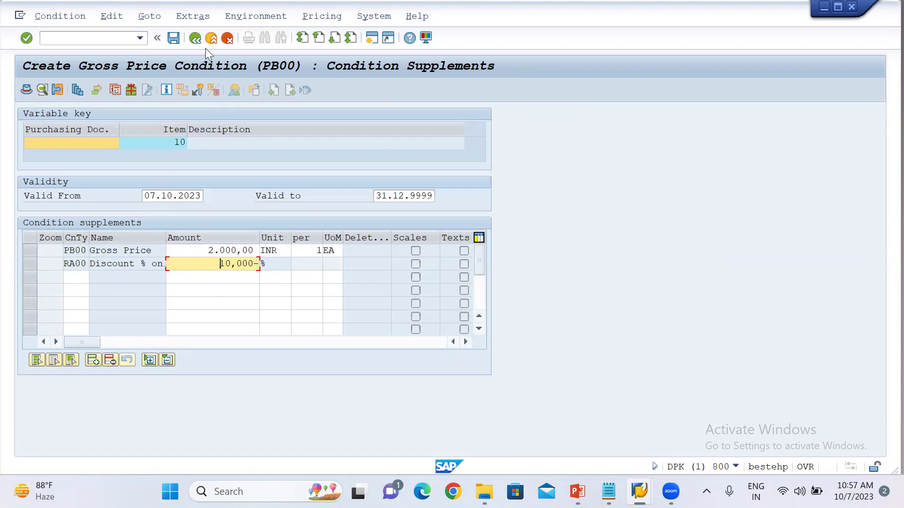
{"action": "left_click", "coordinate": [194, 39]}
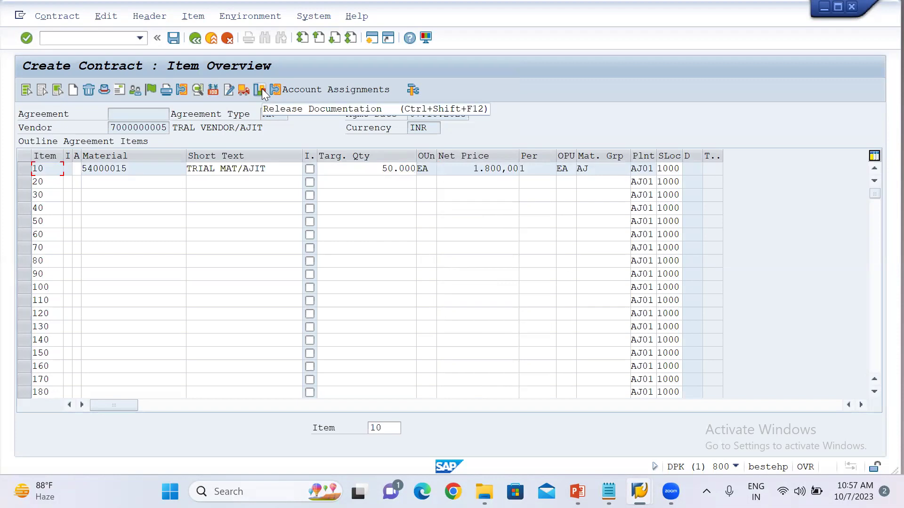
Recheck item 10's price conditions and save the contract.
{"action": "left_click", "coordinate": [215, 91]}
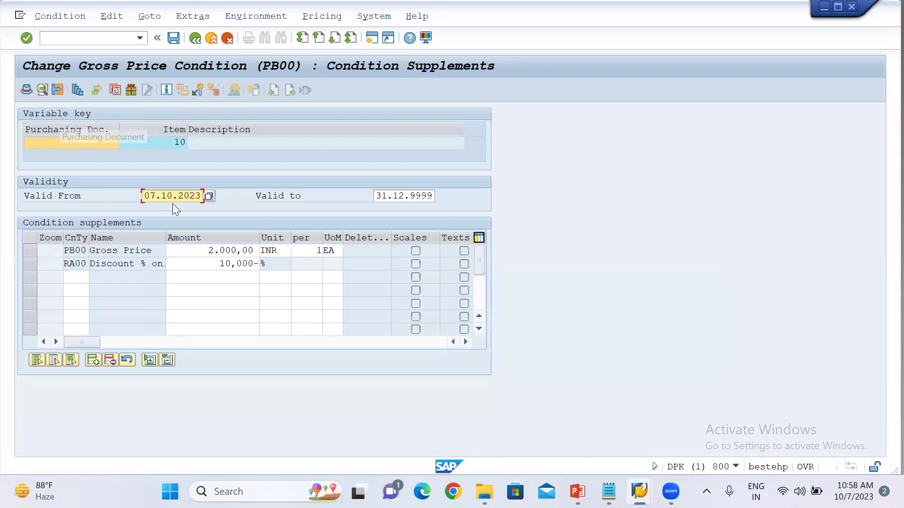
{"action": "left_click", "coordinate": [195, 38]}
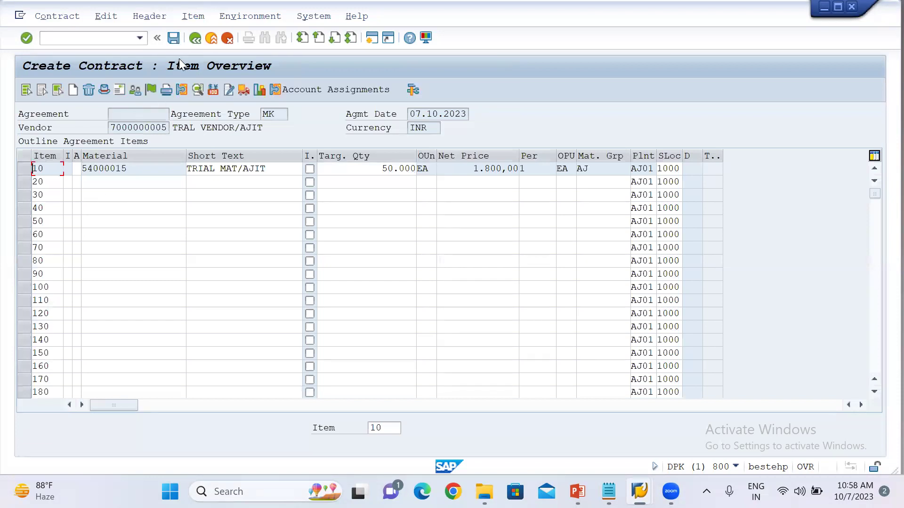
{"action": "left_click", "coordinate": [174, 38]}
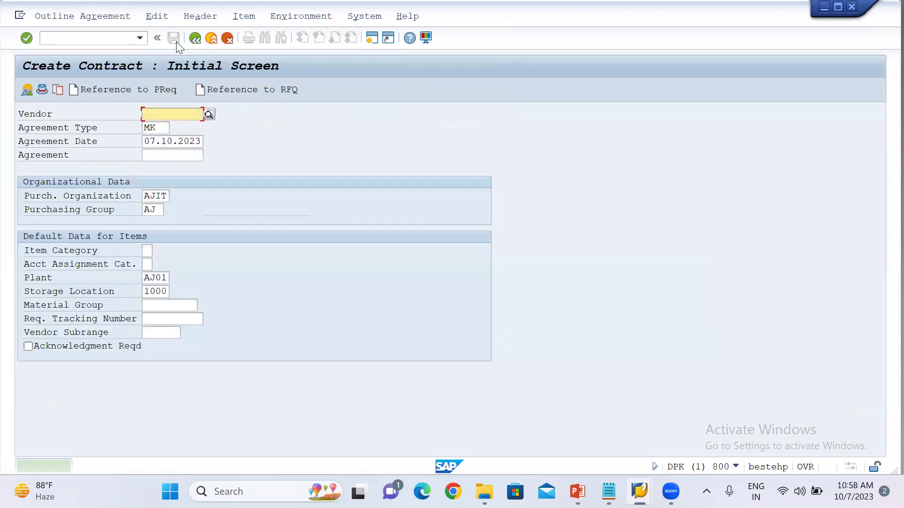
Copy the new contract number from the creation message's details to the Create Contract- ME31K line in the Daily Activities notes, preceded by "----".
{"action": "double_click", "coordinate": [106, 464]}
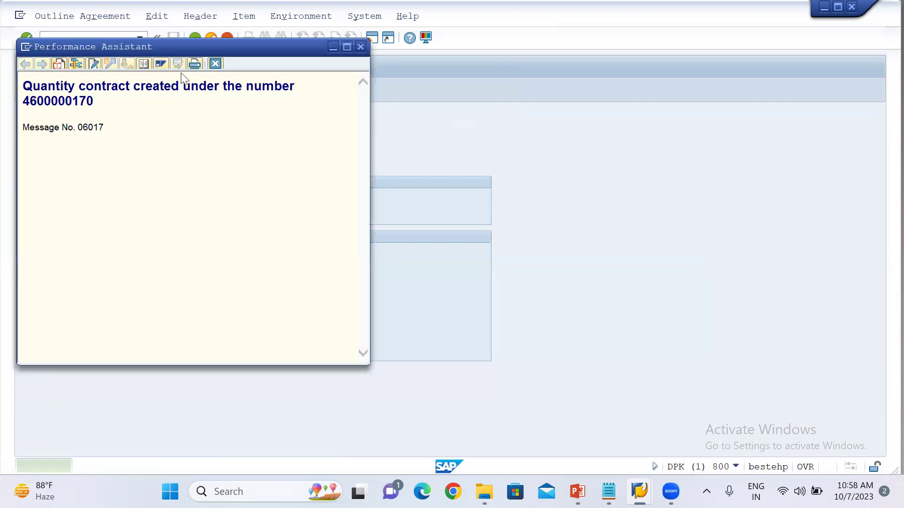
{"action": "double_click", "coordinate": [72, 102]}
{"action": "key", "text": "ctrl+c"}
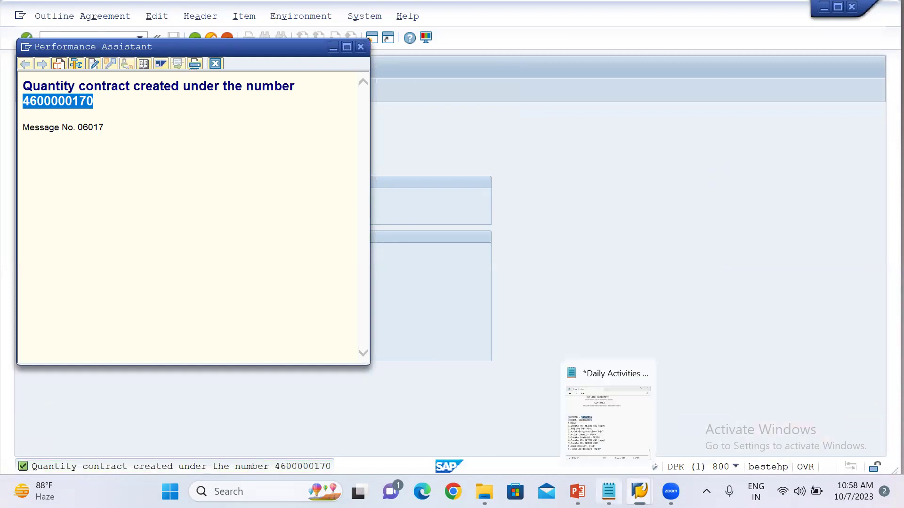
{"action": "left_click", "coordinate": [609, 492]}
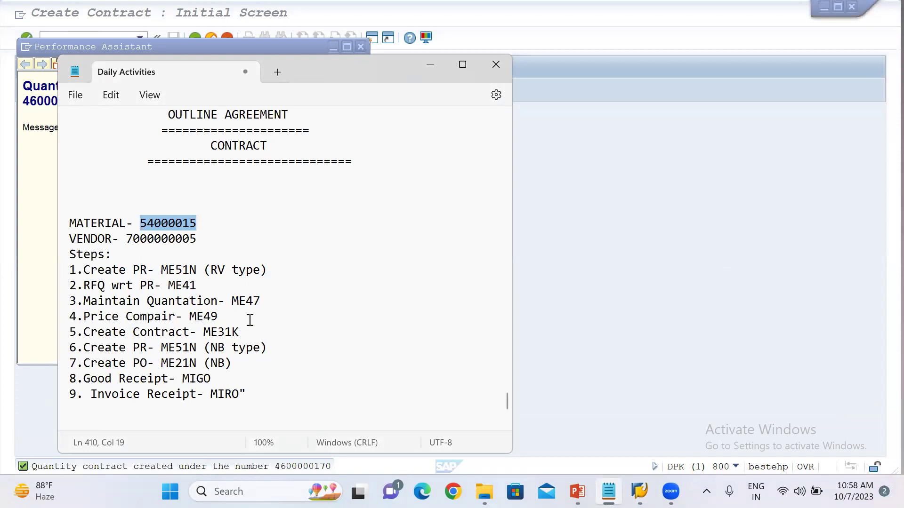
{"action": "left_click", "coordinate": [263, 334]}
{"action": "type", "text": "----"}
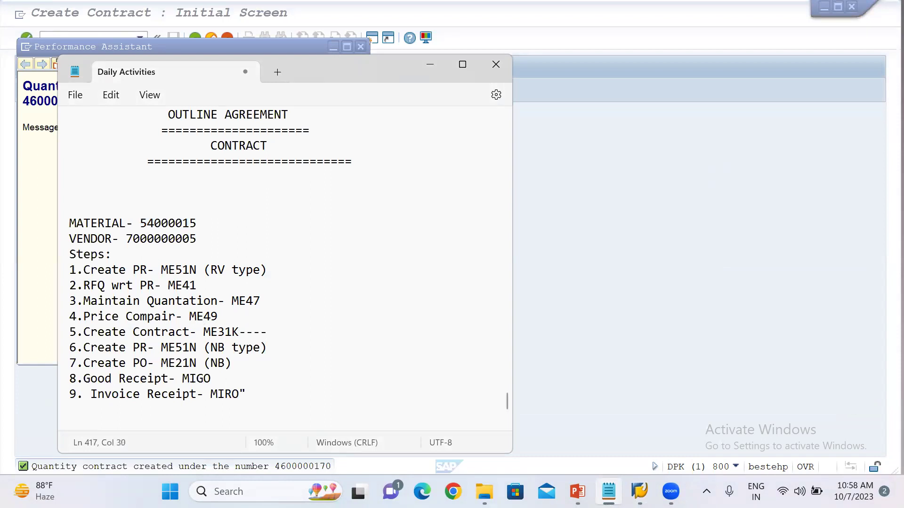
{"action": "key", "text": "ctrl+v"}
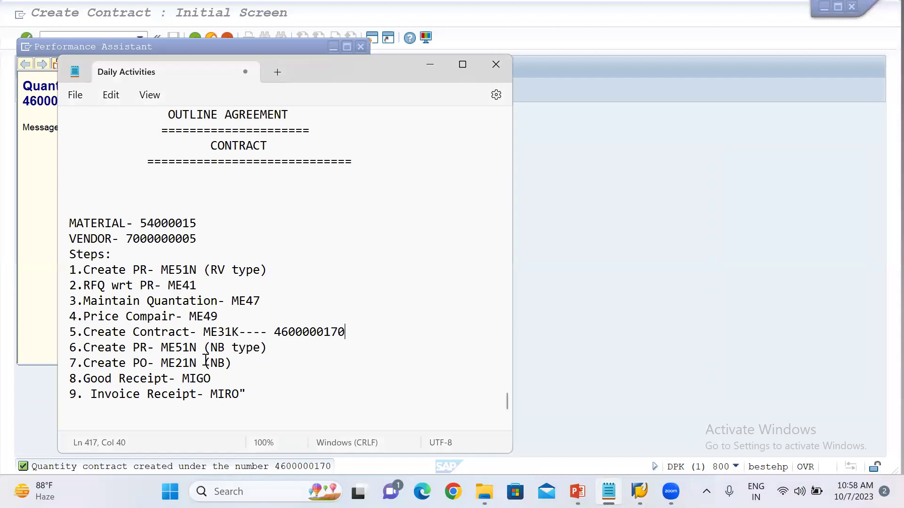
Append "----200" to the Create PR- ME51N (NB type) line in the notes.
{"action": "left_click", "coordinate": [297, 347]}
{"action": "type", "text": "----2000"}
{"action": "key", "text": "BackSpace"}
Switch back to SAP and start the purchase order creation transaction with /NME21N.
{"action": "left_click", "coordinate": [532, 318]}
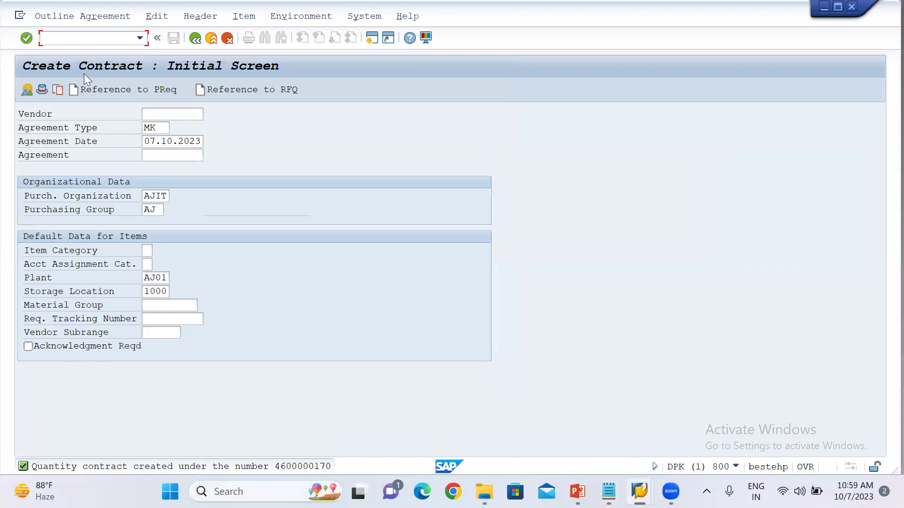
{"action": "left_click", "coordinate": [75, 33]}
{"action": "type", "text": "/NME21N"}
{"action": "key", "text": "Return"}
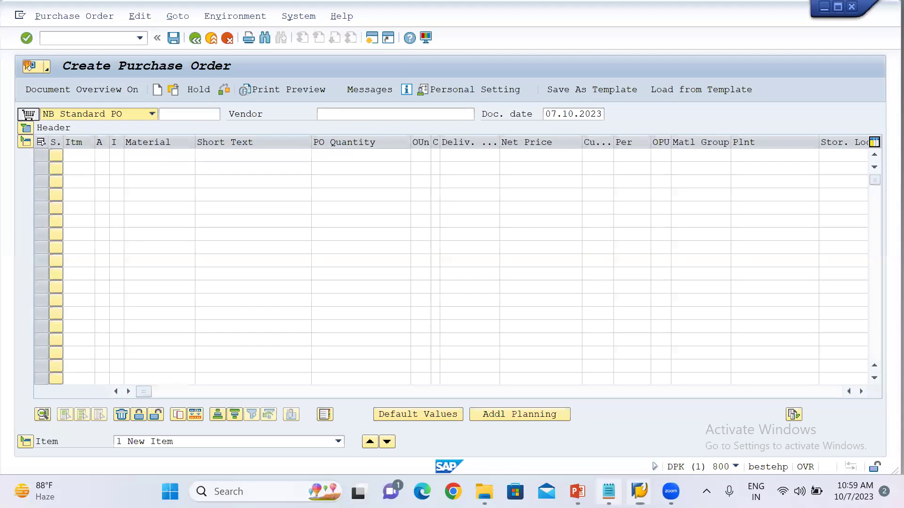
Switch to the Daily Activities notes and copy the contract number from the Create Contract- ME31K line.
{"action": "left_click", "coordinate": [609, 492]}
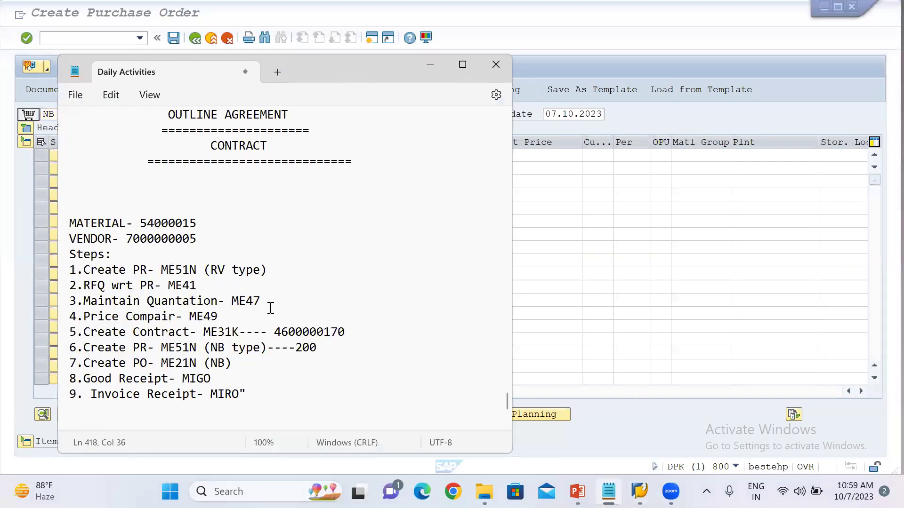
{"action": "double_click", "coordinate": [302, 335]}
{"action": "key", "text": "ctrl+c"}
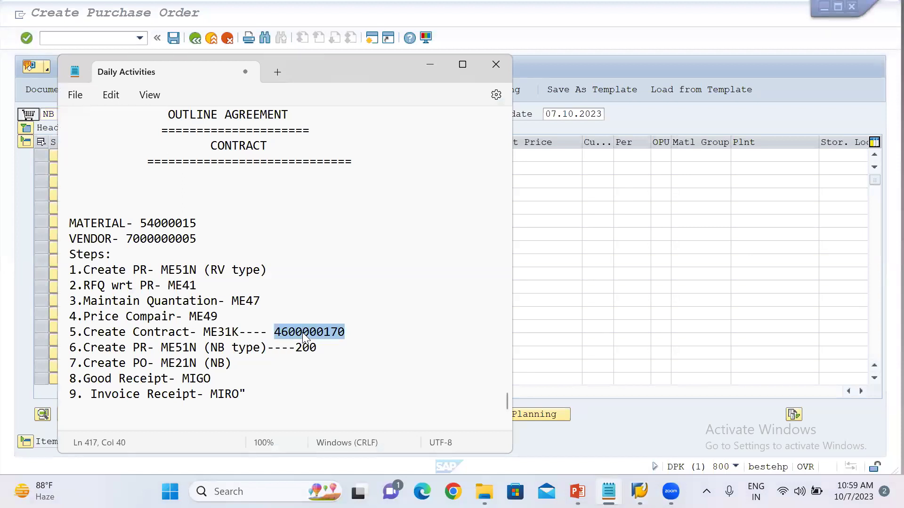
Back in SAP, enter the copied contract number as the first item's outline agreement and set its PO quantity to 200.
{"action": "left_click", "coordinate": [549, 436]}
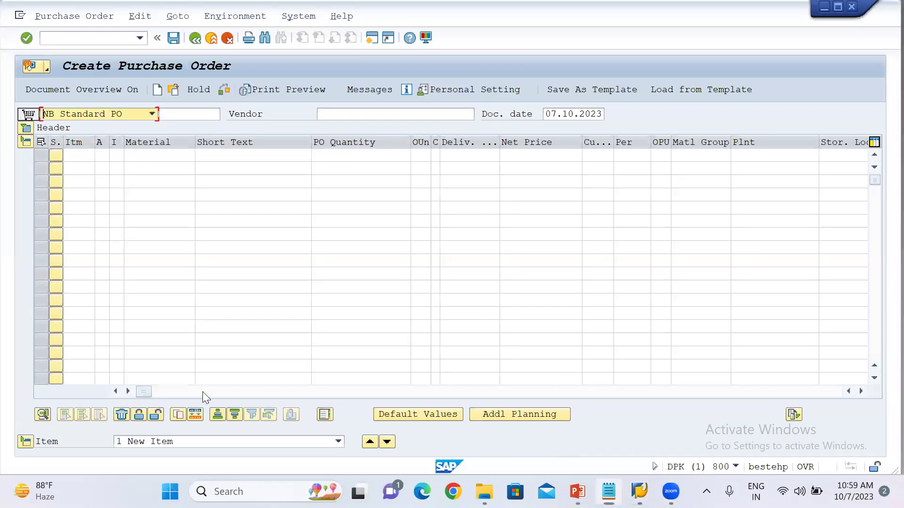
{"action": "left_click_drag", "start_coordinate": [143, 390], "coordinate": [376, 422]}
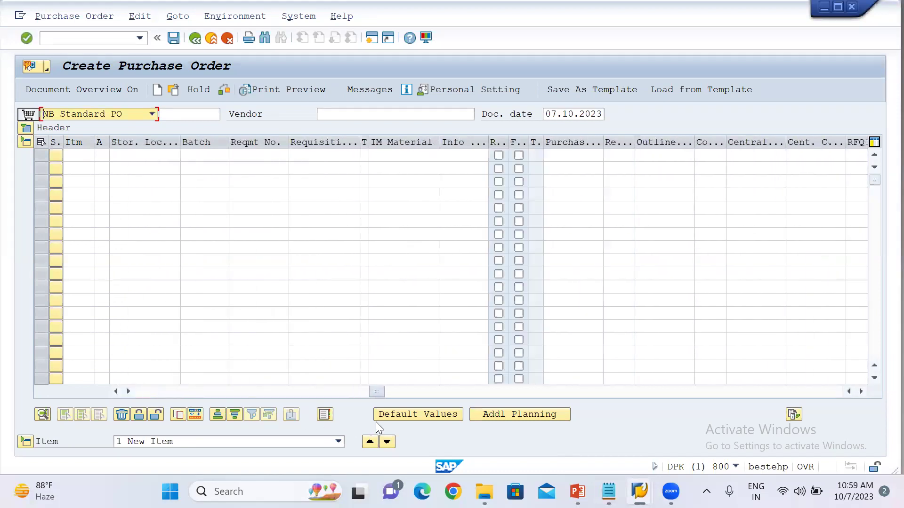
{"action": "left_click", "coordinate": [657, 153]}
{"action": "key", "text": "ctrl+v"}
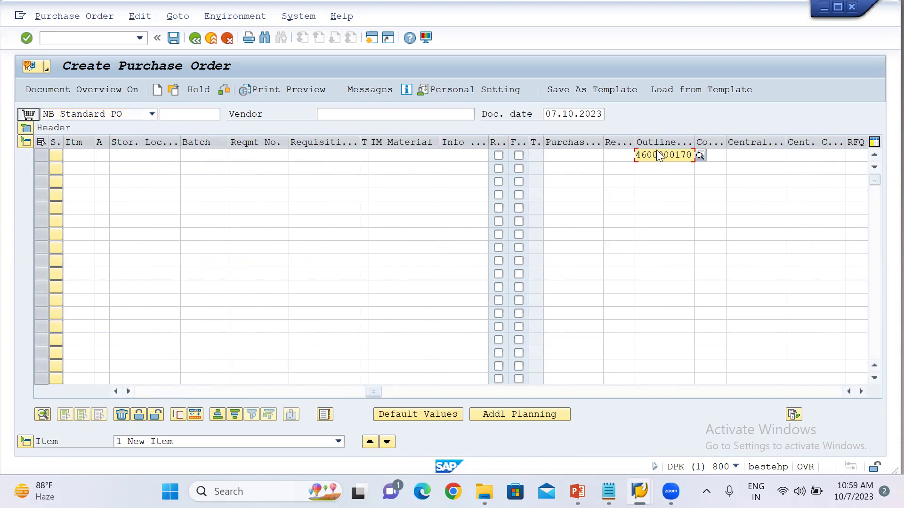
{"action": "key", "text": "Return"}
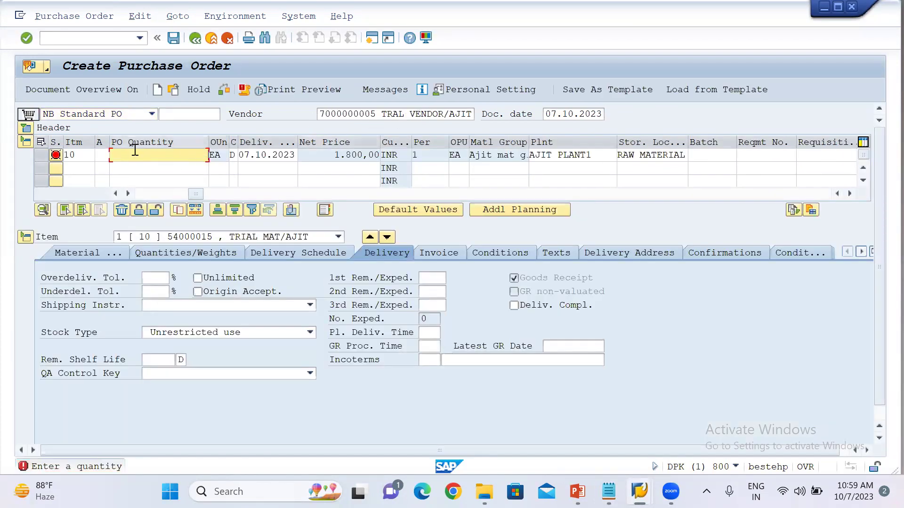
{"action": "type", "text": "200"}
{"action": "key", "text": "Return"}
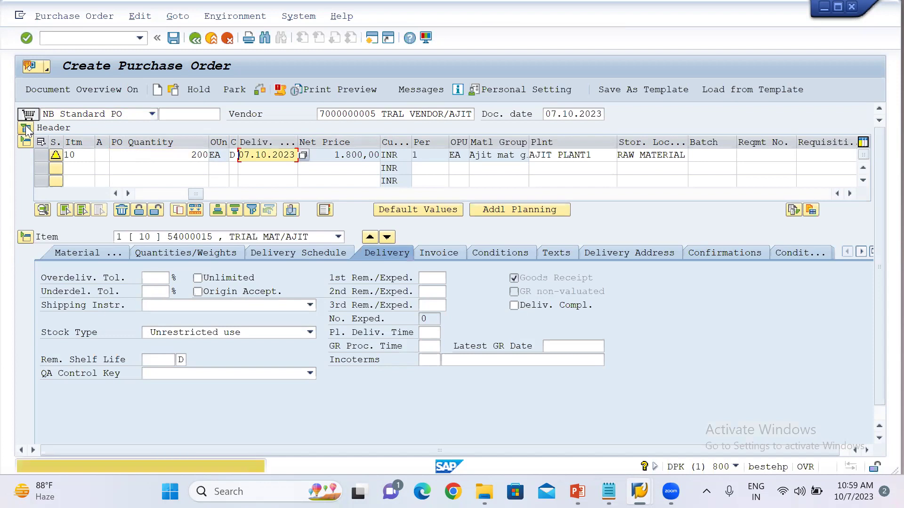
Review the purchase order's header organizational data and item 10's net price and quantity, and check the order for errors.
{"action": "left_click", "coordinate": [26, 126]}
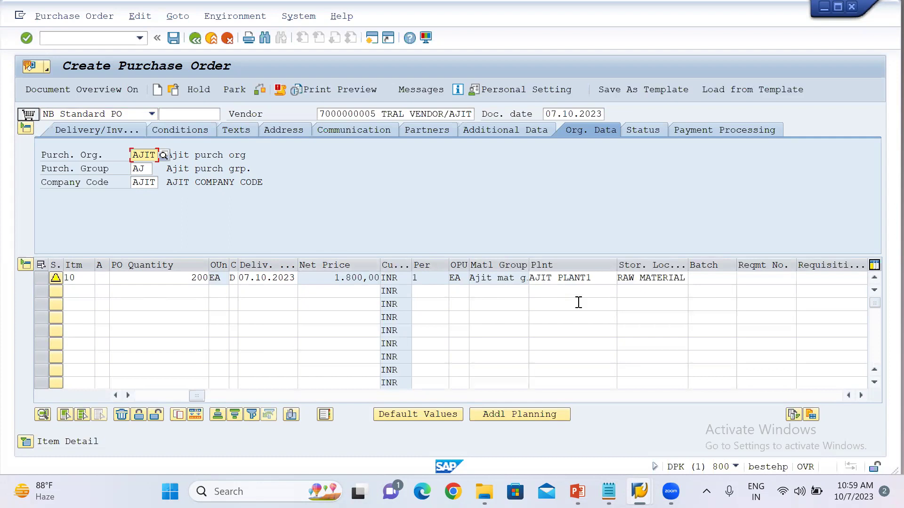
{"action": "left_click_drag", "start_coordinate": [196, 396], "coordinate": [164, 389]}
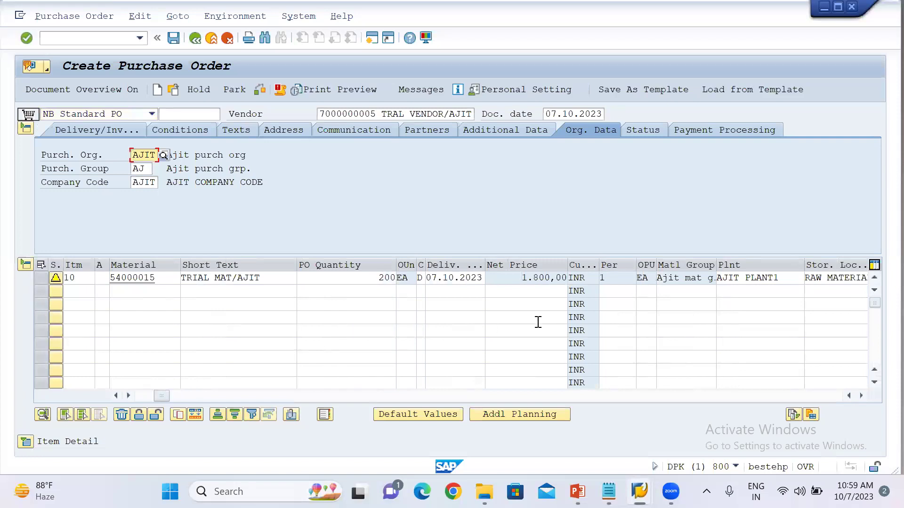
{"action": "left_click_drag", "start_coordinate": [522, 277], "coordinate": [570, 276]}
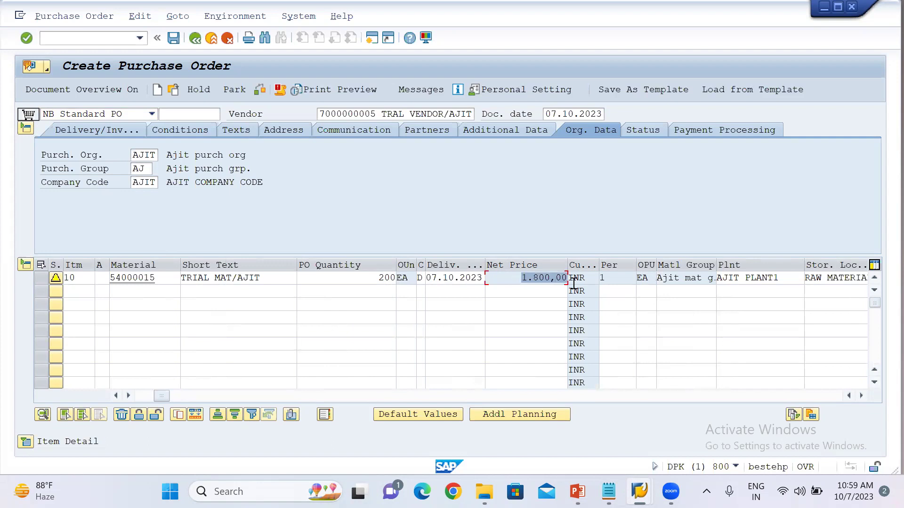
{"action": "left_click_drag", "start_coordinate": [363, 278], "coordinate": [397, 279]}
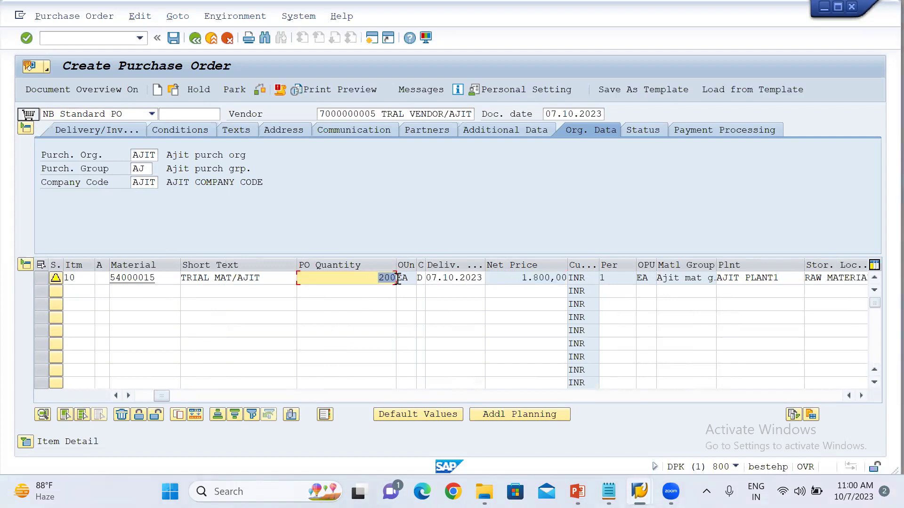
{"action": "left_click", "coordinate": [263, 90]}
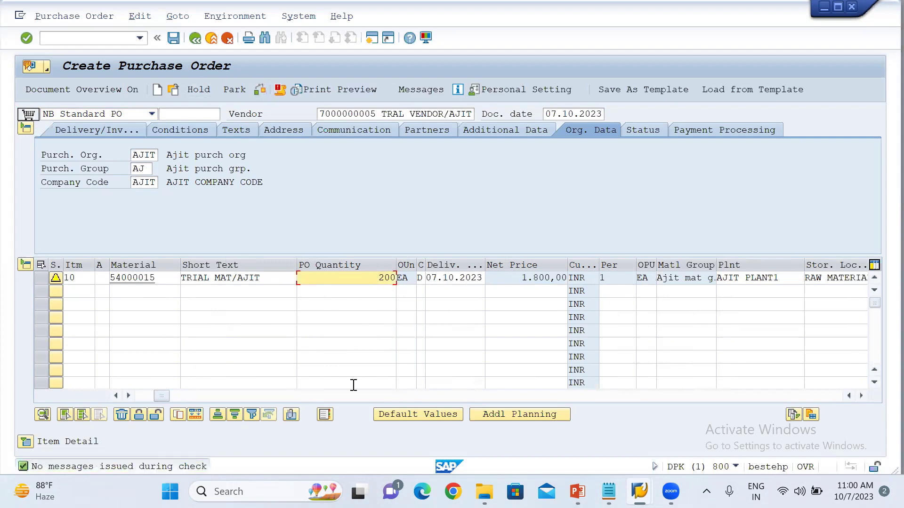
Give item 10 the tax code AJ and GR-based invoice verification, and check and save the purchase order.
{"action": "left_click", "coordinate": [26, 441]}
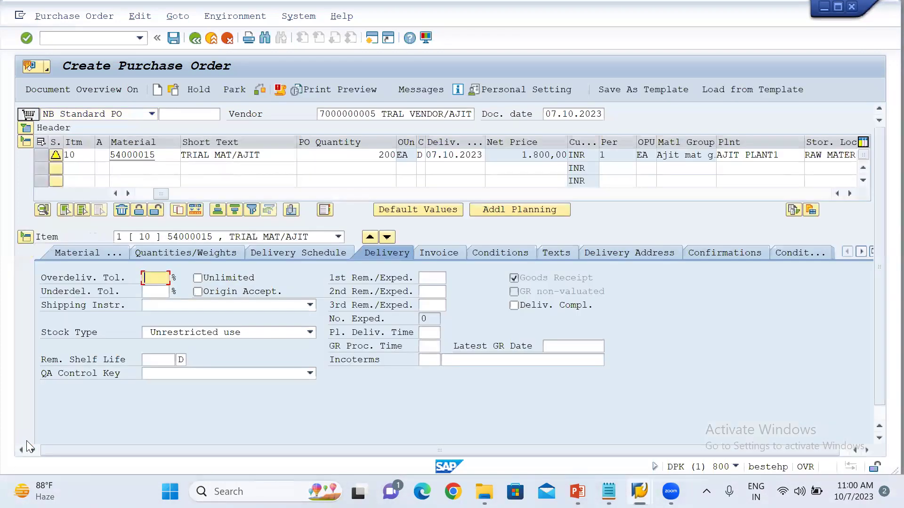
{"action": "left_click", "coordinate": [432, 252]}
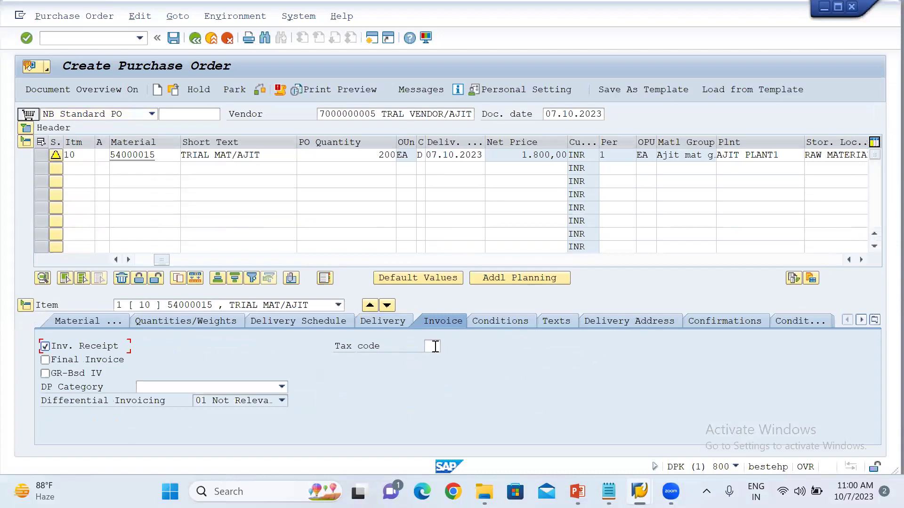
{"action": "left_click", "coordinate": [435, 346]}
{"action": "type", "text": "AJ"}
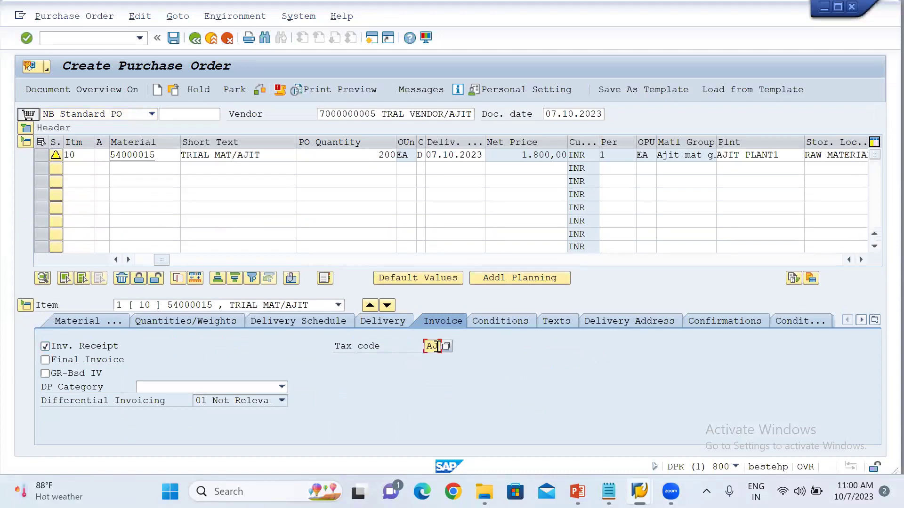
{"action": "left_click", "coordinate": [46, 373]}
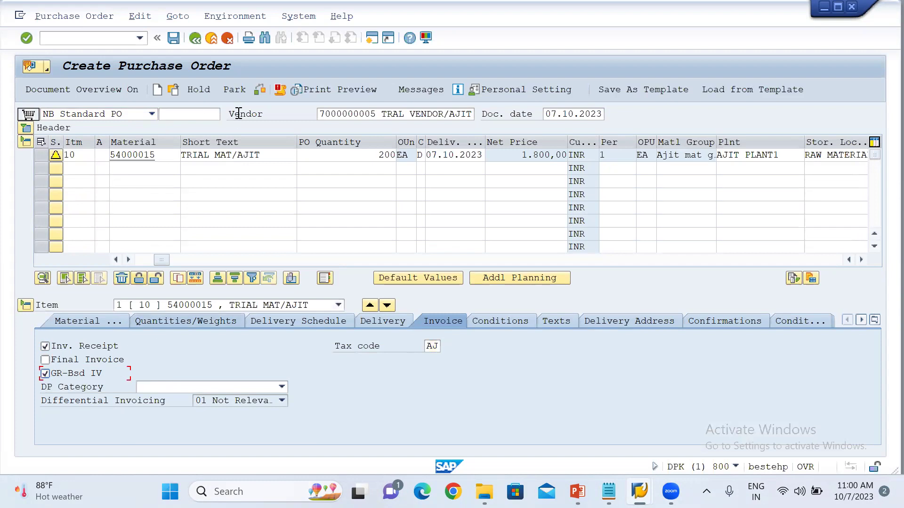
{"action": "left_click", "coordinate": [256, 89]}
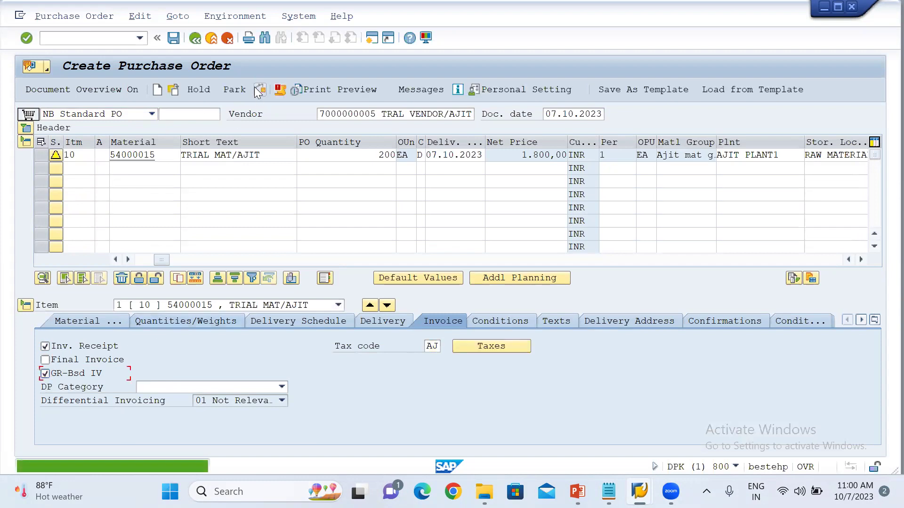
{"action": "left_click", "coordinate": [175, 44]}
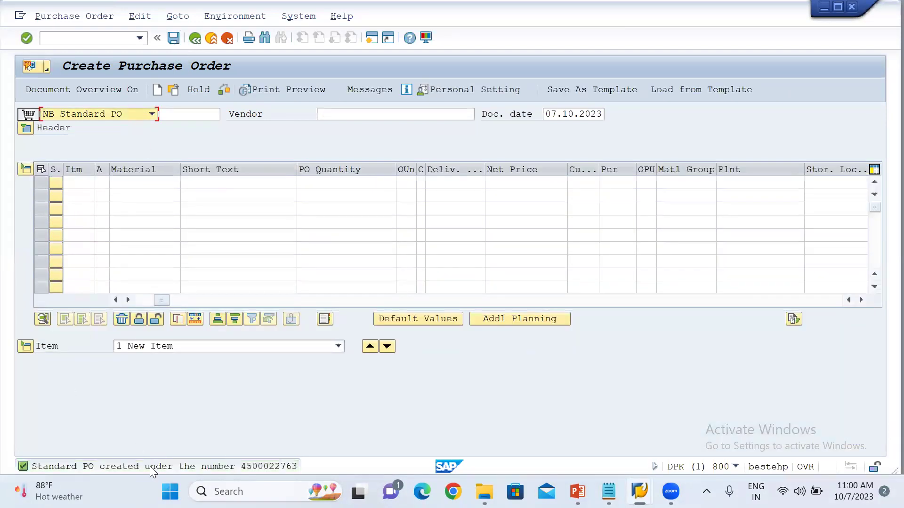
Copy the new purchase order number from the creation message's details to the Create PO- ME21N (NB) line in the notes, preceded by "--------".
{"action": "double_click", "coordinate": [150, 466]}
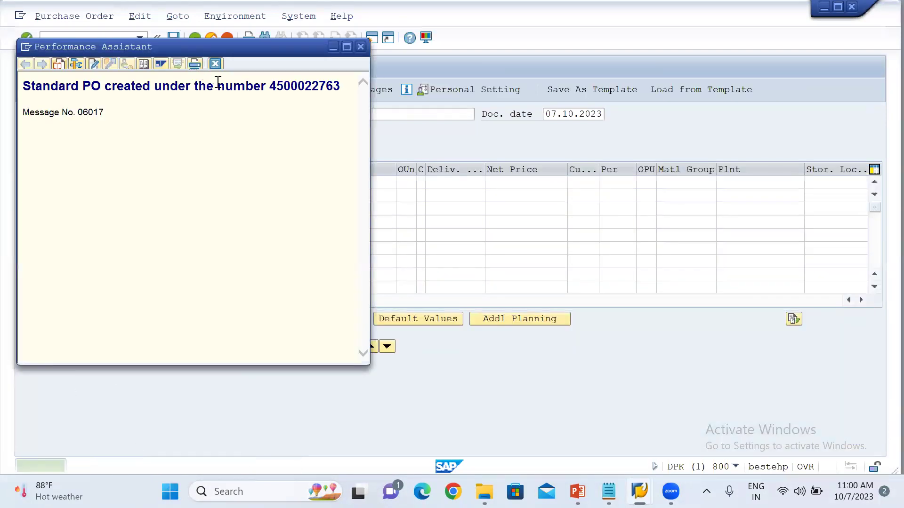
{"action": "double_click", "coordinate": [305, 87]}
{"action": "key", "text": "ctrl+c"}
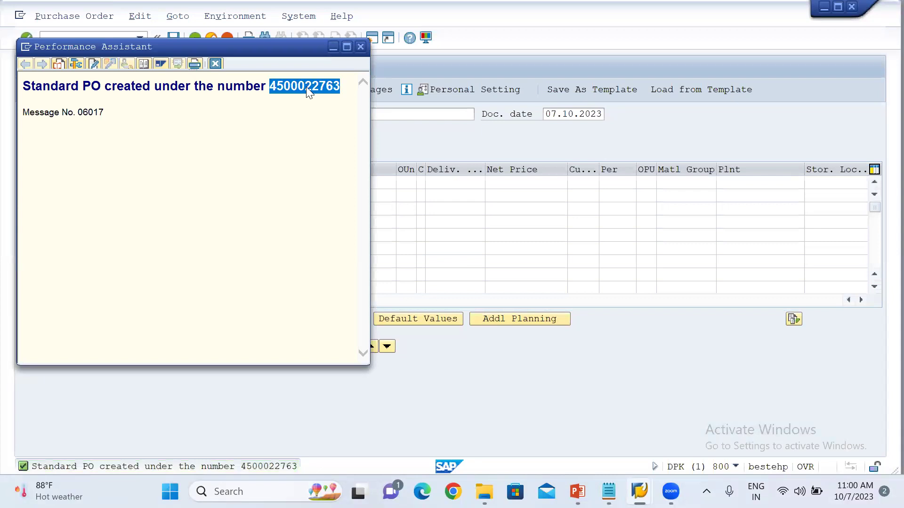
{"action": "key", "text": "Escape"}
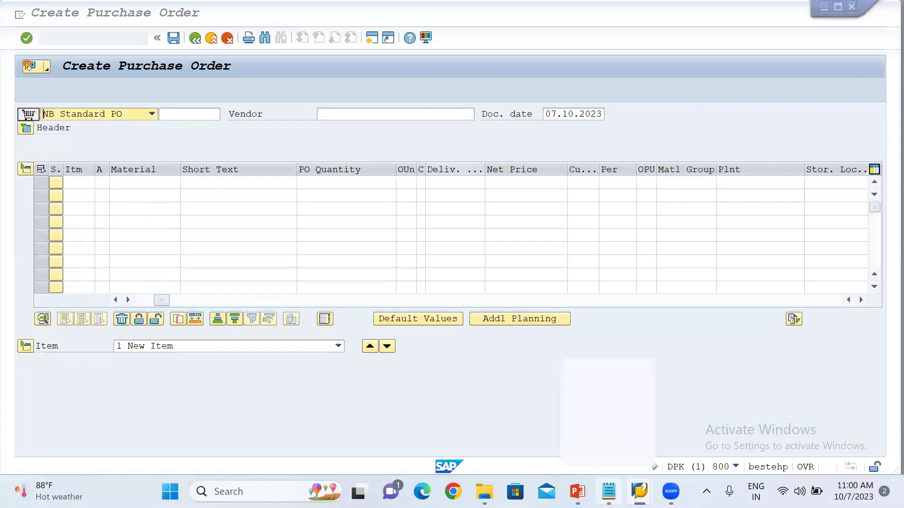
{"action": "left_click", "coordinate": [608, 492]}
{"action": "left_click", "coordinate": [331, 351]}
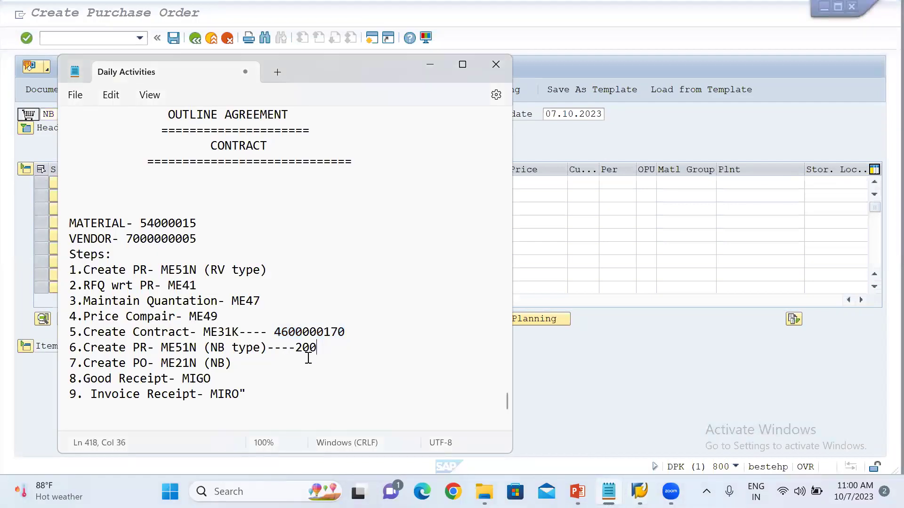
{"action": "type", "text": "--------"}
{"action": "key", "text": "ctrl+v"}
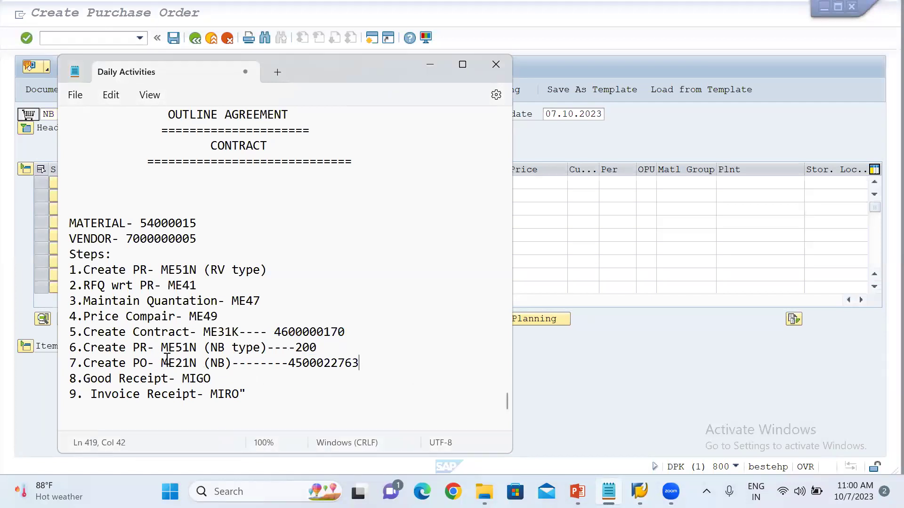
Switch back to SAP and start the goods movement transaction with /NMIGO.
{"action": "left_click", "coordinate": [593, 385]}
{"action": "left_click", "coordinate": [71, 37]}
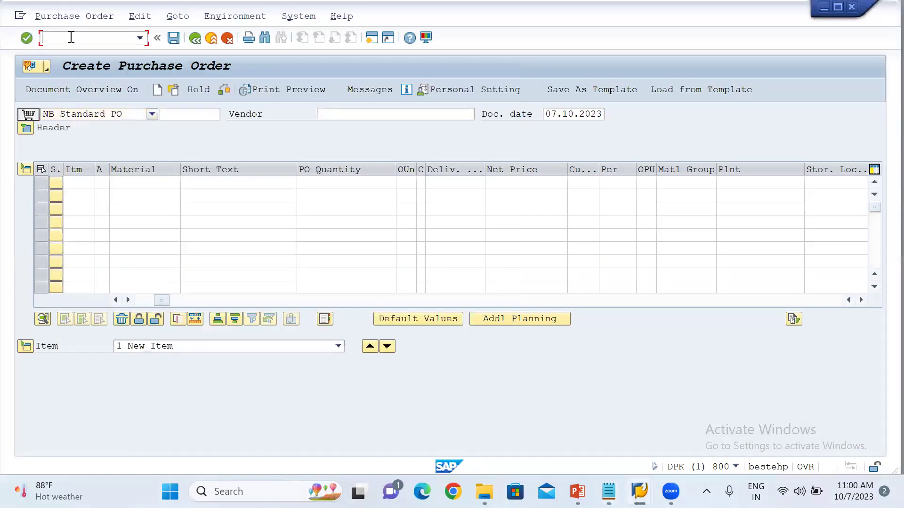
{"action": "type", "text": "/NMIGO"}
{"action": "key", "text": "Return"}
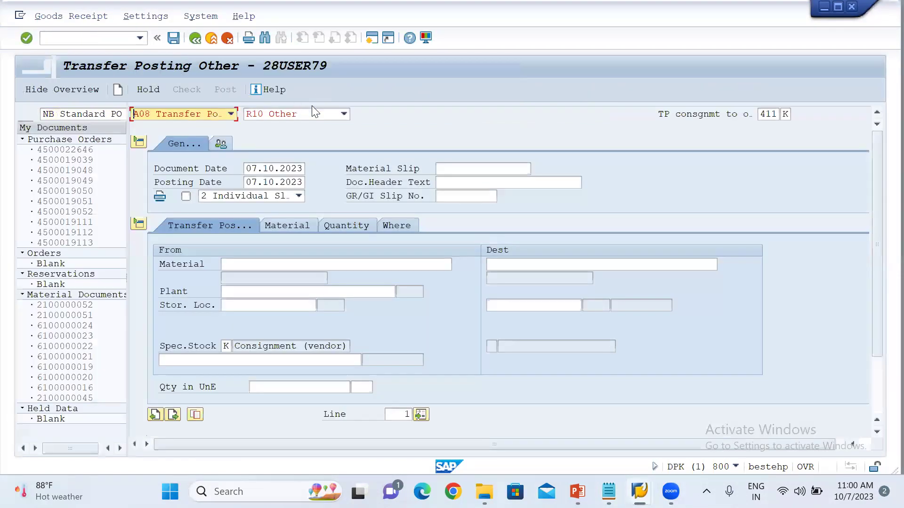
Set the transaction to A01 Goods Receipt and load the purchase order using its copied number.
{"action": "left_click", "coordinate": [221, 113]}
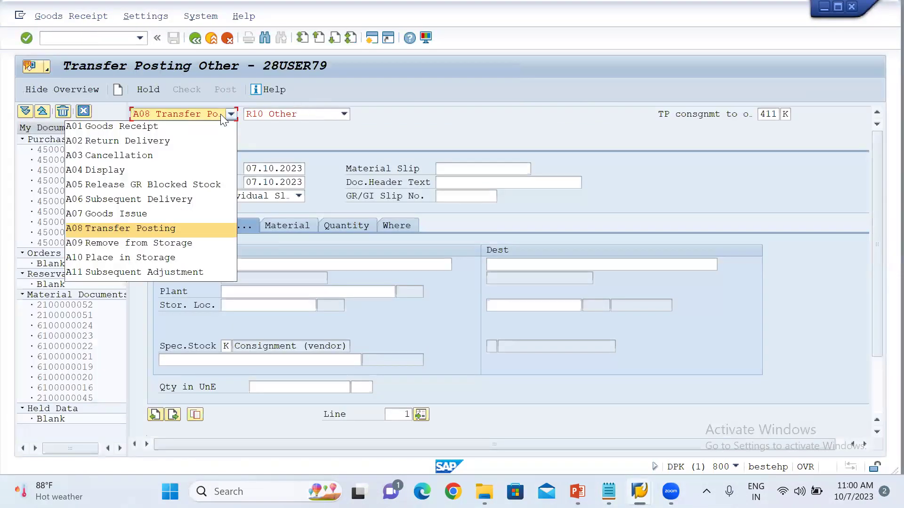
{"action": "left_click", "coordinate": [146, 126]}
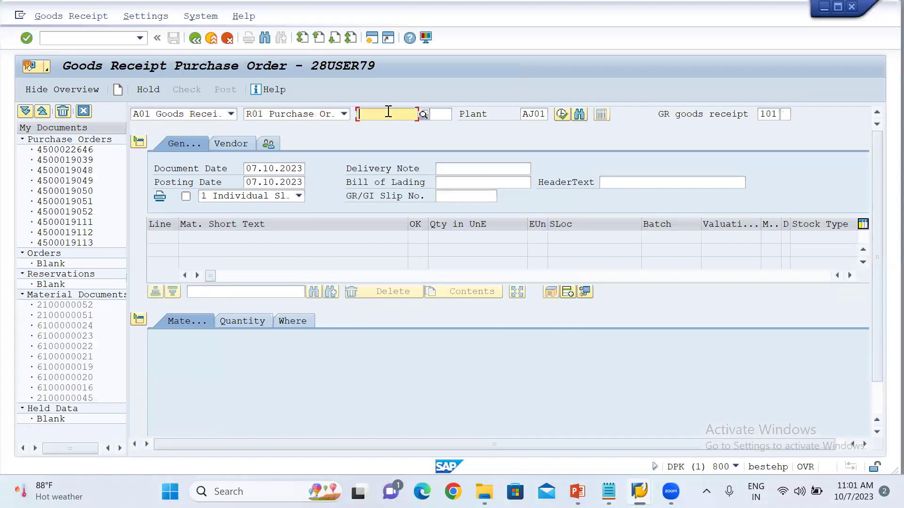
{"action": "key", "text": "ctrl+v"}
{"action": "key", "text": "Return"}
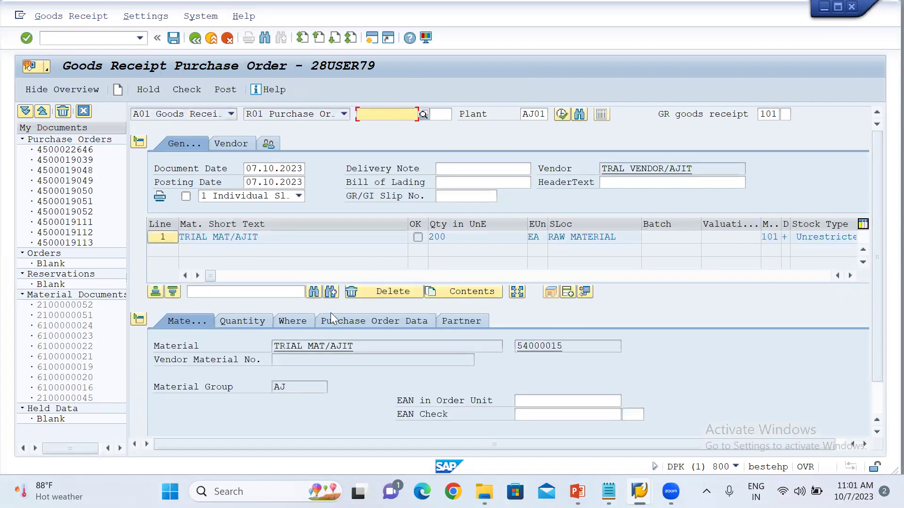
Mark the TRIAL MAT/AJIT line as Item OK, and check and post the goods receipt.
{"action": "scroll", "coordinate": [289, 365], "scroll_direction": "down", "scroll_amount": 1}
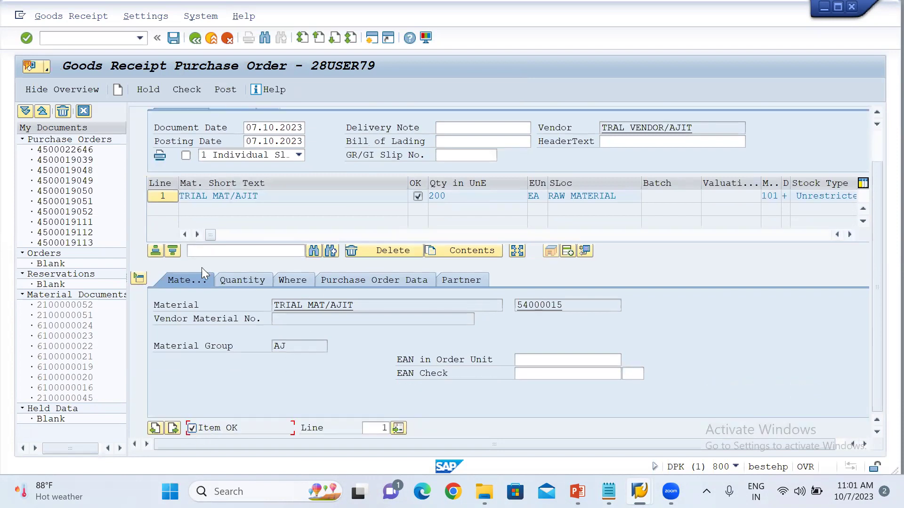
{"action": "left_click", "coordinate": [185, 88]}
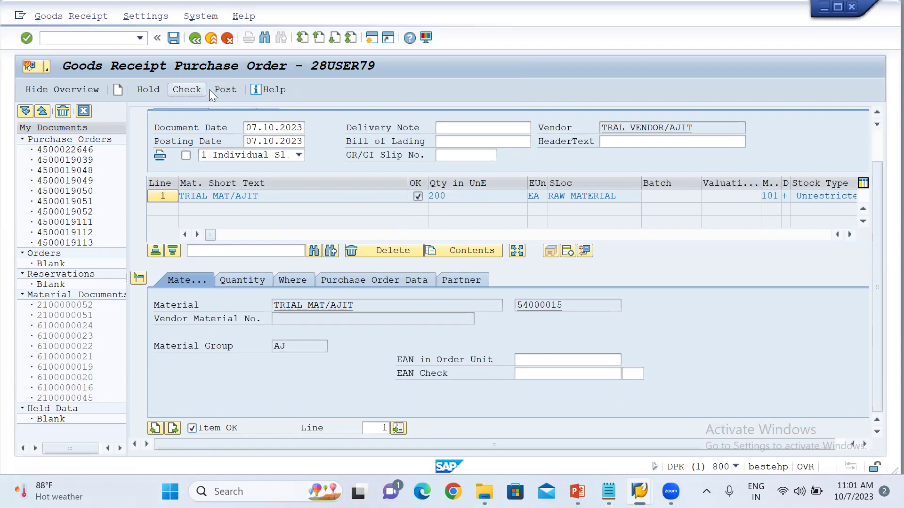
{"action": "left_click", "coordinate": [224, 89]}
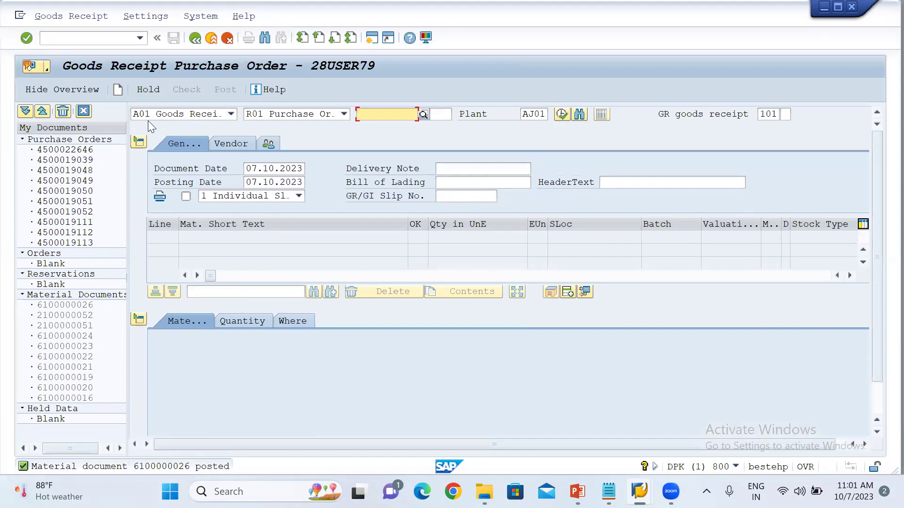
Start the incoming invoice transaction with /NMIRO.
{"action": "left_click", "coordinate": [80, 36]}
{"action": "type", "text": "/"}
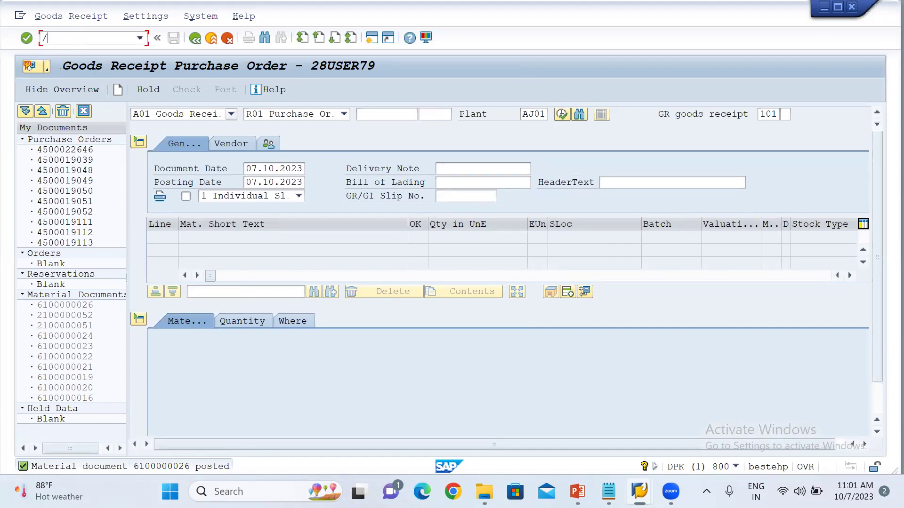
{"action": "type", "text": "NMIRO"}
{"action": "key", "text": "Return"}
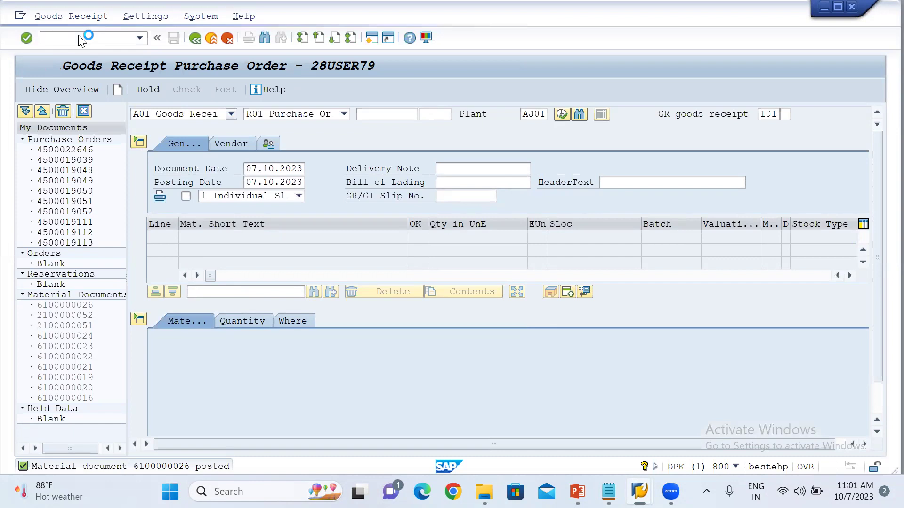
Set the invoice date to 07.10.2023 and the tax code to AJ (Ajit taxcode-18%).
{"action": "left_click", "coordinate": [124, 182]}
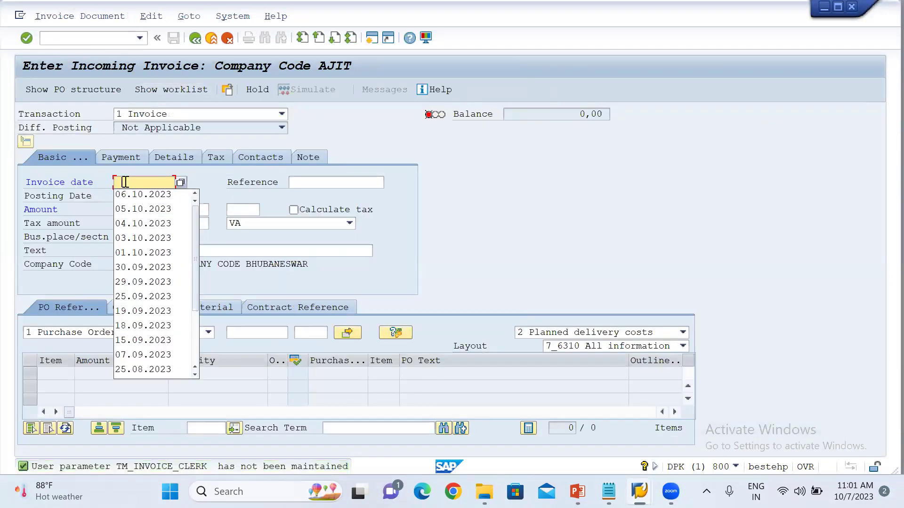
{"action": "left_click", "coordinate": [181, 183]}
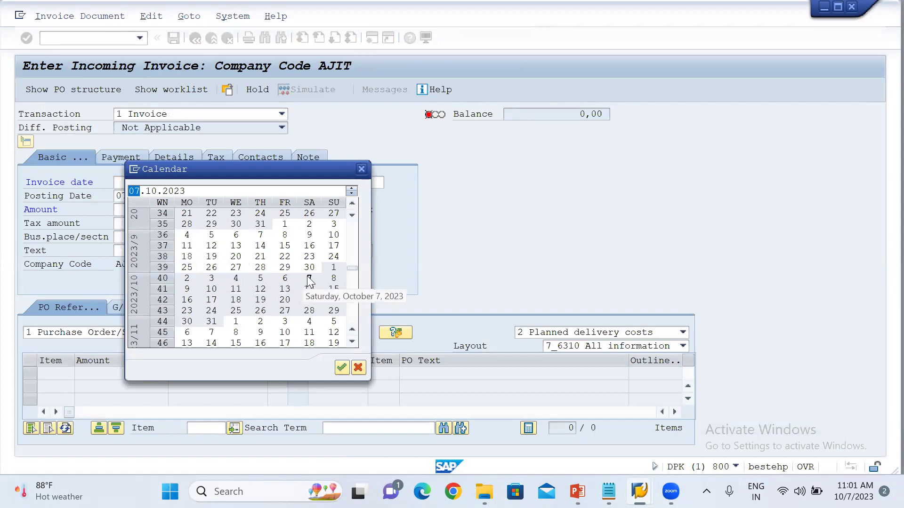
{"action": "double_click", "coordinate": [309, 278]}
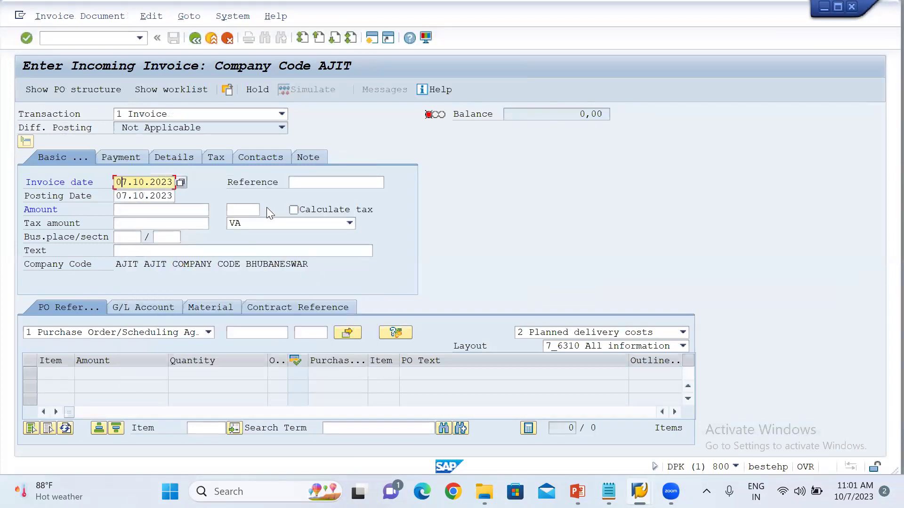
{"action": "left_click", "coordinate": [265, 224]}
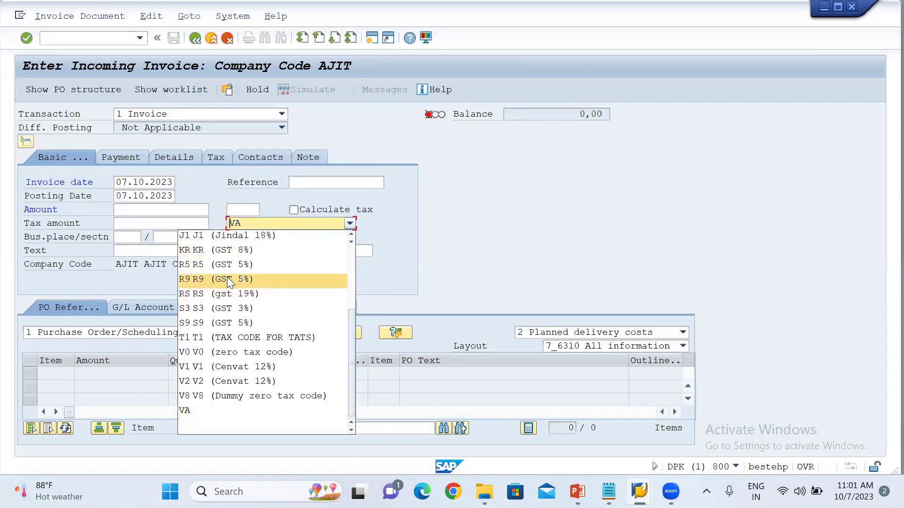
{"action": "scroll", "coordinate": [227, 278], "scroll_direction": "up", "scroll_amount": 2}
{"action": "scroll", "coordinate": [228, 282], "scroll_direction": "up", "scroll_amount": 1}
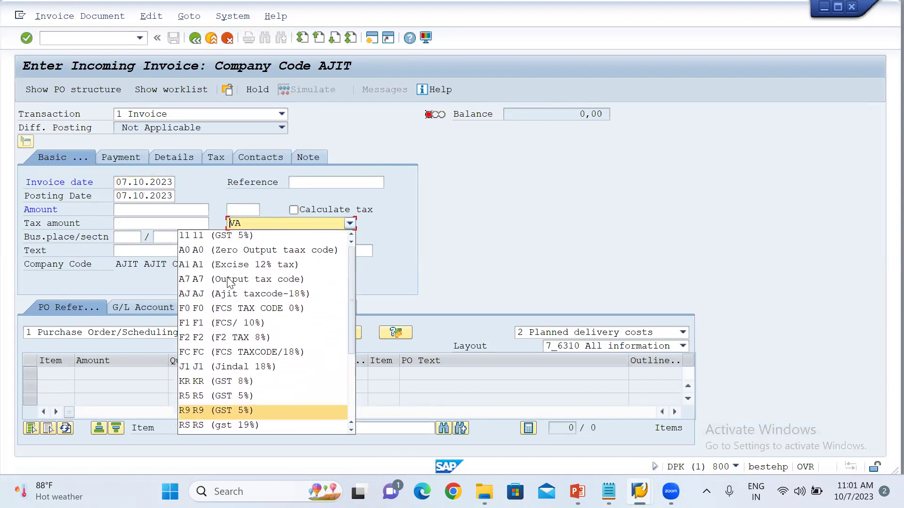
{"action": "left_click", "coordinate": [204, 297]}
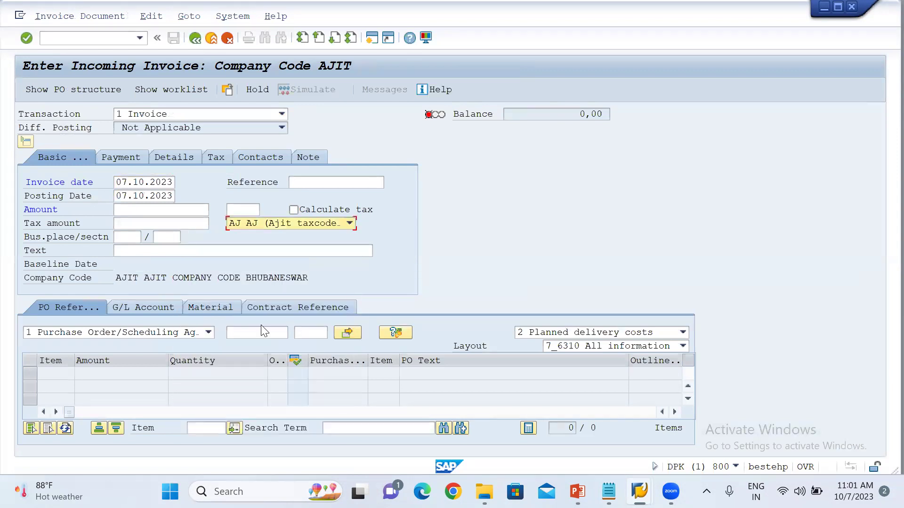
Enter the copied purchase order number as the invoice's PO reference and try to load its items.
{"action": "left_click", "coordinate": [251, 333]}
{"action": "key", "text": "ctrl+v"}
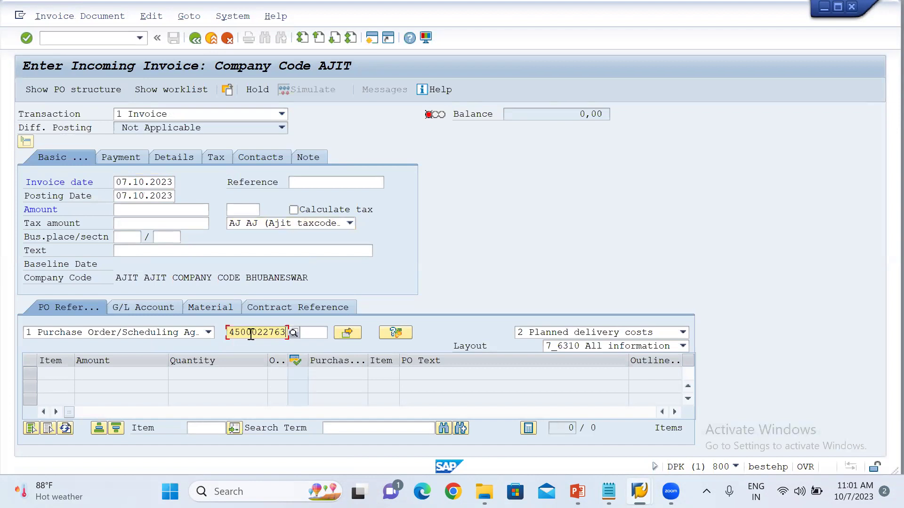
{"action": "key", "text": "Return"}
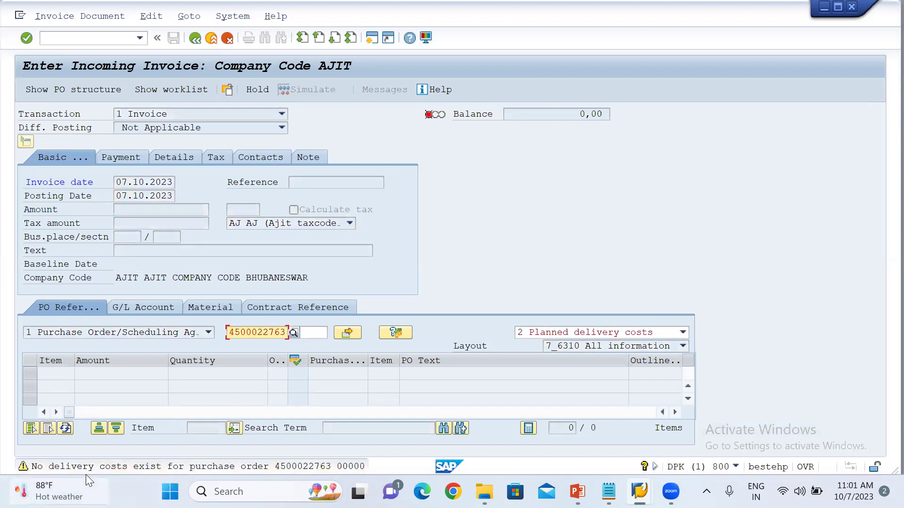
{"action": "mouse_move", "coordinate": [70, 487]}
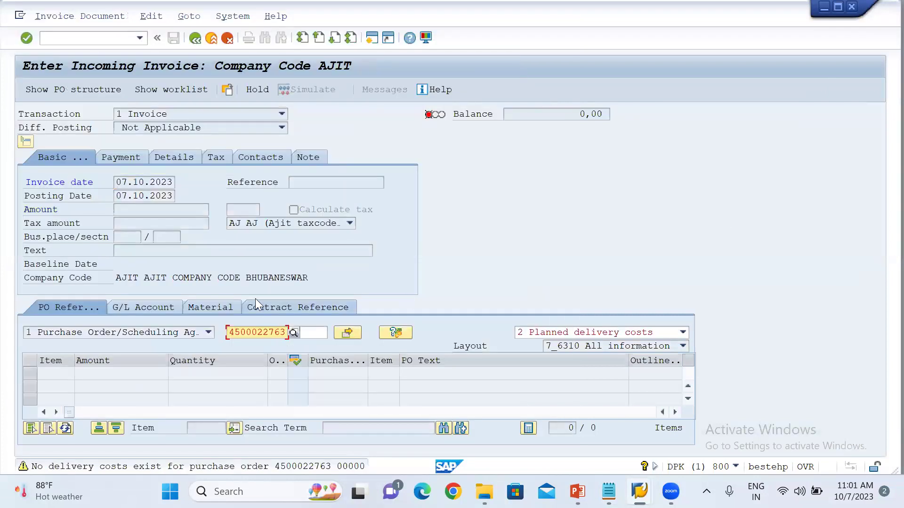
{"action": "left_click", "coordinate": [348, 332]}
{"action": "left_click", "coordinate": [347, 336]}
Check the purchase order number in the Daily Activities notes and return to the SAP invoice entry.
{"action": "left_click", "coordinate": [608, 492]}
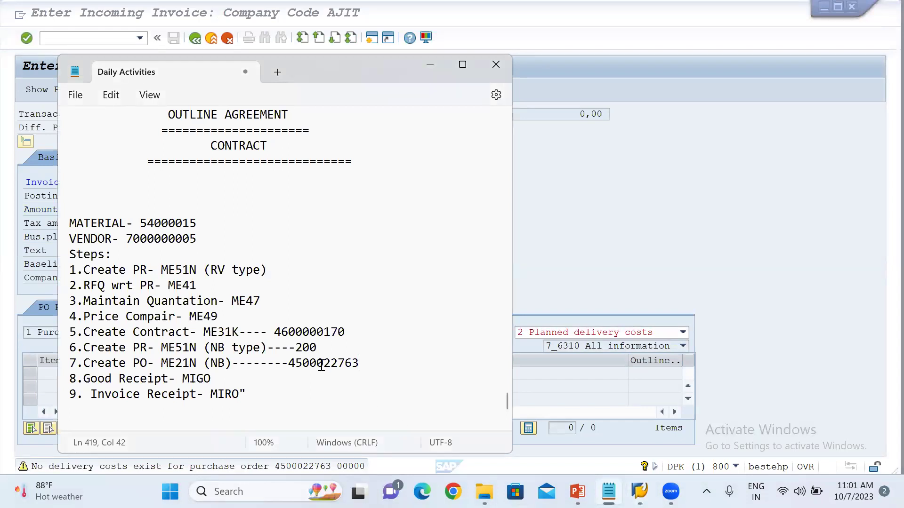
{"action": "left_click", "coordinate": [626, 197]}
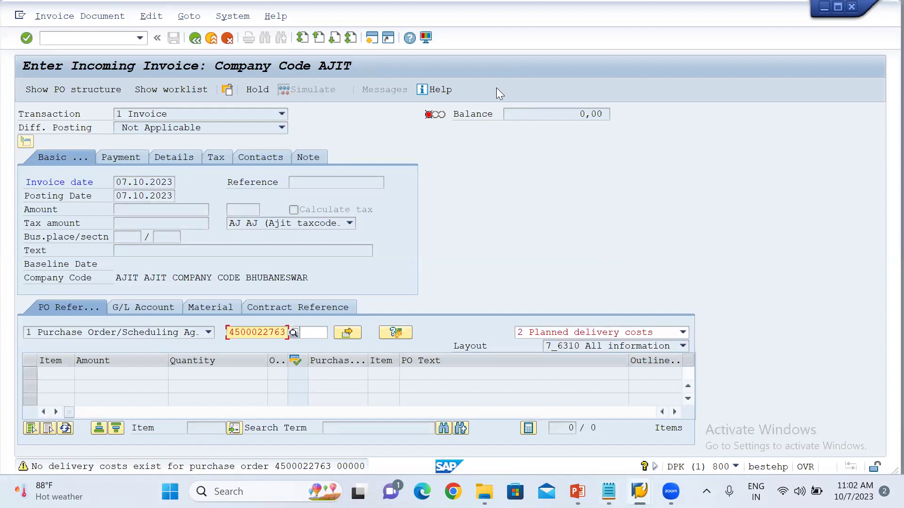
{"action": "key", "text": "alt+Tab"}
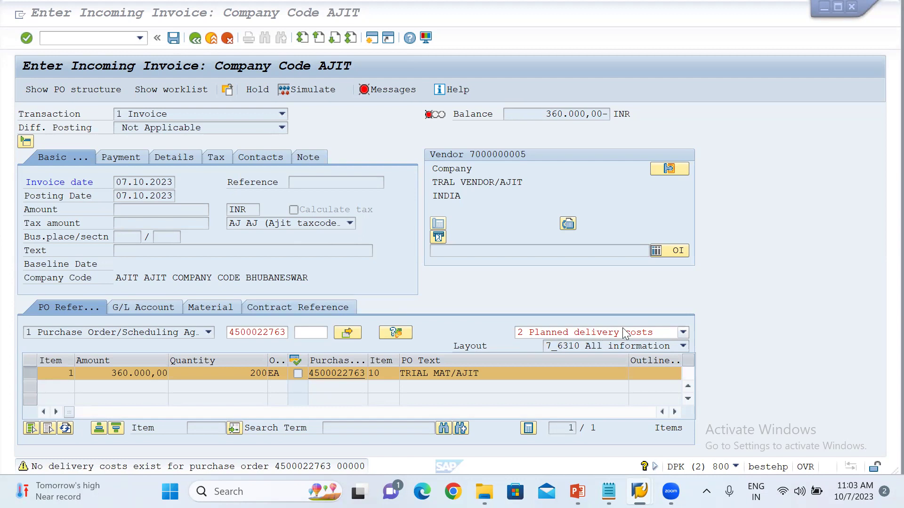
Change the invoice's PO reference category to Goods/service items + planned delivery costs.
{"action": "left_click", "coordinate": [649, 329]}
{"action": "left_click", "coordinate": [649, 329]}
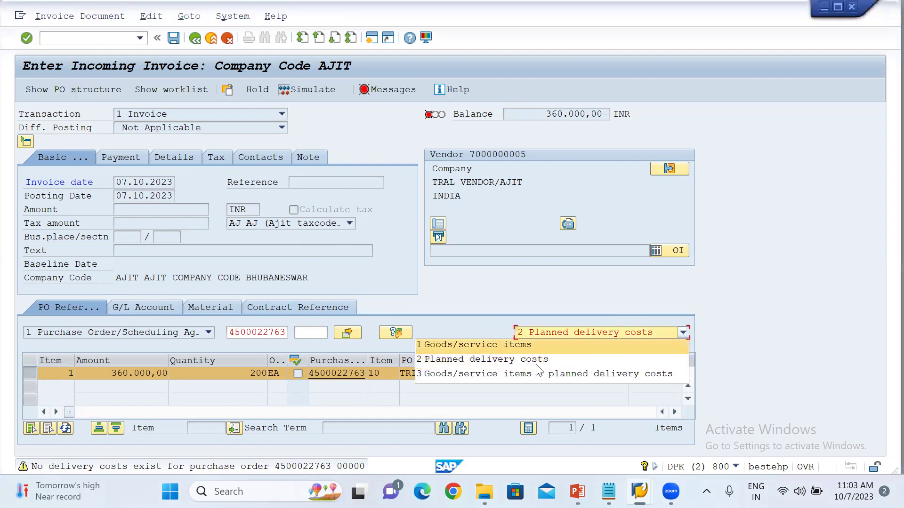
{"action": "left_click", "coordinate": [479, 372]}
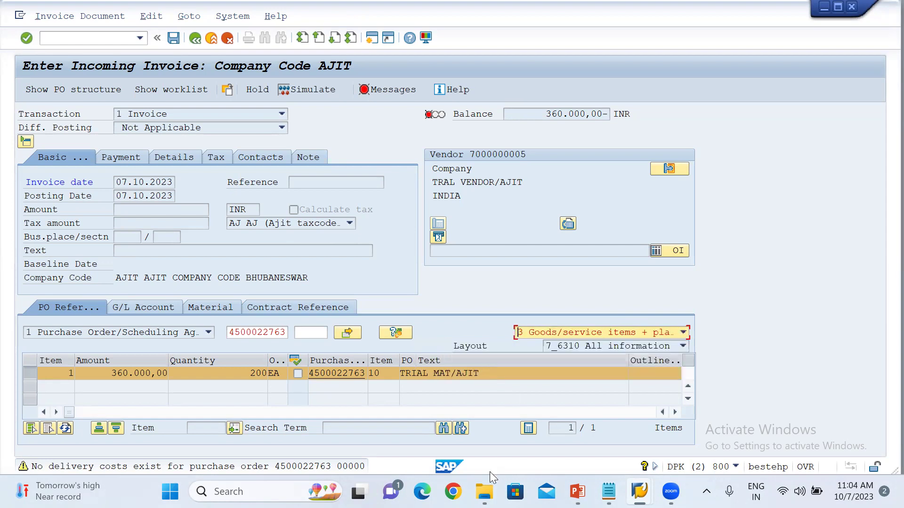
{"action": "key", "text": "Return"}
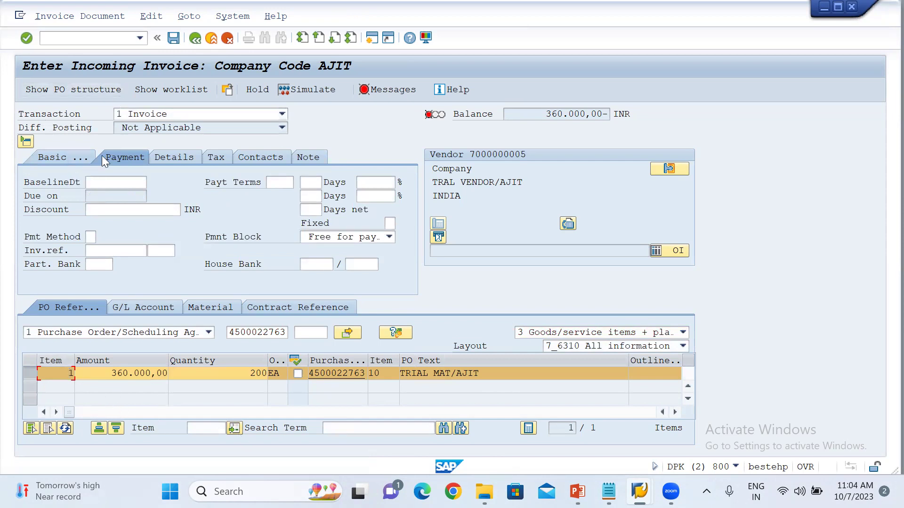
Set the baseline date in the invoice's payment data to 07.10.2023.
{"action": "left_click", "coordinate": [114, 182]}
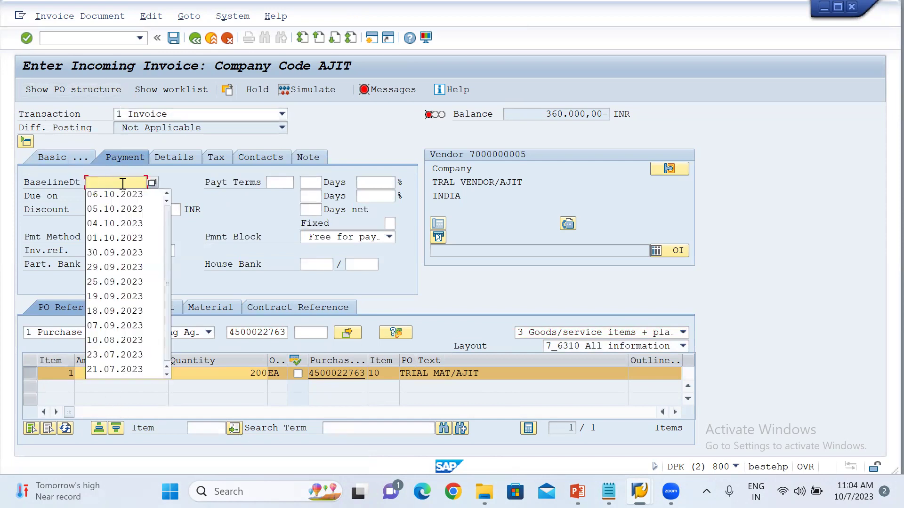
{"action": "left_click", "coordinate": [152, 183]}
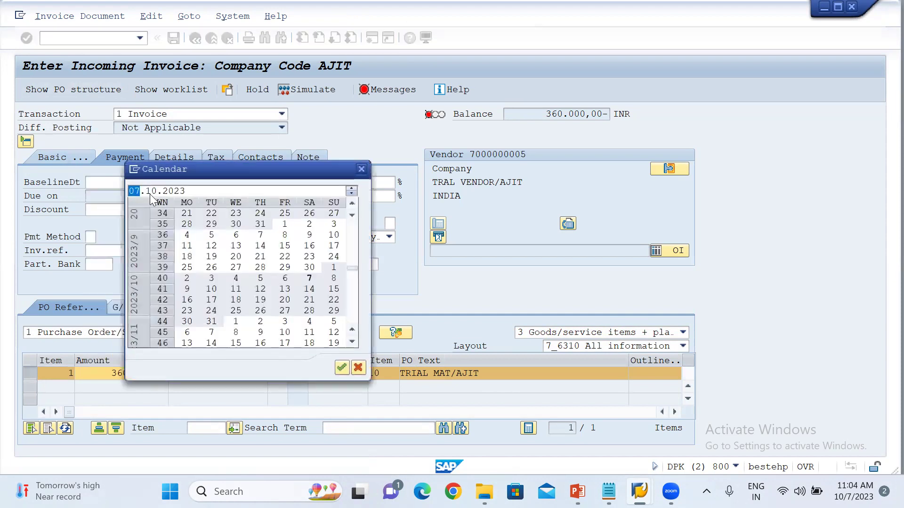
{"action": "double_click", "coordinate": [307, 279]}
{"action": "key", "text": "Return"}
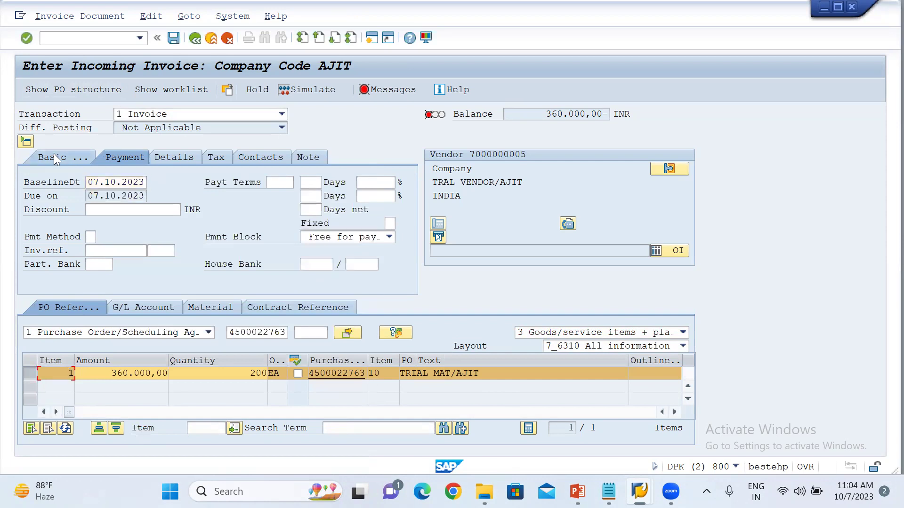
Enable tax calculation in the basic data and copy the balance of 424.800,00 into the invoice amount.
{"action": "left_click", "coordinate": [54, 156]}
{"action": "left_click", "coordinate": [294, 210]}
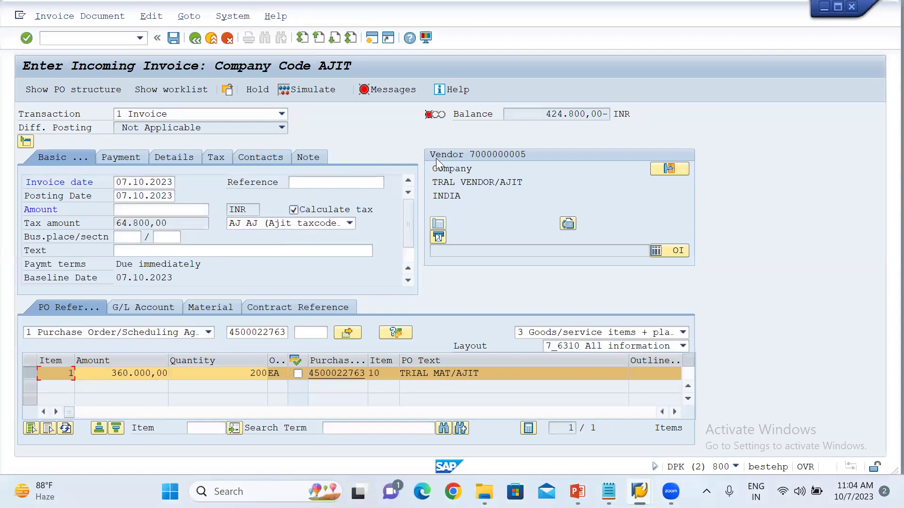
{"action": "double_click", "coordinate": [604, 112]}
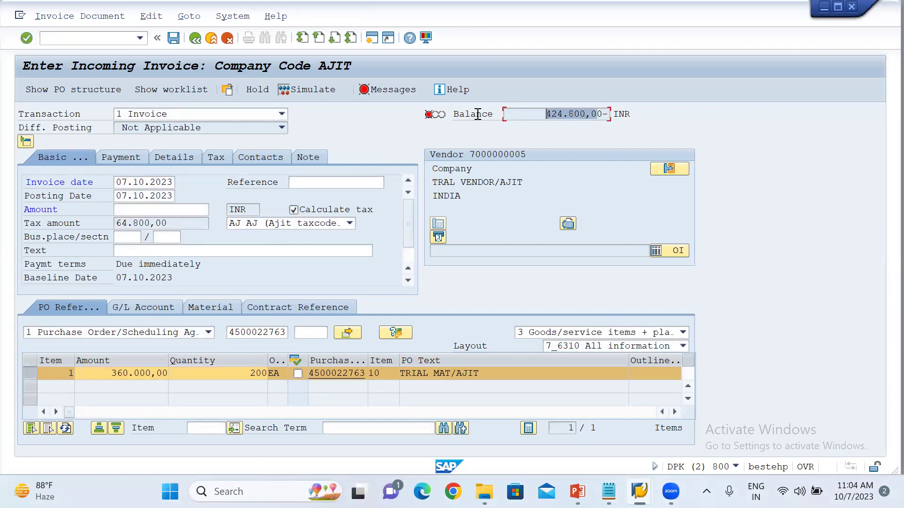
{"action": "left_click_drag", "start_coordinate": [605, 113], "coordinate": [490, 120]}
{"action": "key", "text": "ctrl+c"}
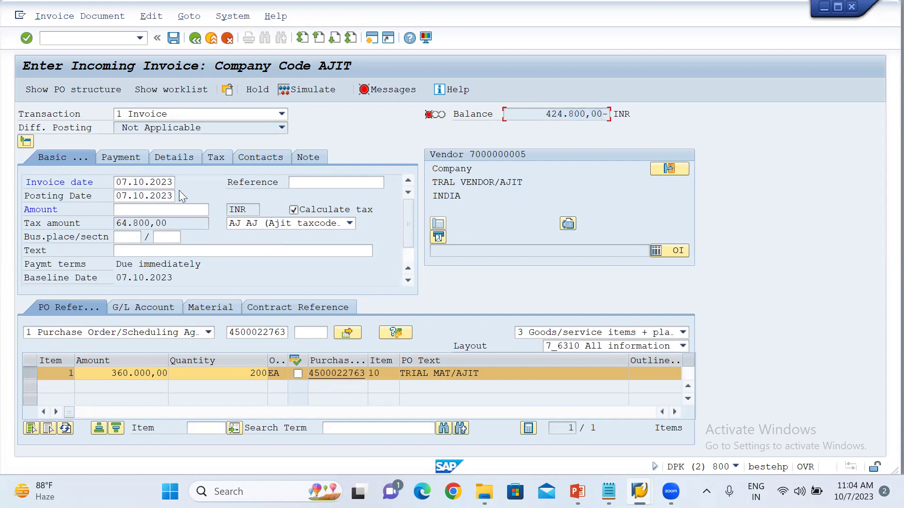
{"action": "left_click", "coordinate": [125, 211]}
{"action": "key", "text": "ctrl+v"}
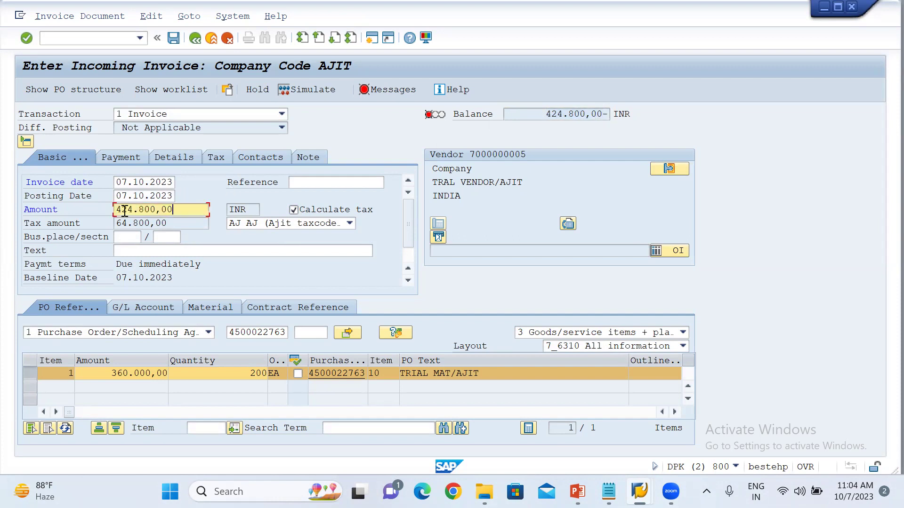
{"action": "key", "text": "Return"}
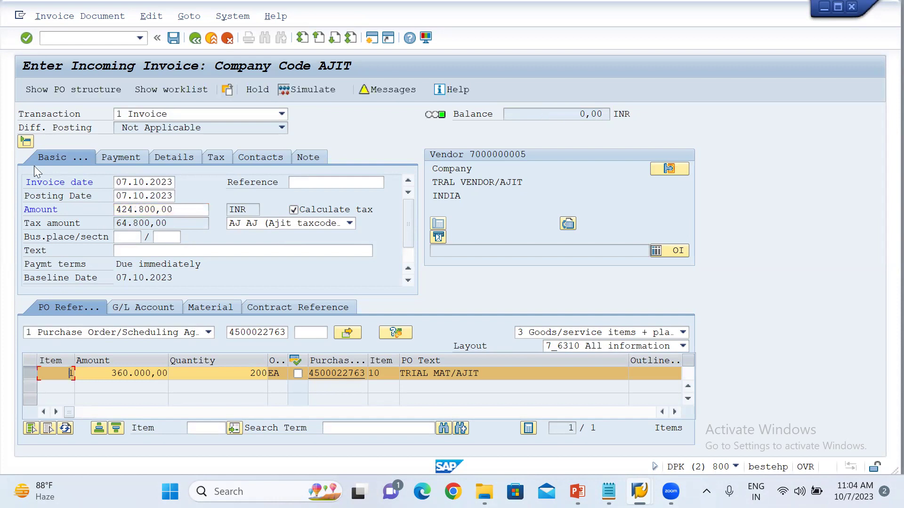
Simulate the invoice document and post it.
{"action": "left_click", "coordinate": [306, 90]}
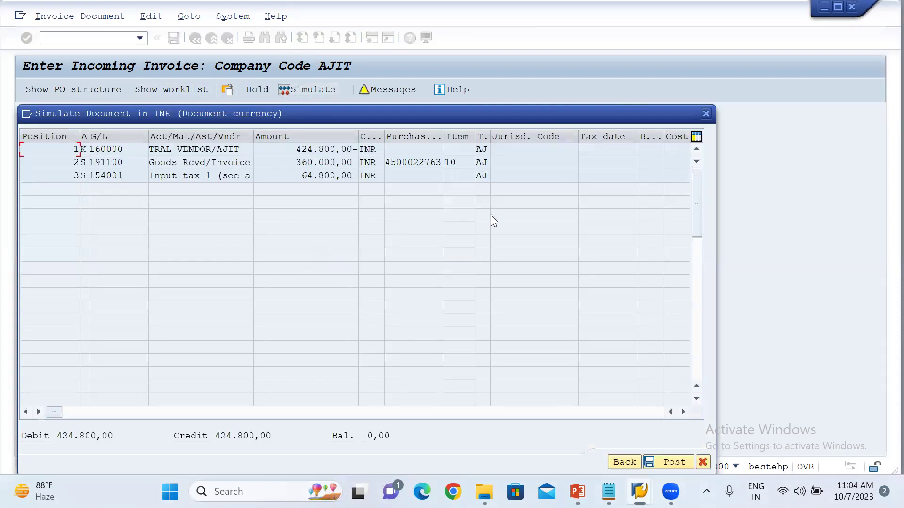
{"action": "left_click", "coordinate": [674, 463]}
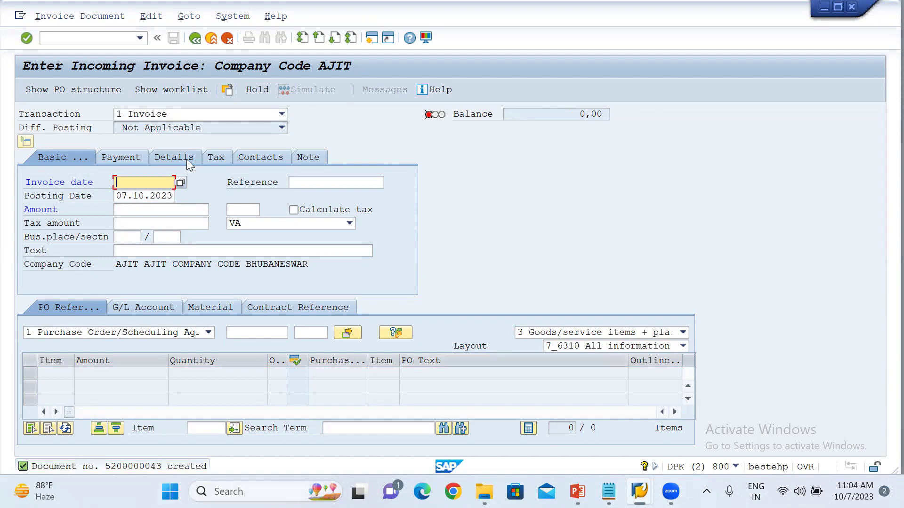
Start the Display Contract transaction and open the contract using its agreement number copied from the Daily Activities notes.
{"action": "left_click", "coordinate": [81, 41]}
{"action": "type", "text": "/"}
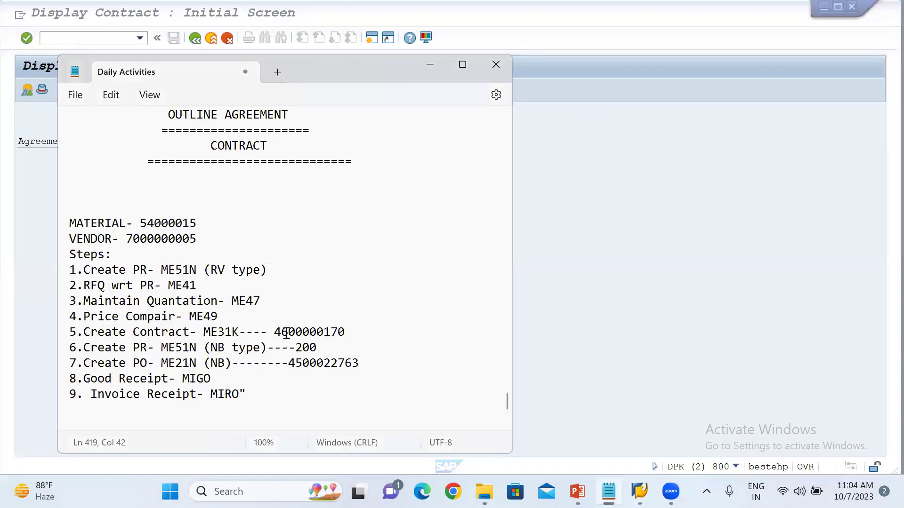
{"action": "left_click", "coordinate": [274, 332]}
{"action": "left_click_drag", "start_coordinate": [335, 331], "coordinate": [424, 339]}
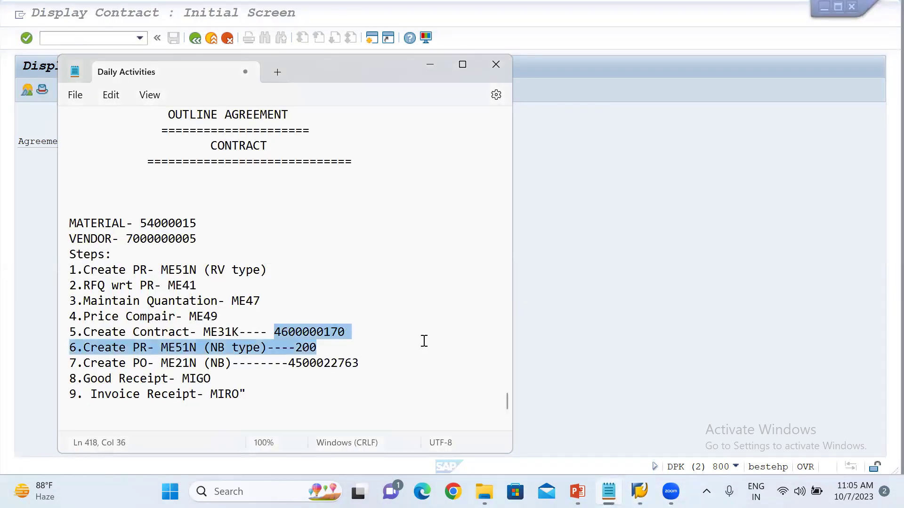
{"action": "left_click", "coordinate": [608, 289]}
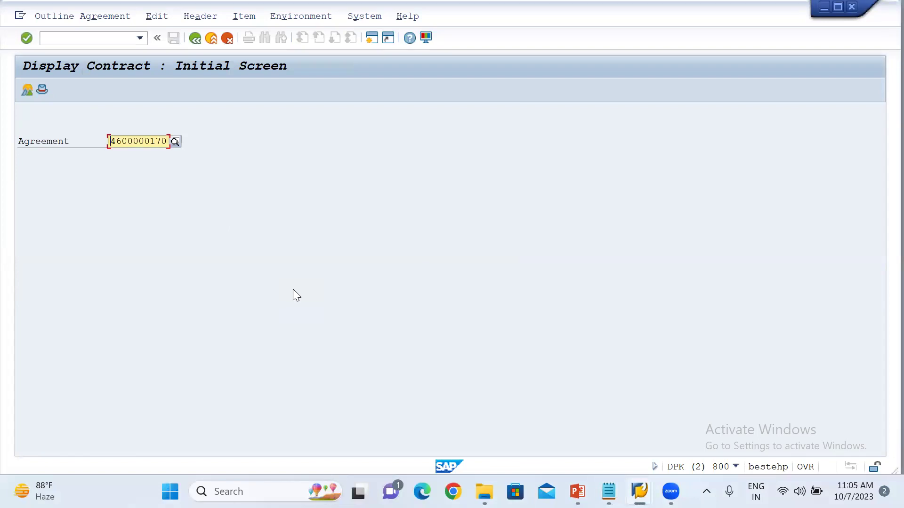
{"action": "key", "text": "Return"}
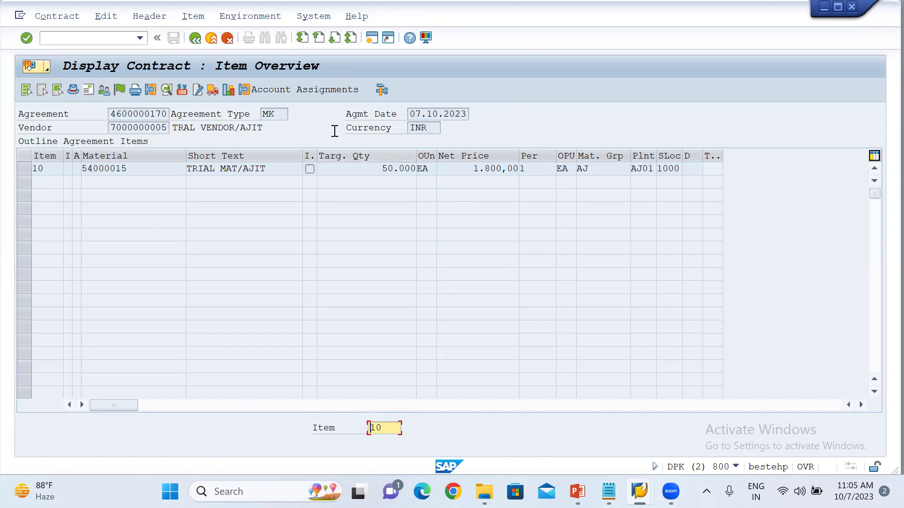
Try to open the release documentation statistics for the contract's item 10, TRIAL MAT/AJIT.
{"action": "left_click", "coordinate": [198, 18]}
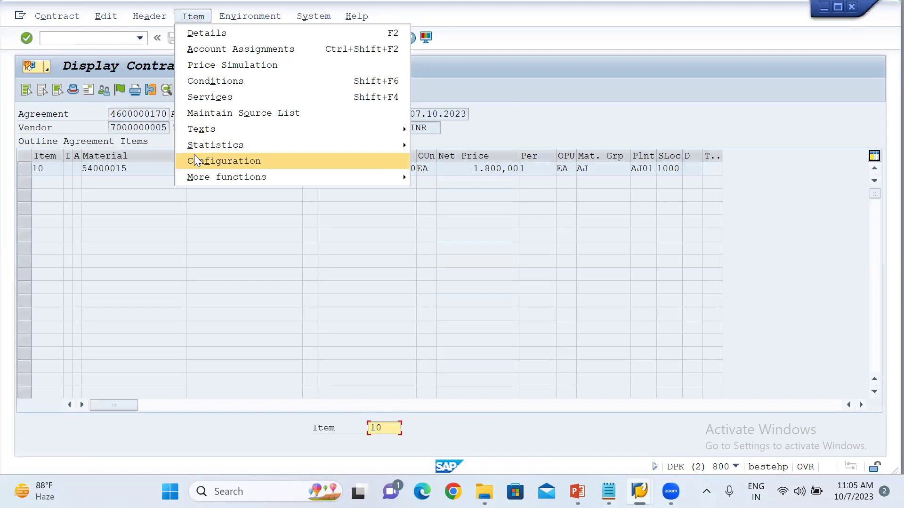
{"action": "mouse_move", "coordinate": [215, 147]}
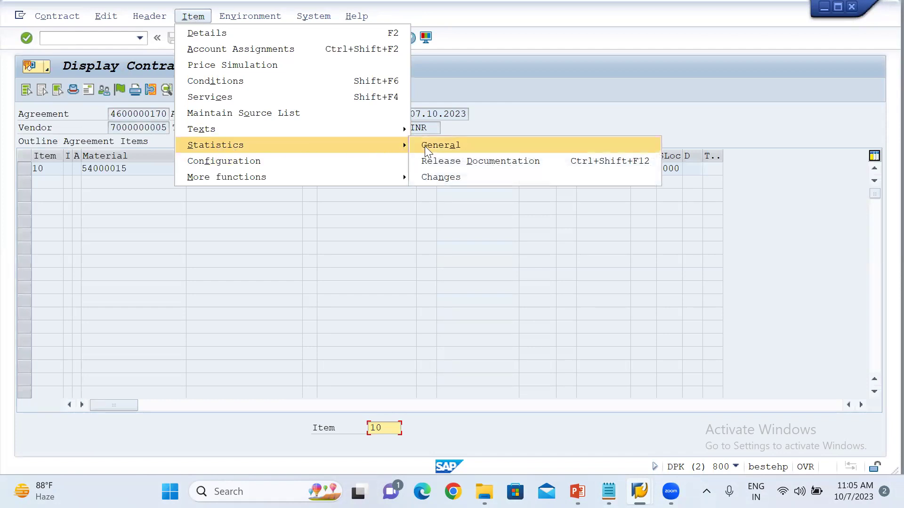
{"action": "left_click", "coordinate": [460, 163]}
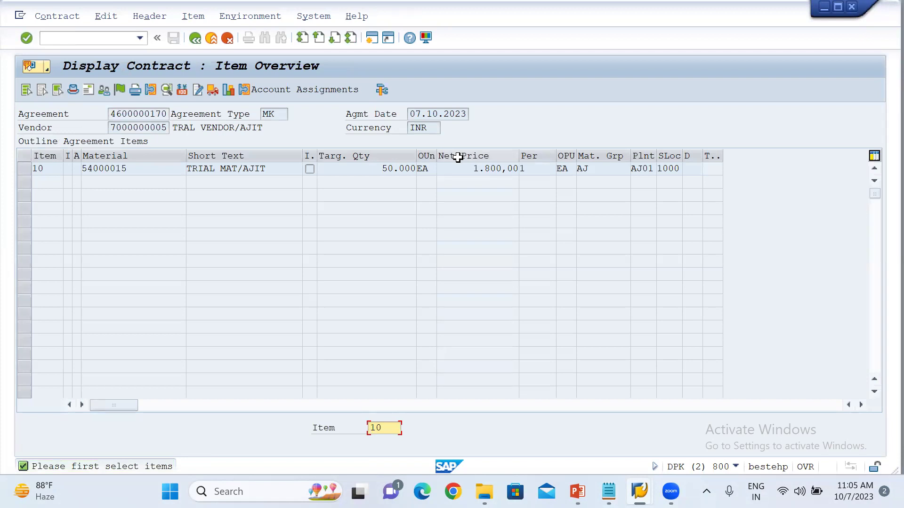
{"action": "left_click", "coordinate": [192, 17]}
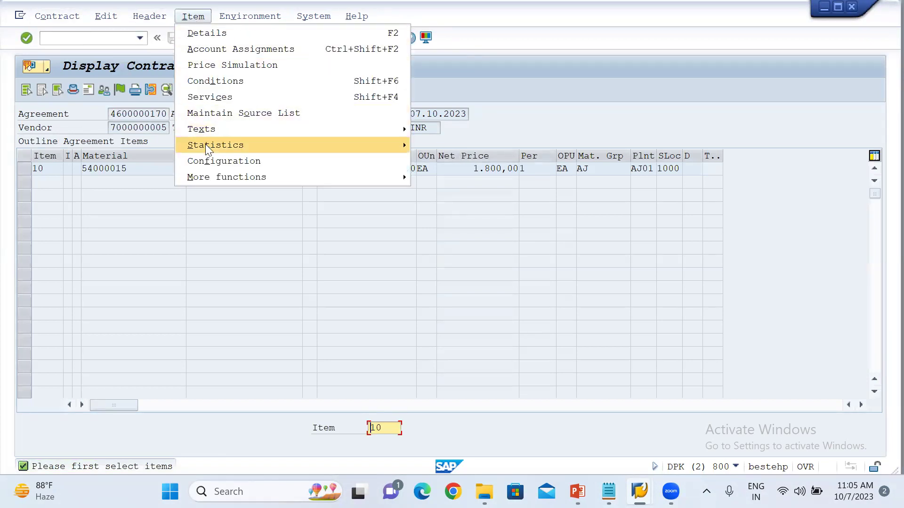
{"action": "mouse_move", "coordinate": [404, 149]}
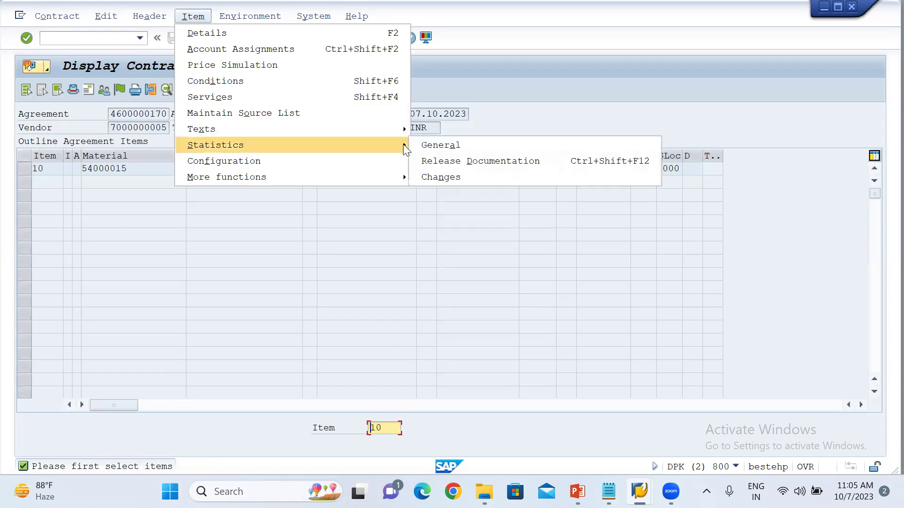
{"action": "left_click", "coordinate": [459, 164]}
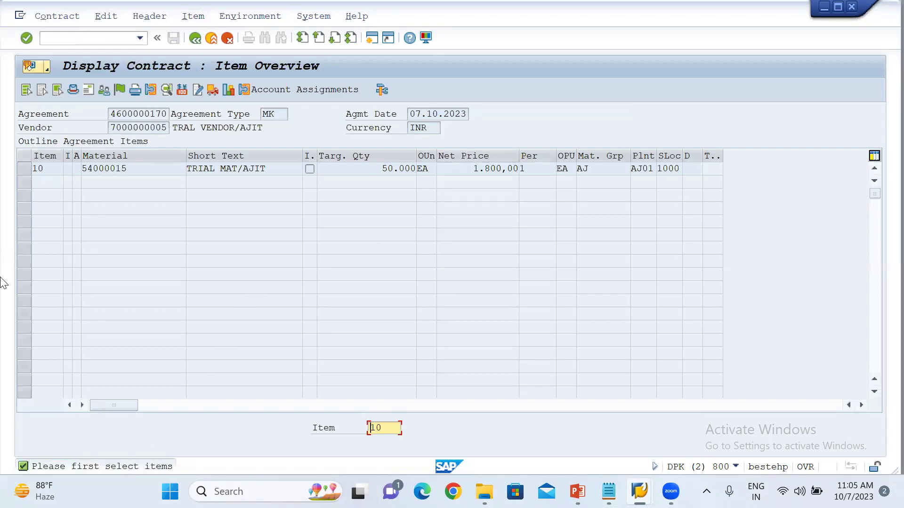
Select contract item 10 and open its release documentation statistics to review the released and open target quantities.
{"action": "left_click", "coordinate": [21, 169]}
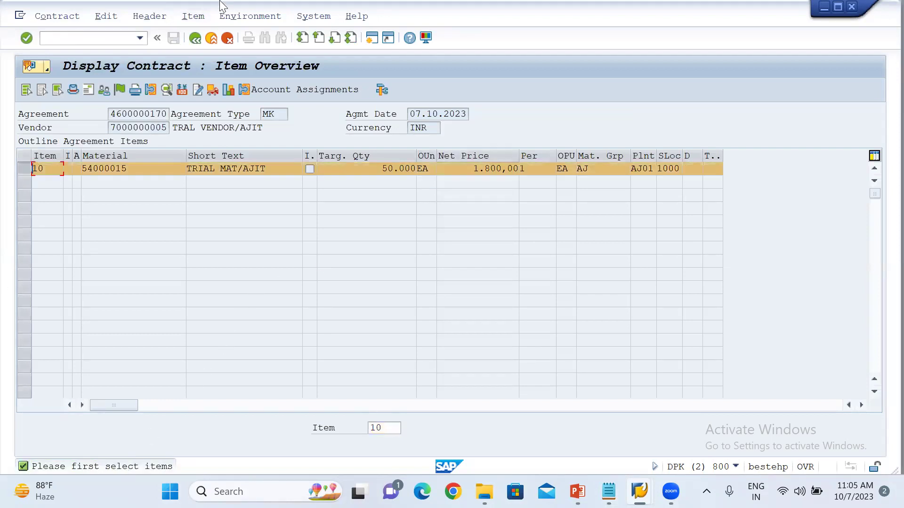
{"action": "left_click", "coordinate": [203, 15]}
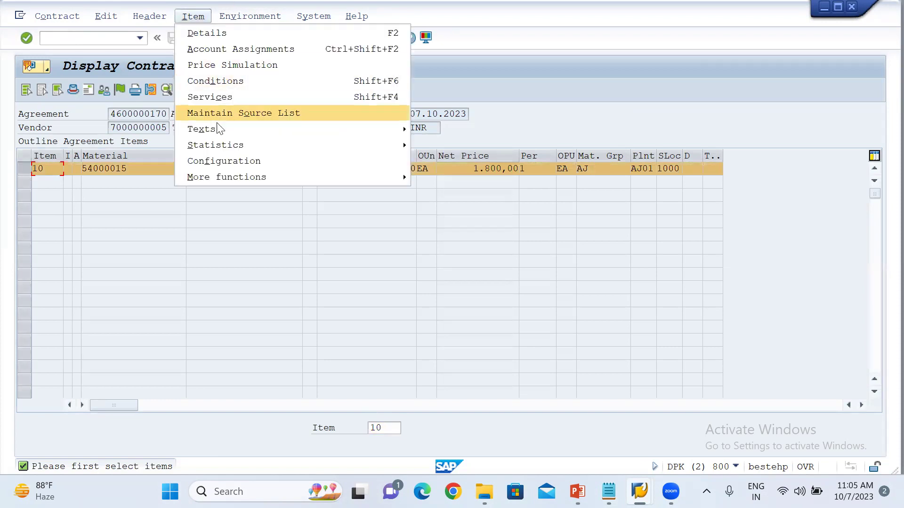
{"action": "mouse_move", "coordinate": [242, 141]}
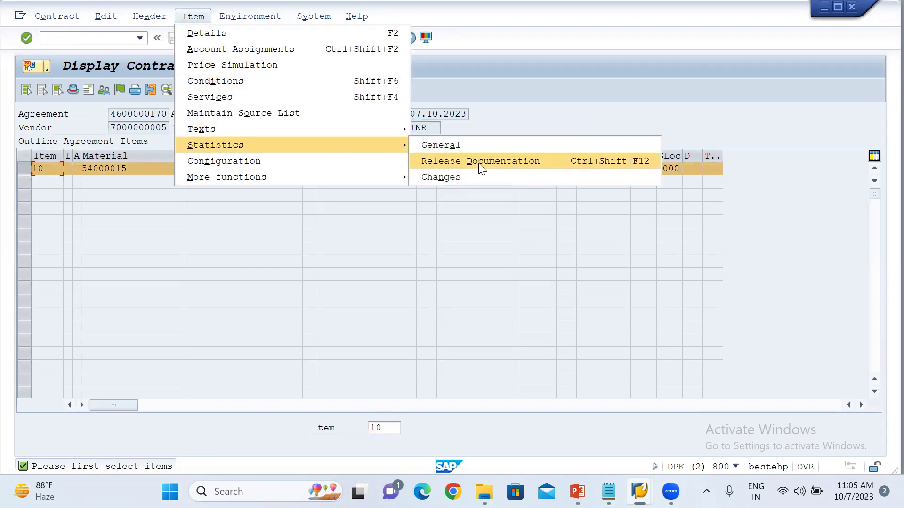
{"action": "left_click", "coordinate": [479, 162]}
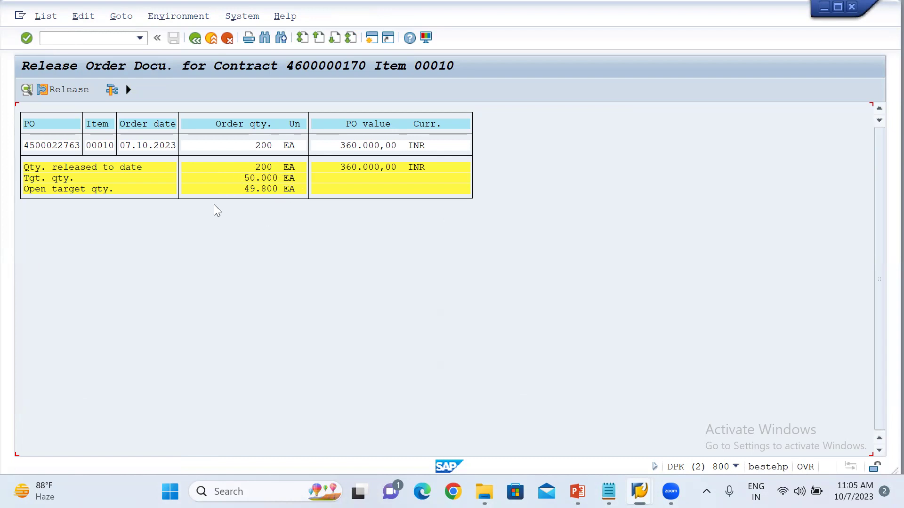
{"action": "left_click", "coordinate": [235, 178]}
{"action": "left_click", "coordinate": [274, 168]}
Start Create Purchase Order (ME21N) in a new session and reference the contract's agreement number as the outline agreement of the first item.
{"action": "left_click", "coordinate": [85, 41]}
{"action": "type", "text": "/OME21N"}
{"action": "key", "text": "Return"}
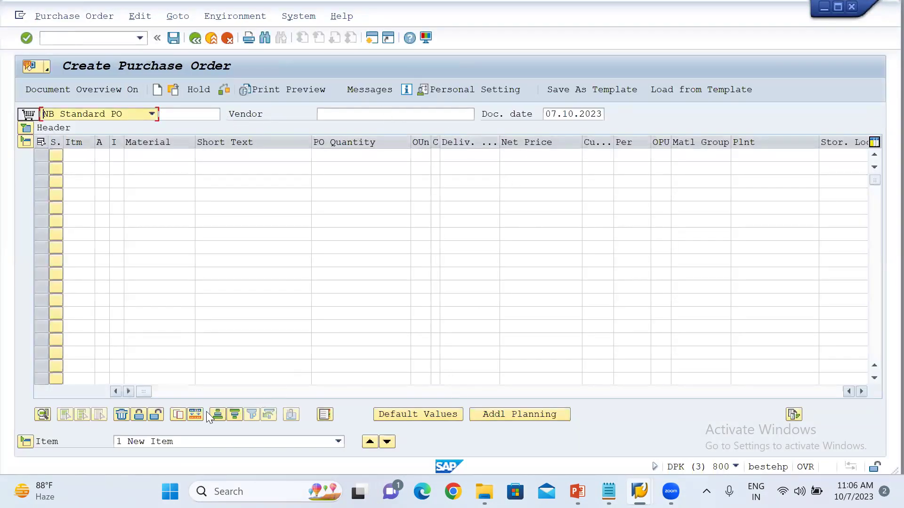
{"action": "left_click_drag", "start_coordinate": [149, 389], "coordinate": [372, 413]}
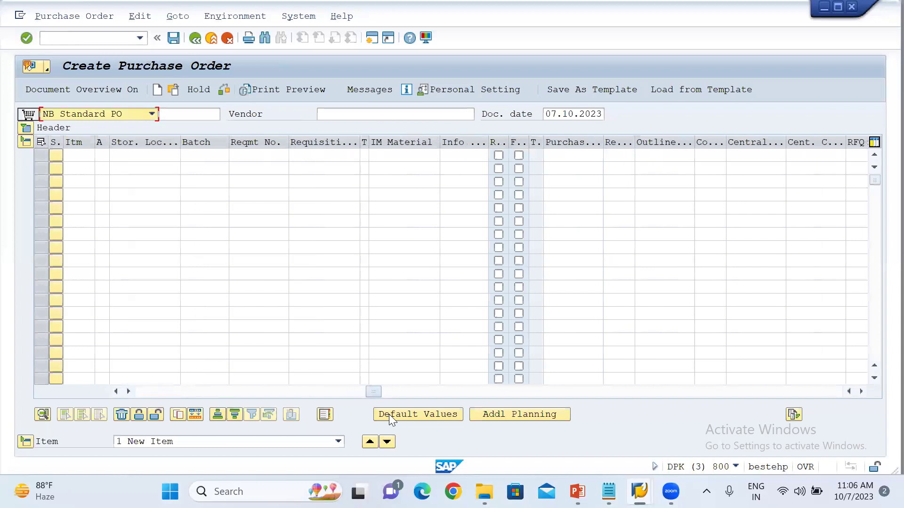
{"action": "left_click", "coordinate": [650, 155]}
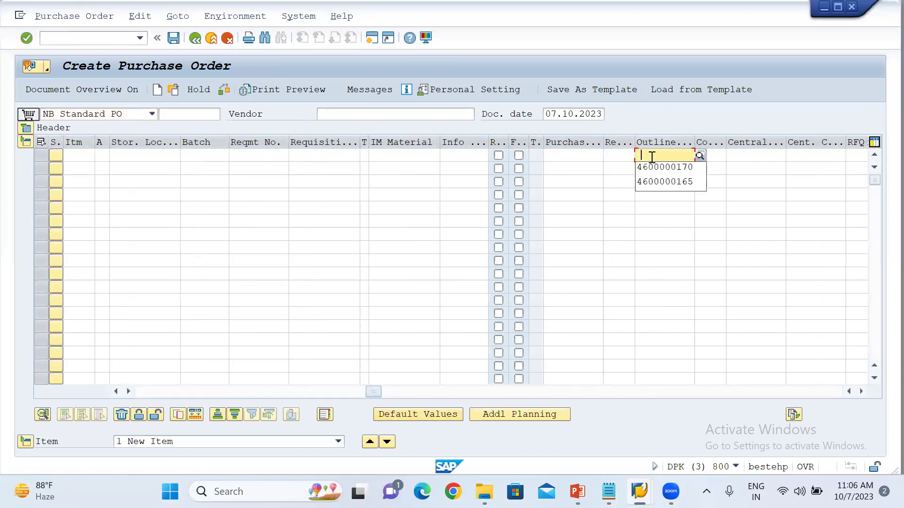
{"action": "left_click", "coordinate": [661, 170]}
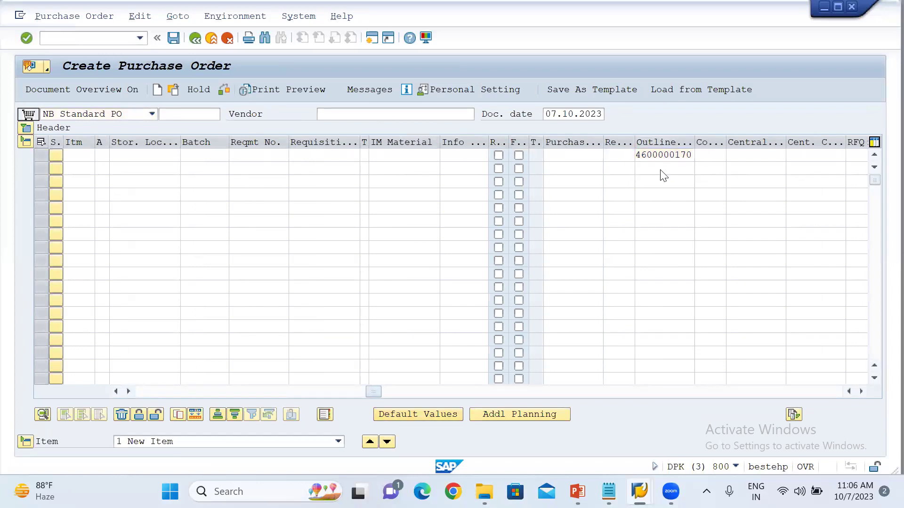
{"action": "key", "text": "Return"}
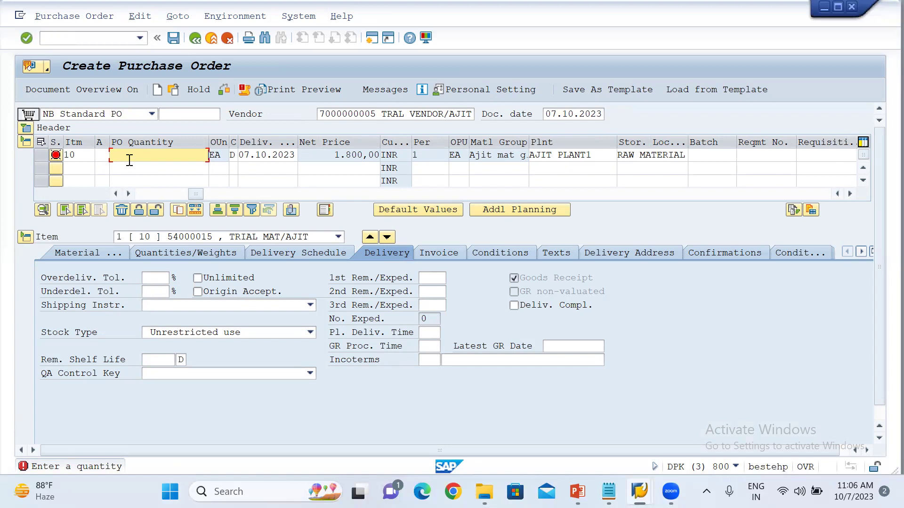
Enter a PO quantity of 49900 for item 10, accept the entry, and run the document check.
{"action": "type", "text": "49"}
{"action": "type", "text": "9"}
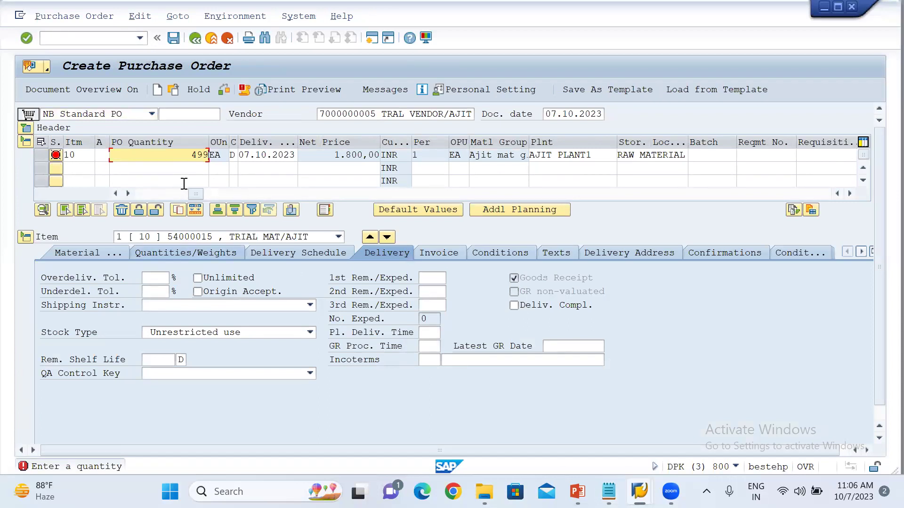
{"action": "type", "text": "00"}
{"action": "key", "text": "Return"}
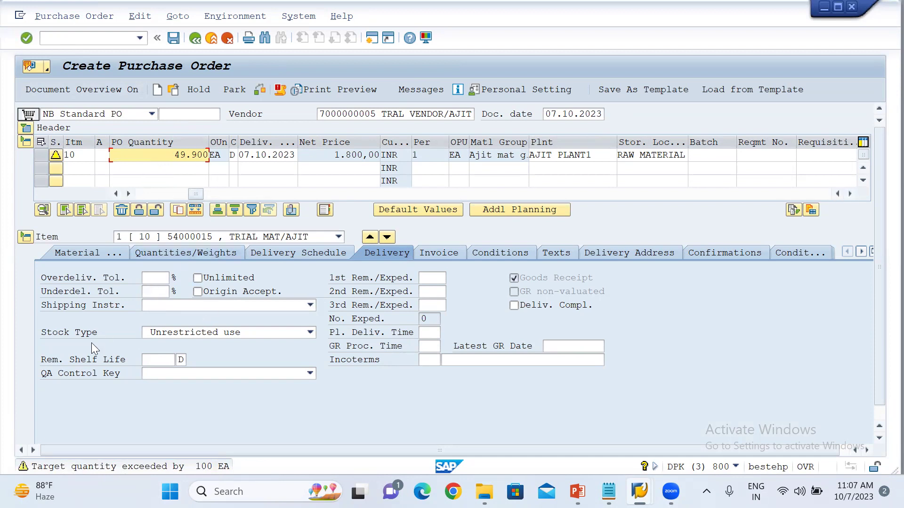
{"action": "key", "text": "Tab"}
{"action": "key", "text": "Return"}
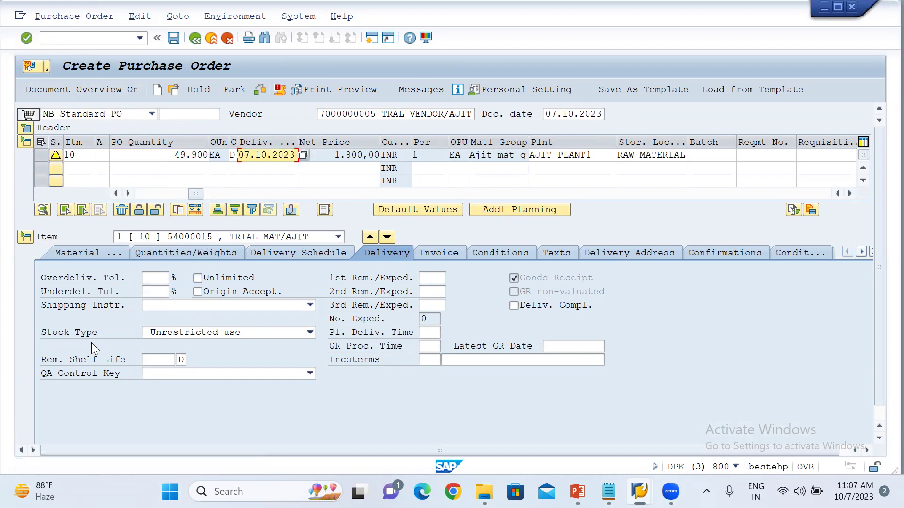
{"action": "left_click", "coordinate": [256, 92]}
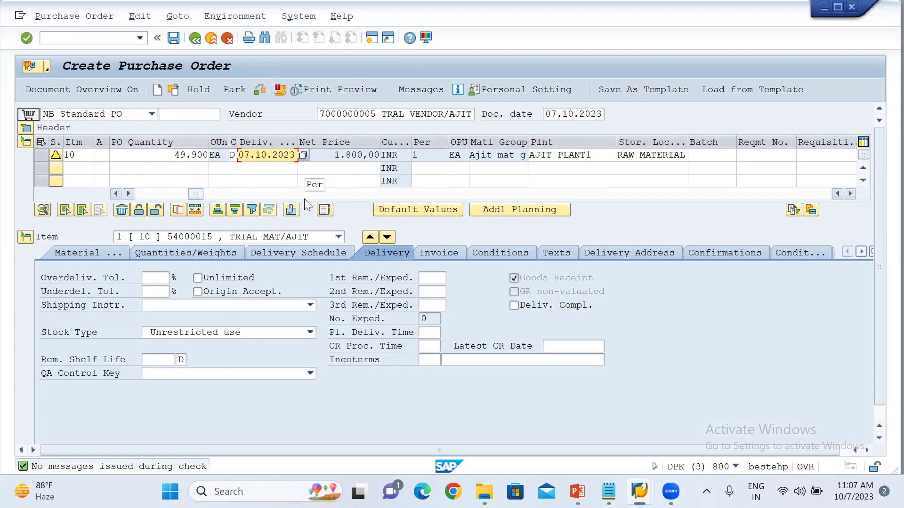
Start customizing (SPRO) in a new session and display the SAP Reference IMG.
{"action": "left_click", "coordinate": [66, 37]}
{"action": "type", "text": "/OSPRO"}
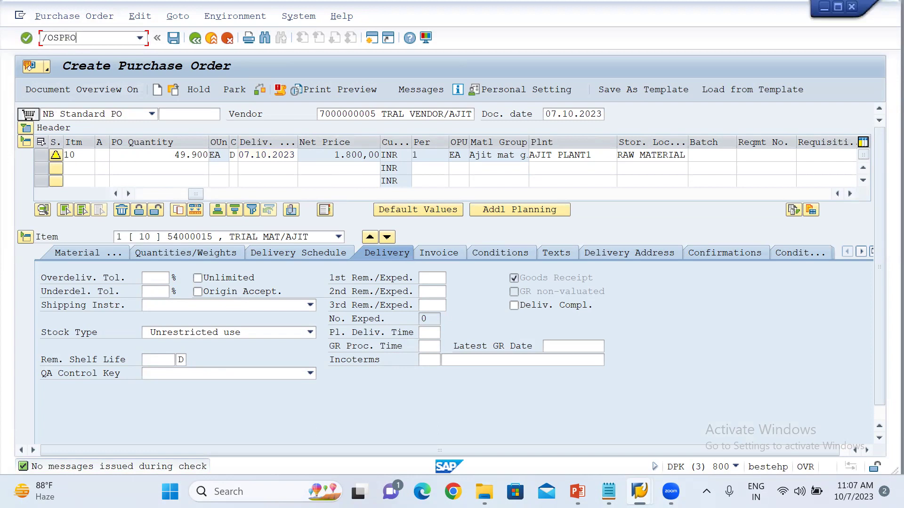
{"action": "key", "text": "Return"}
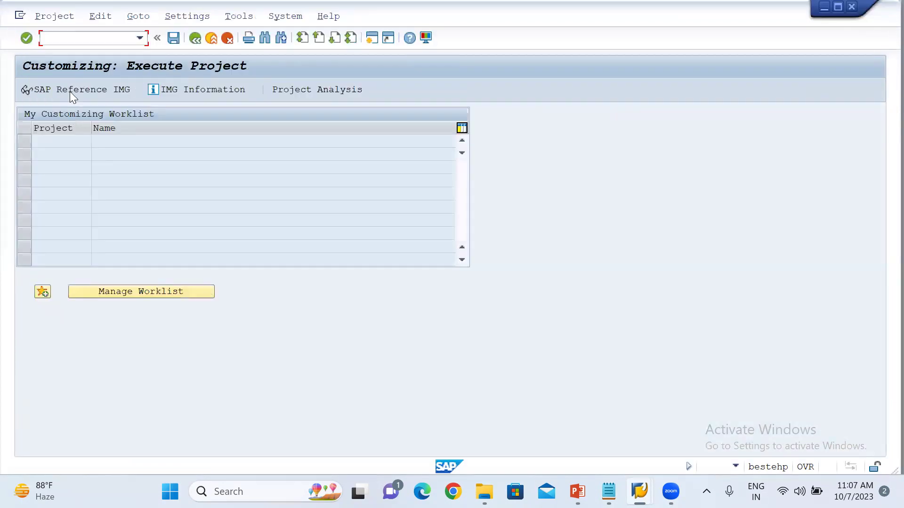
{"action": "left_click", "coordinate": [71, 91]}
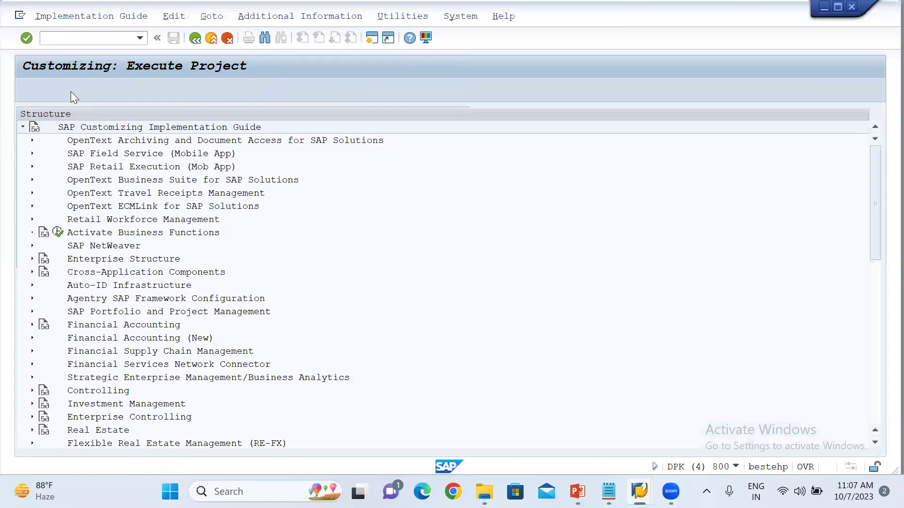
Open the System messages activity of Define Attributes of System Messages under Materials Management, Purchasing, Environment Data.
{"action": "scroll", "coordinate": [63, 348], "scroll_direction": "down", "scroll_amount": 5}
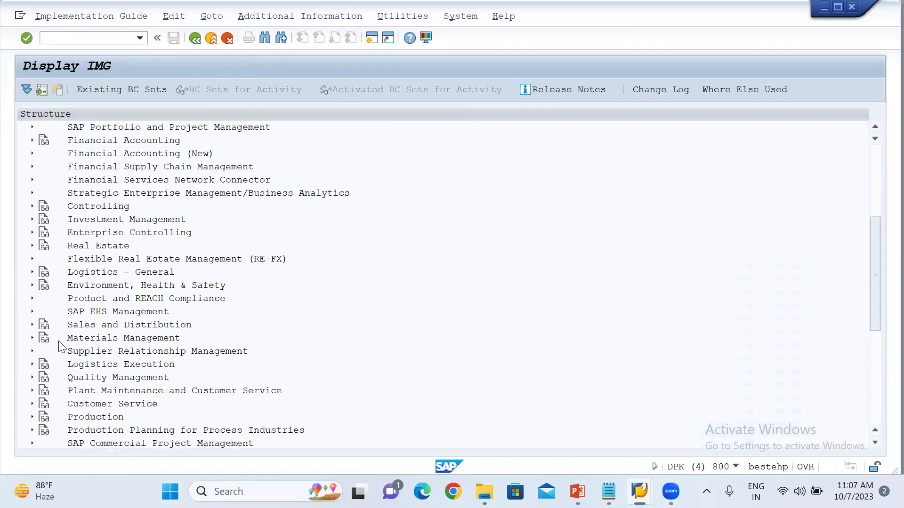
{"action": "left_click", "coordinate": [32, 338]}
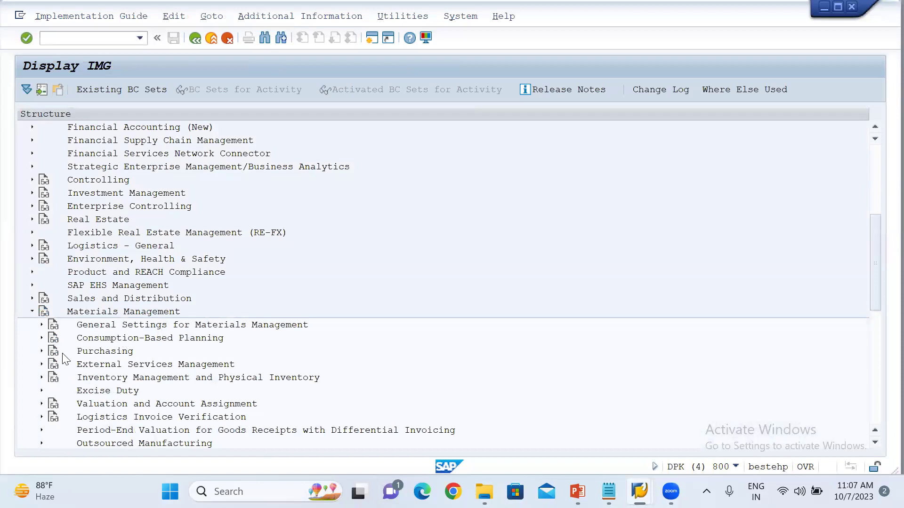
{"action": "left_click", "coordinate": [42, 351]}
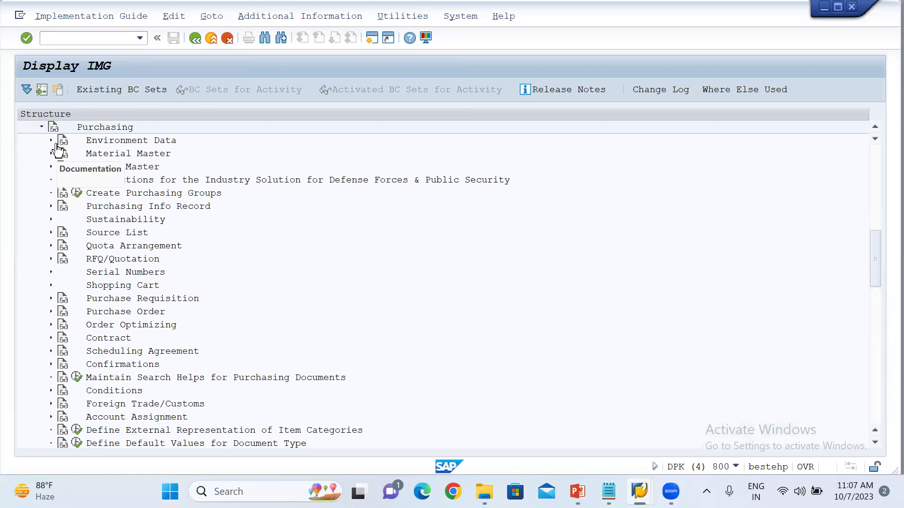
{"action": "left_click", "coordinate": [51, 141]}
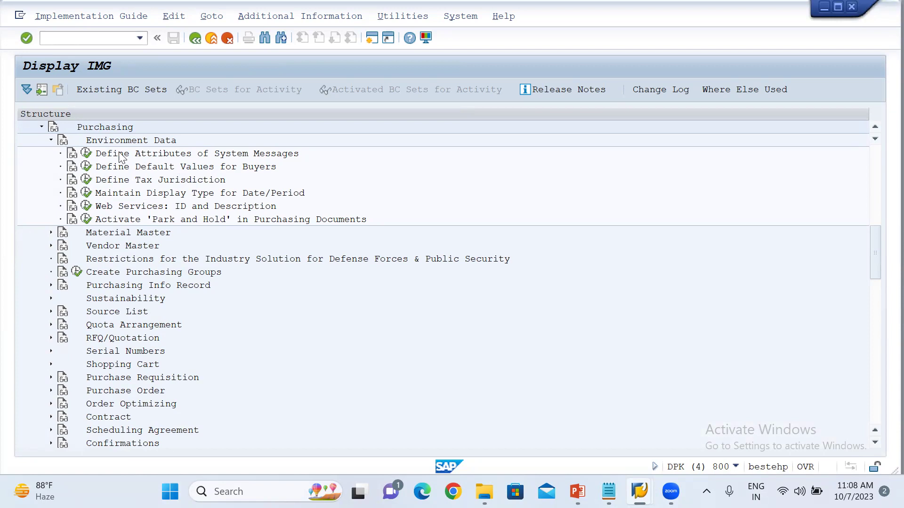
{"action": "left_click", "coordinate": [87, 153]}
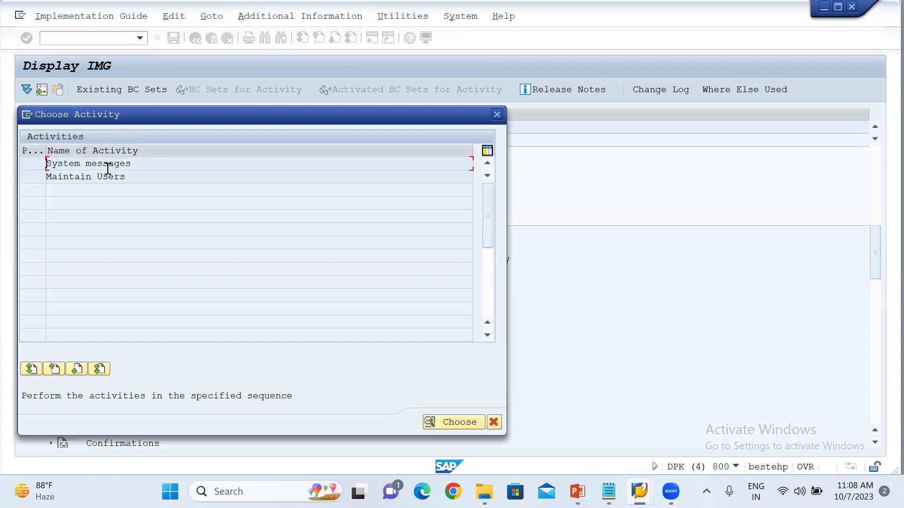
{"action": "left_click", "coordinate": [74, 166]}
{"action": "double_click", "coordinate": [74, 166]}
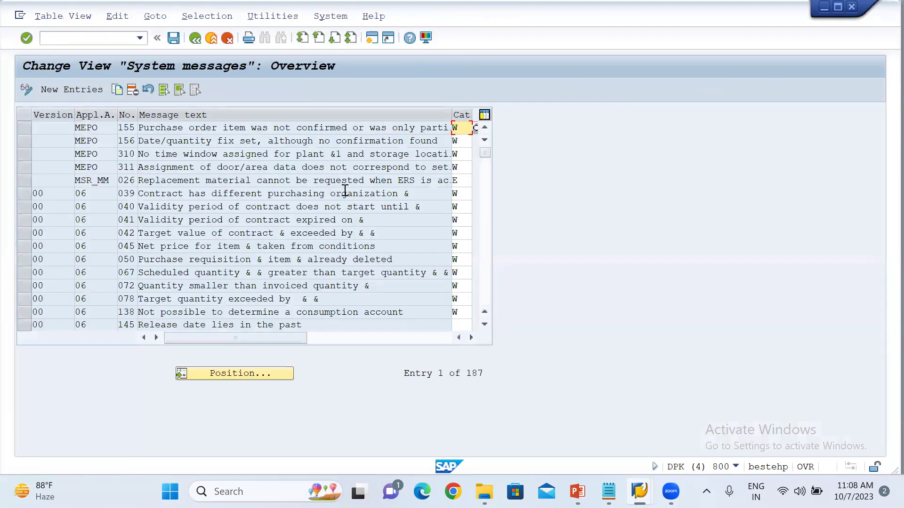
Position the system messages table using version 00 and message 041.
{"action": "left_click", "coordinate": [234, 374]}
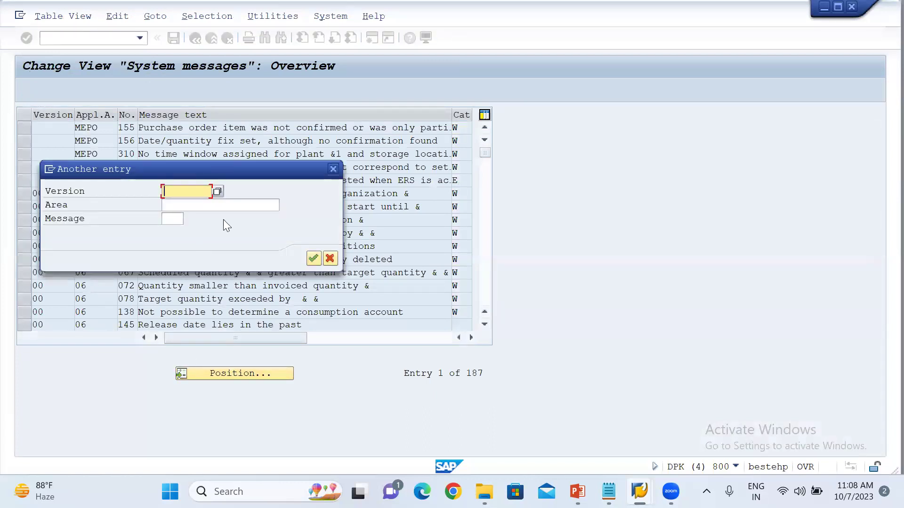
{"action": "type", "text": "00"}
{"action": "left_click", "coordinate": [171, 219]}
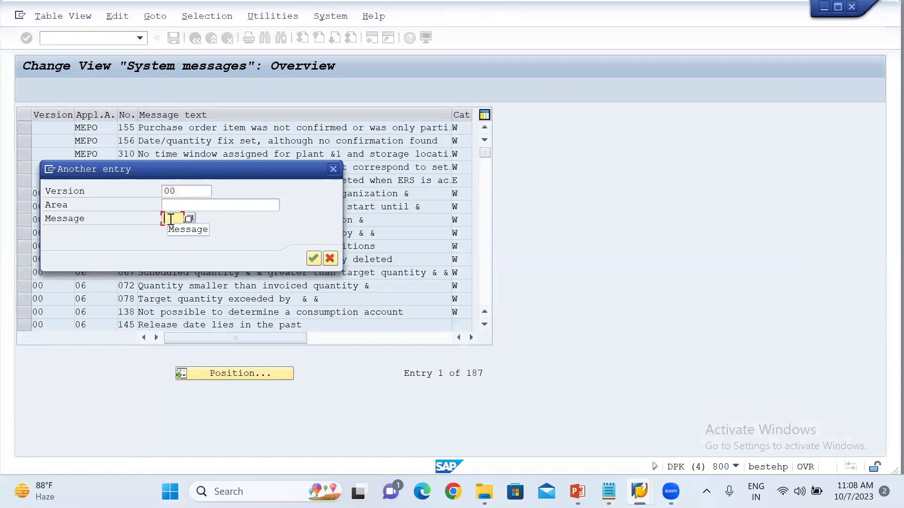
{"action": "type", "text": "041"}
{"action": "key", "text": "Return"}
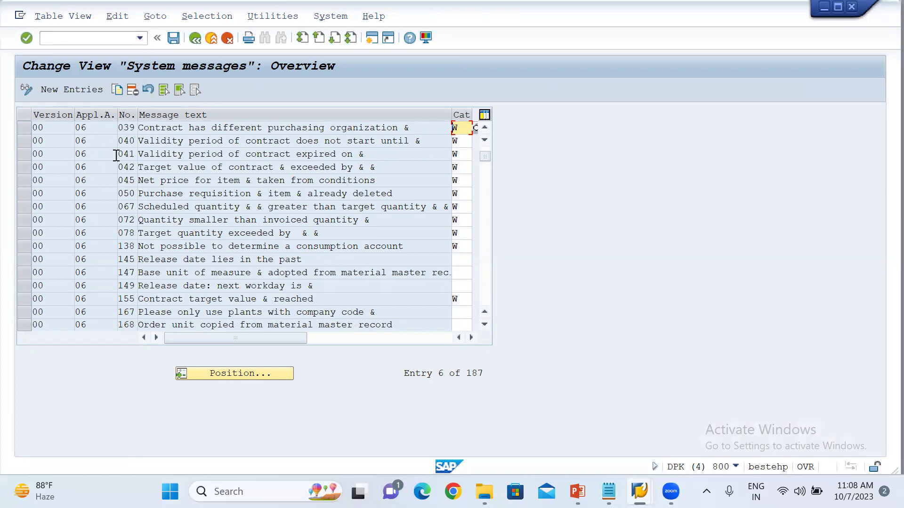
Set message 041, "Validity period of contract expired on", to category E (Error Message) and save it under the proposed customizing request.
{"action": "left_click", "coordinate": [23, 157]}
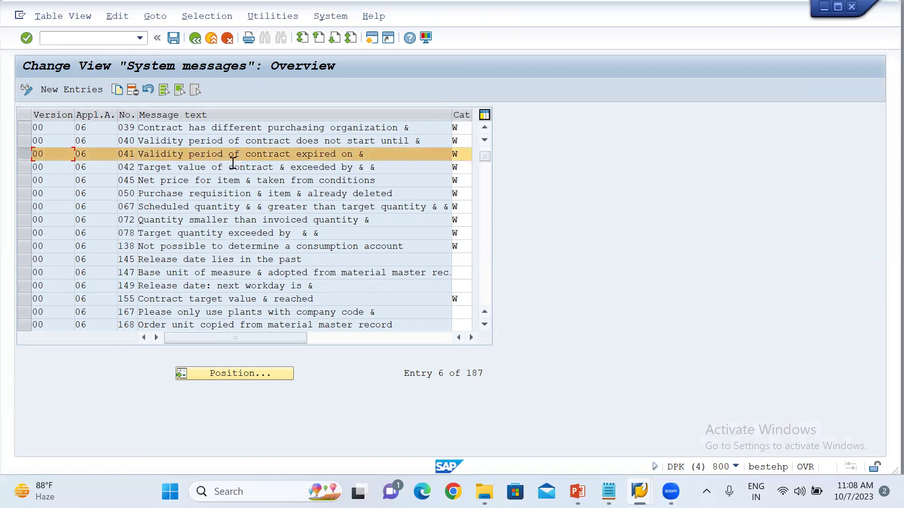
{"action": "left_click", "coordinate": [368, 157]}
{"action": "left_click", "coordinate": [465, 154]}
{"action": "left_click", "coordinate": [475, 154]}
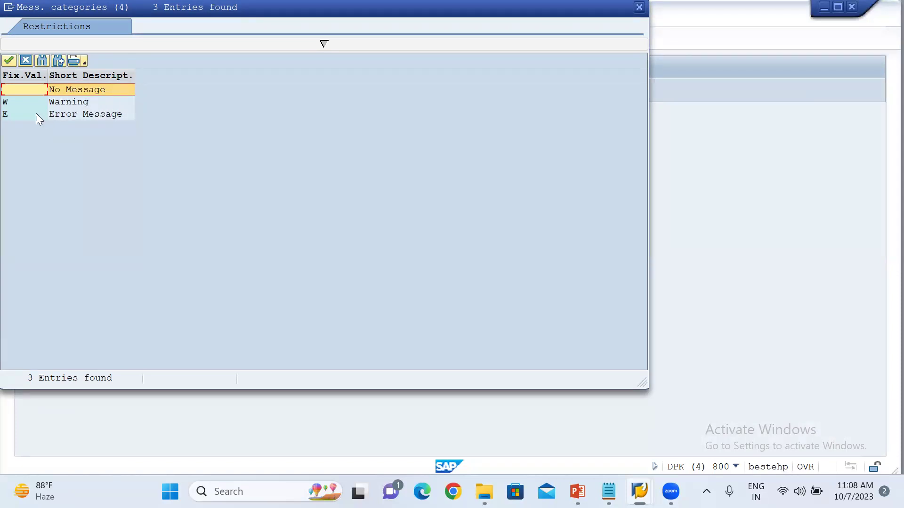
{"action": "double_click", "coordinate": [15, 115]}
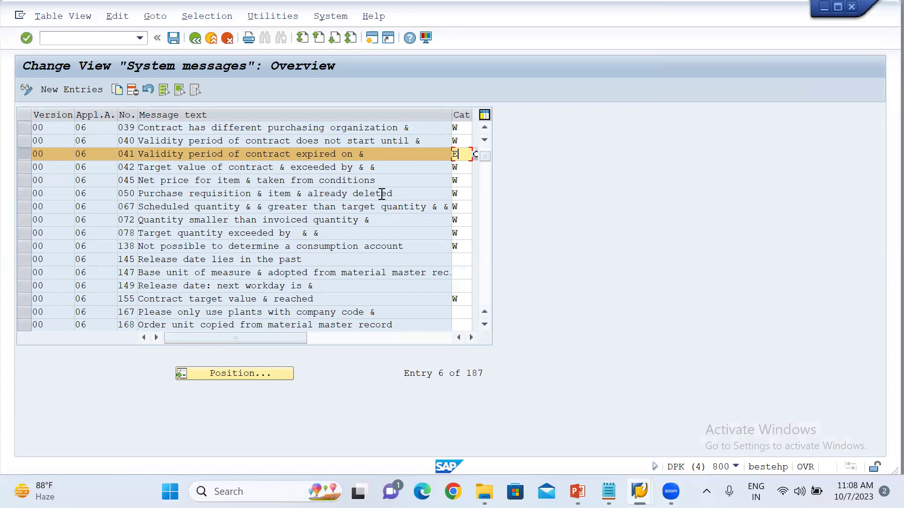
{"action": "left_click", "coordinate": [172, 41]}
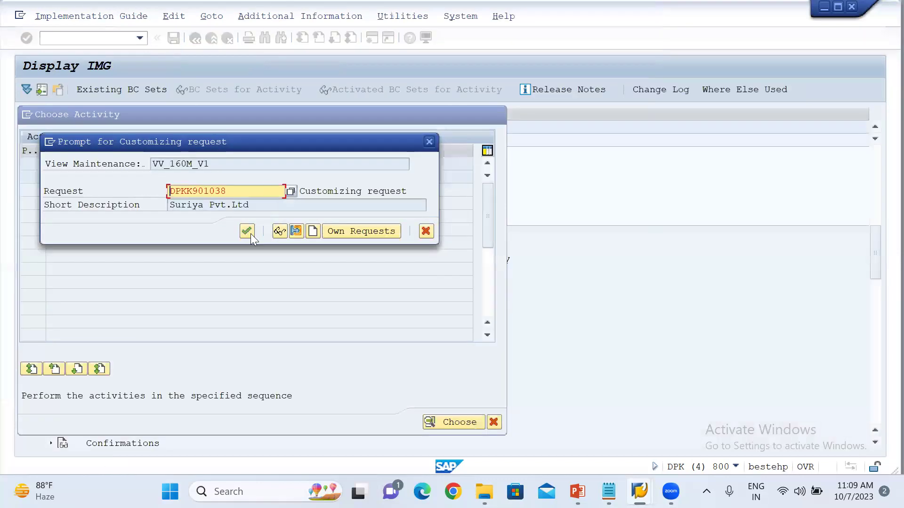
{"action": "left_click", "coordinate": [249, 232]}
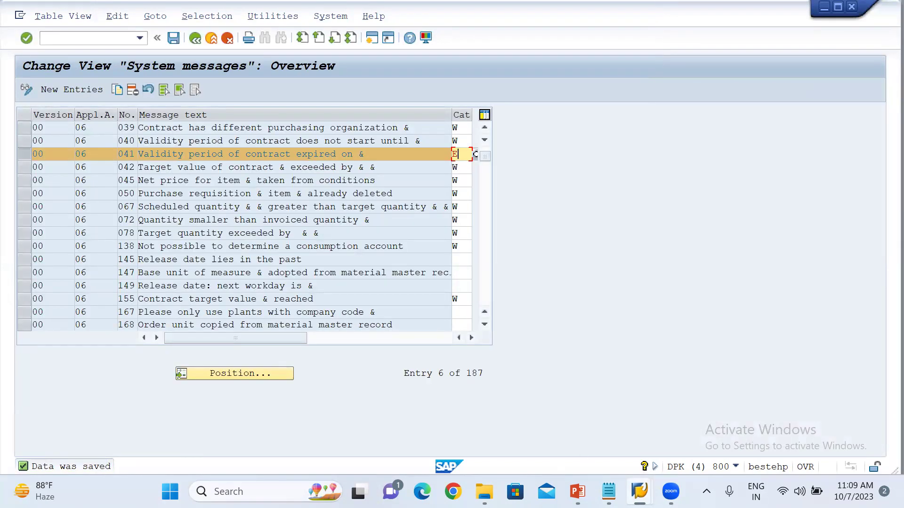
Switch to the Create Purchase Order session and restart it with transaction ME21N for a blank order.
{"action": "mouse_move", "coordinate": [640, 492]}
{"action": "left_click", "coordinate": [643, 429]}
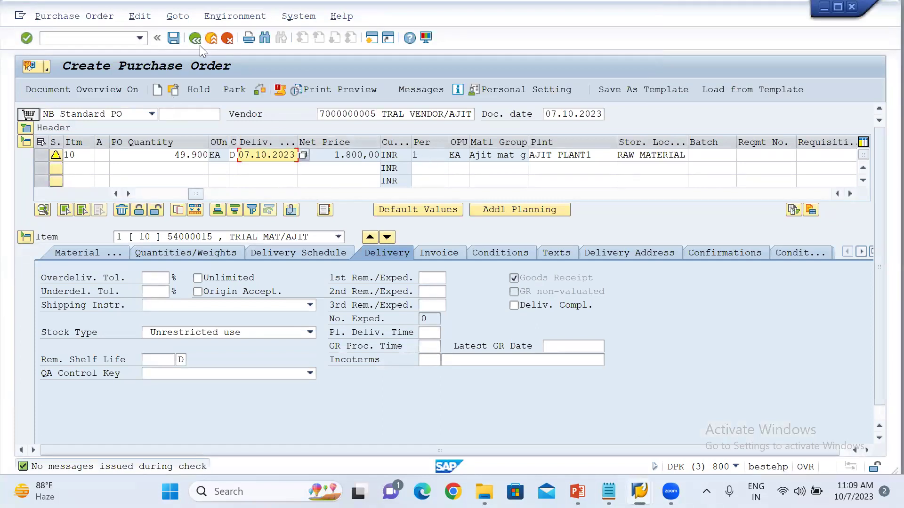
{"action": "left_click", "coordinate": [87, 36]}
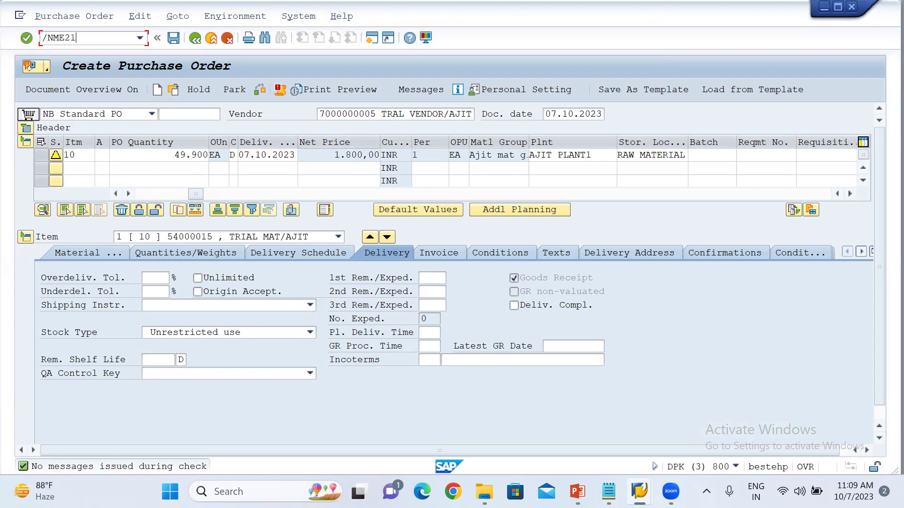
{"action": "type", "text": "/NME21N"}
{"action": "key", "text": "Return"}
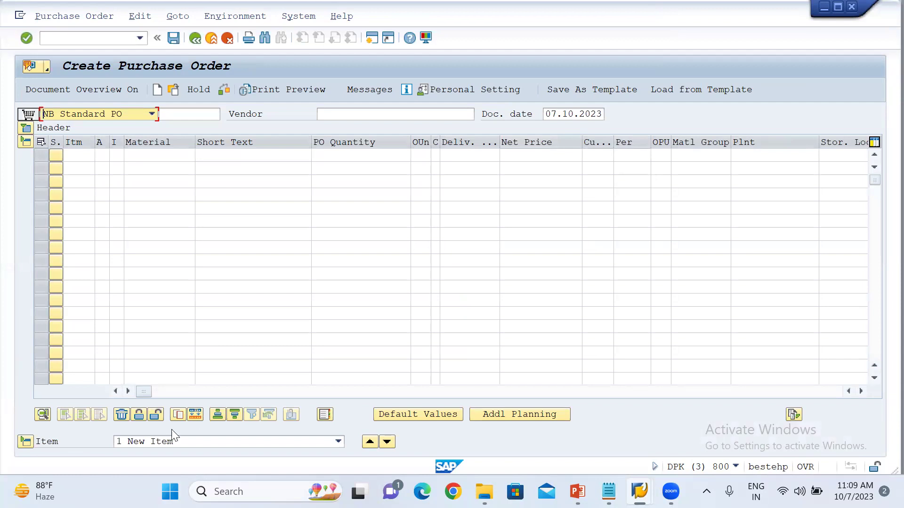
{"action": "left_click_drag", "start_coordinate": [144, 391], "coordinate": [453, 411]}
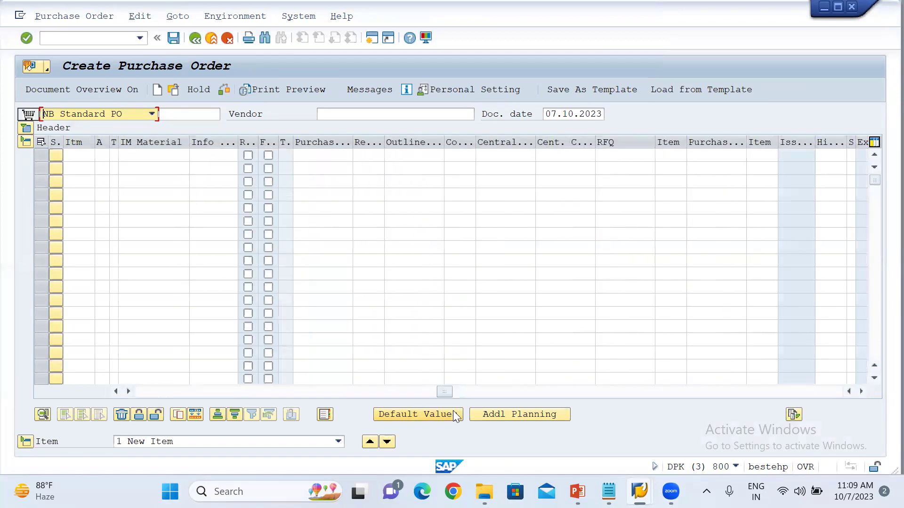
{"action": "left_click", "coordinate": [409, 158]}
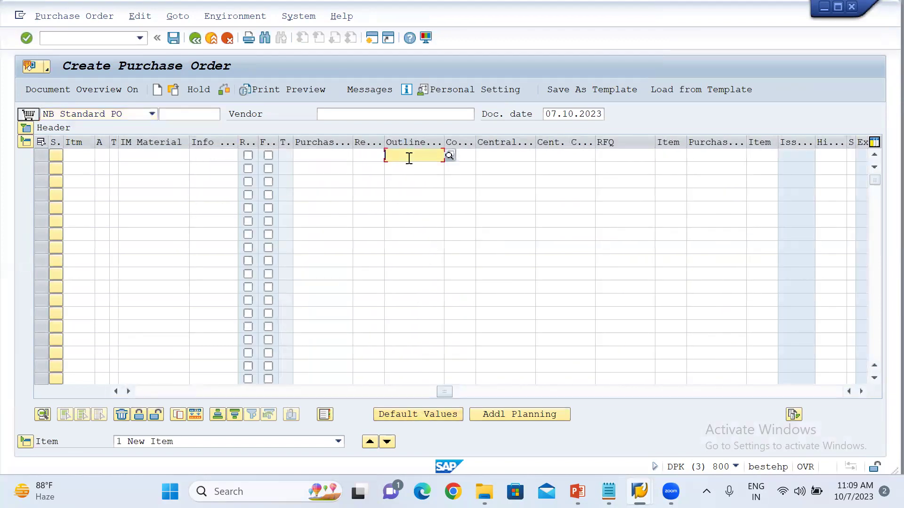
{"action": "left_click", "coordinate": [405, 165]}
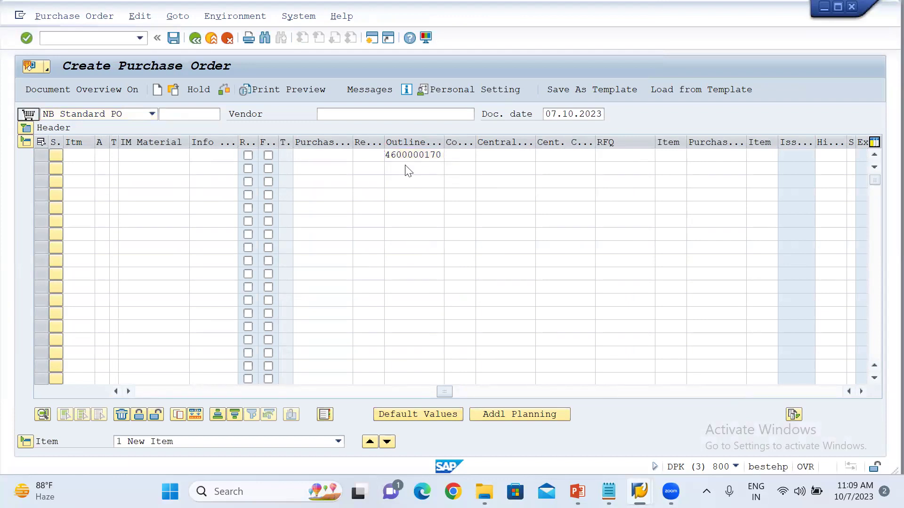
{"action": "key", "text": "Return"}
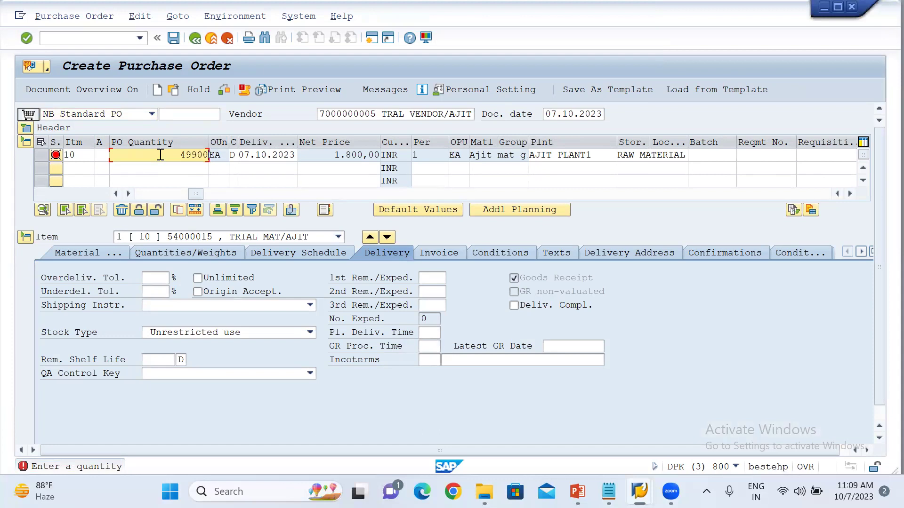
Set the PO quantity of item 10 to 49900, accept the warnings and check the purchase order.
{"action": "key", "text": "Return"}
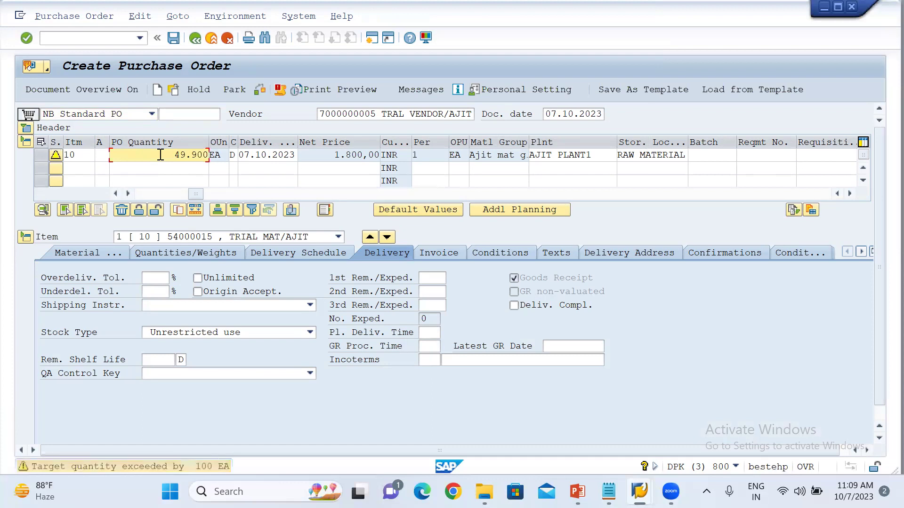
{"action": "key", "text": "Return"}
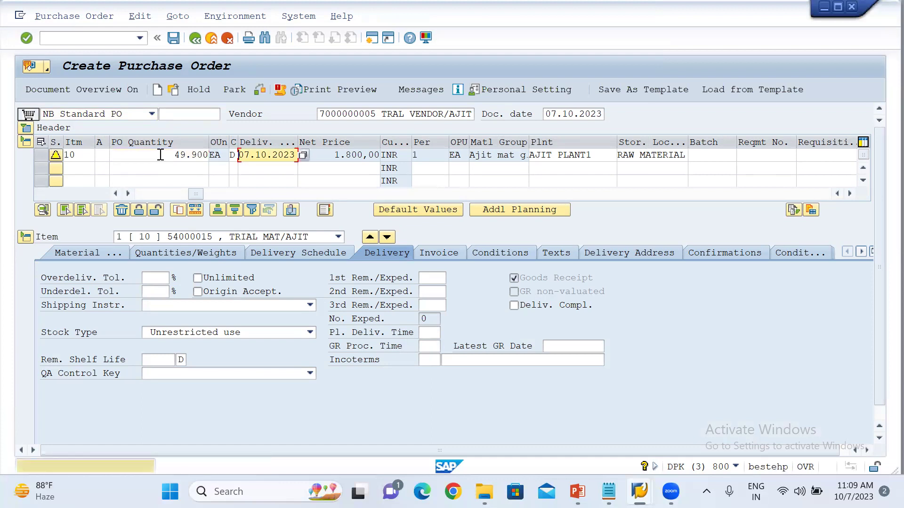
{"action": "key", "text": "Return"}
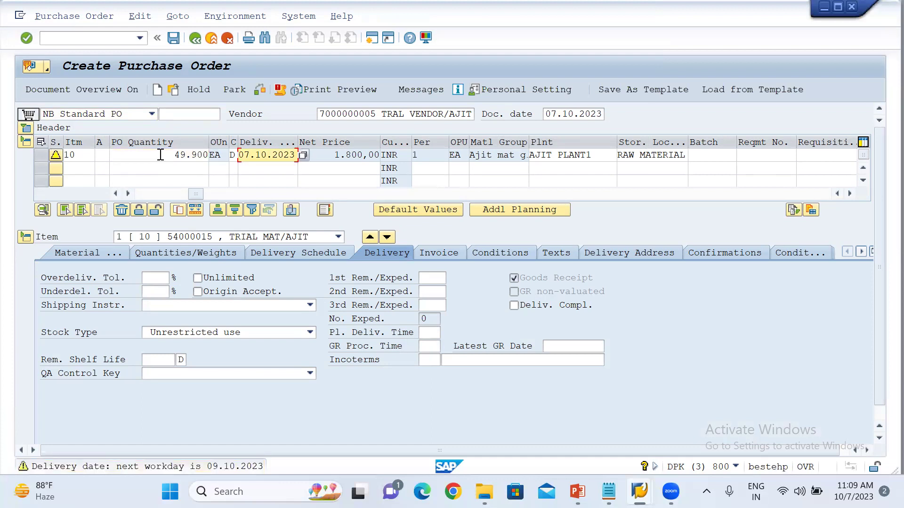
{"action": "key", "text": "Return"}
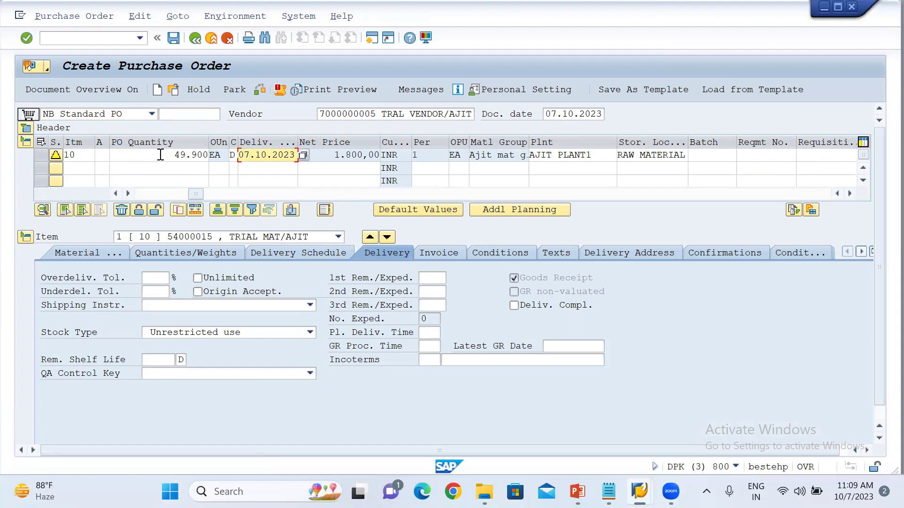
{"action": "left_click", "coordinate": [259, 90]}
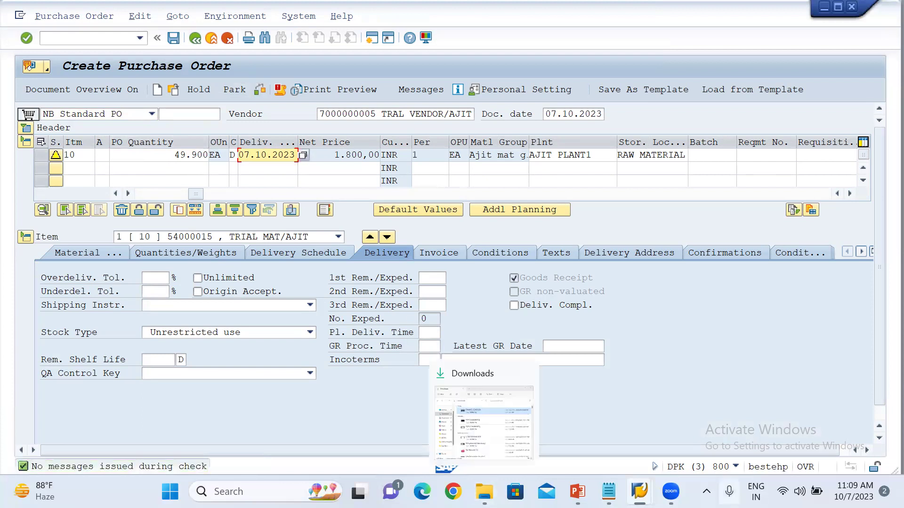
In the System messages view, set message 078, "Target quantity exceeded by", to category E (Error Message) and save.
{"action": "mouse_move", "coordinate": [639, 492]}
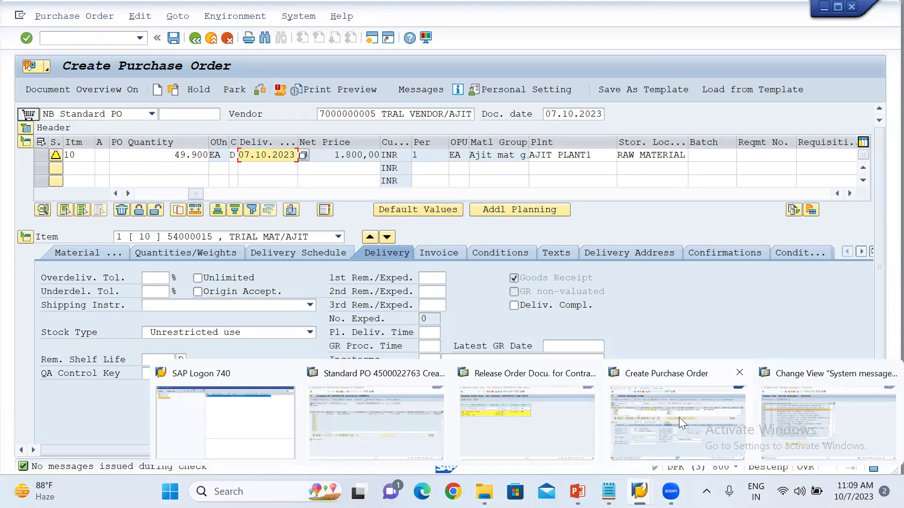
{"action": "left_click", "coordinate": [783, 396]}
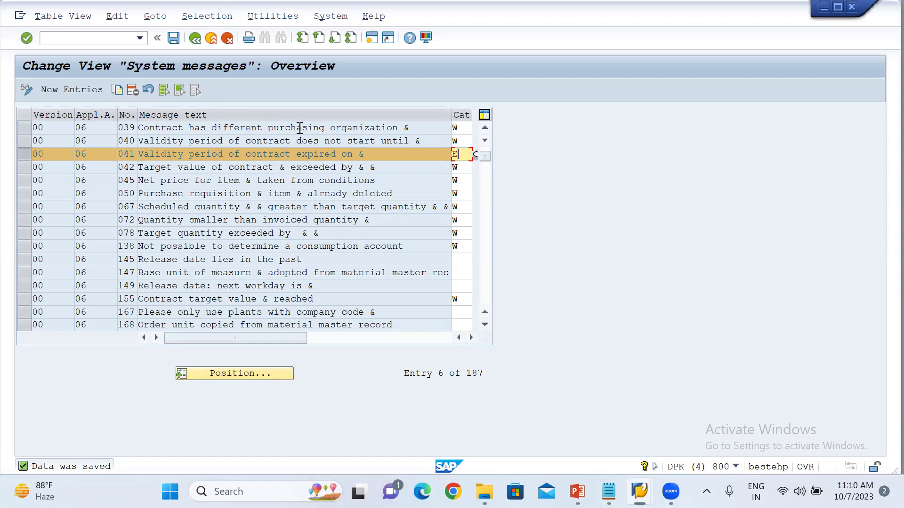
{"action": "scroll", "coordinate": [369, 149], "scroll_direction": "up", "scroll_amount": 2}
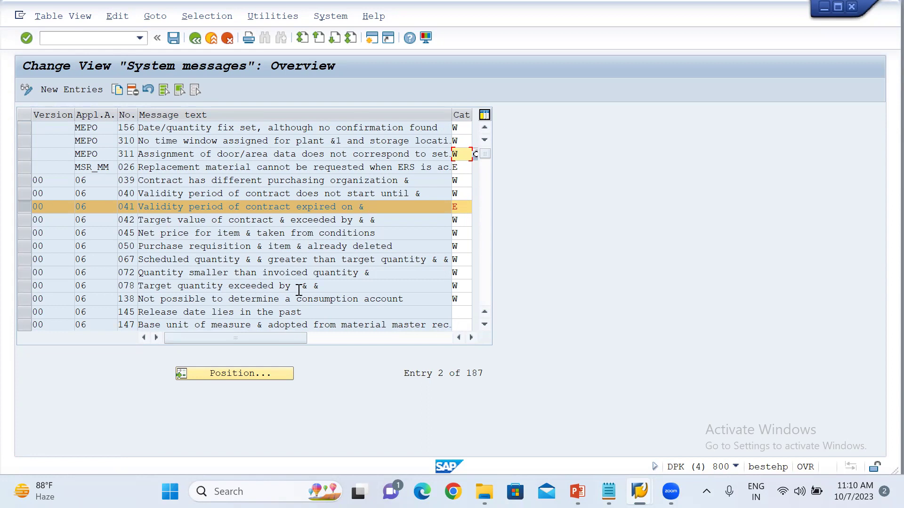
{"action": "scroll", "coordinate": [312, 288], "scroll_direction": "down", "scroll_amount": 1}
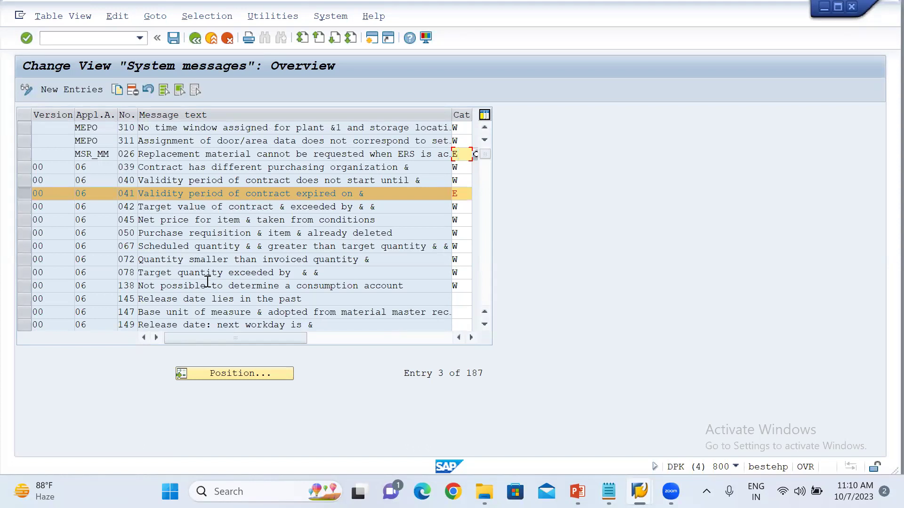
{"action": "left_click", "coordinate": [465, 273]}
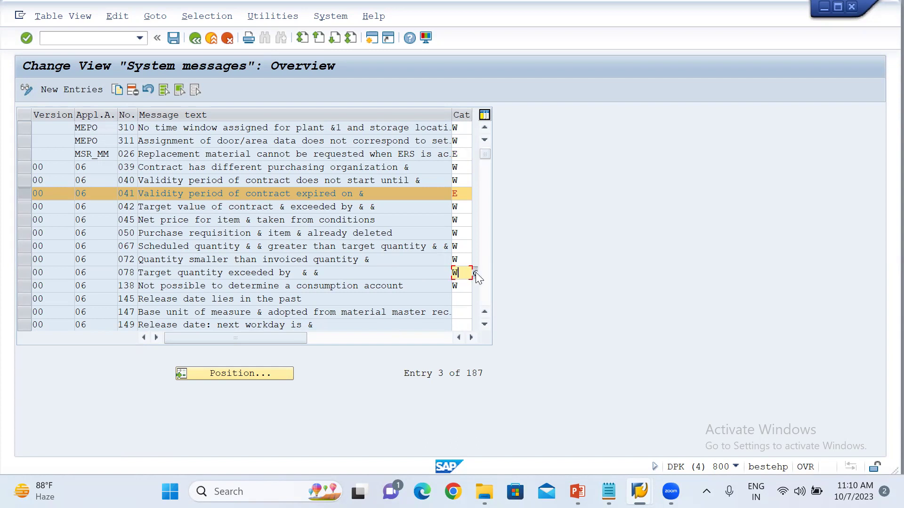
{"action": "left_click", "coordinate": [476, 273]}
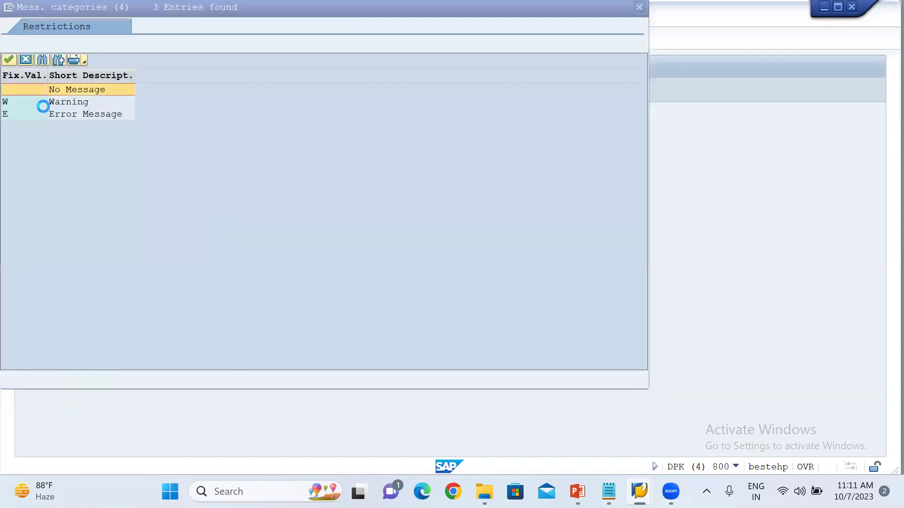
{"action": "double_click", "coordinate": [23, 114]}
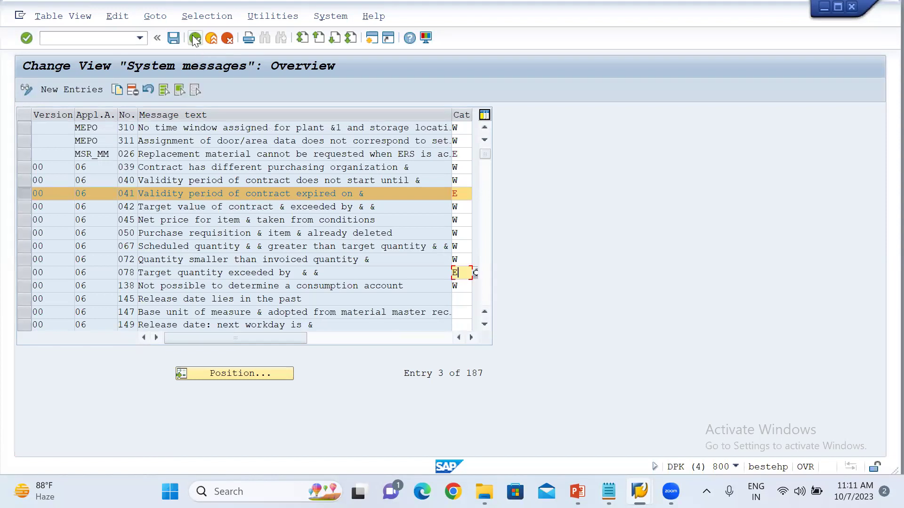
{"action": "left_click", "coordinate": [174, 38]}
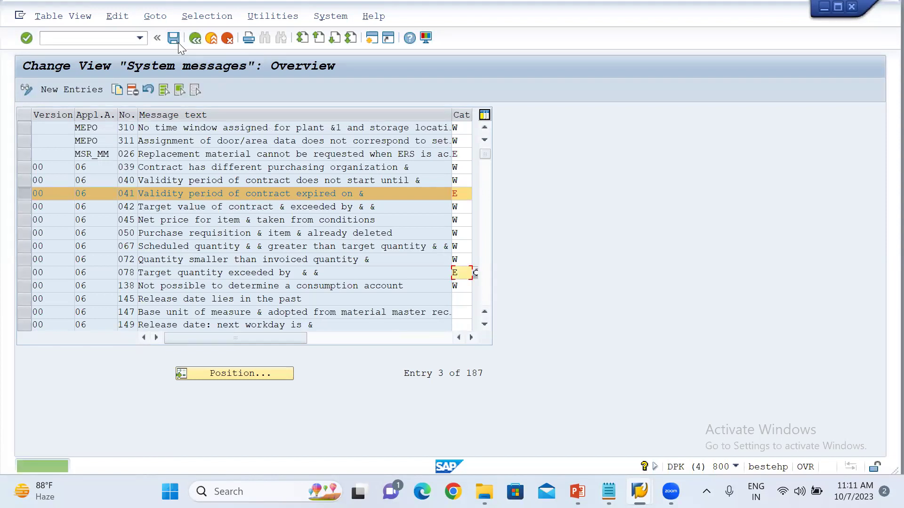
Return to the Create Purchase Order session, restart ME21N and go to the first item's outline agreement field.
{"action": "mouse_move", "coordinate": [639, 491]}
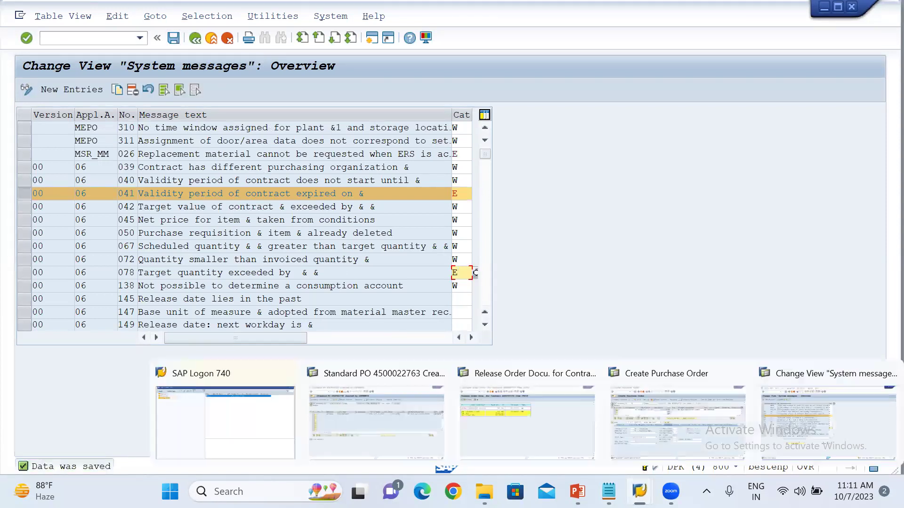
{"action": "left_click", "coordinate": [684, 438]}
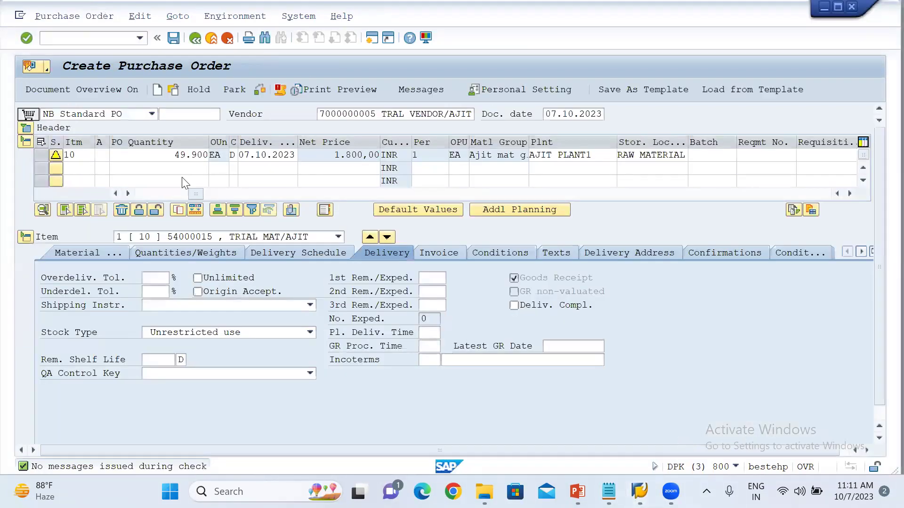
{"action": "left_click", "coordinate": [79, 40]}
{"action": "type", "text": "/NME21N"}
{"action": "key", "text": "Return"}
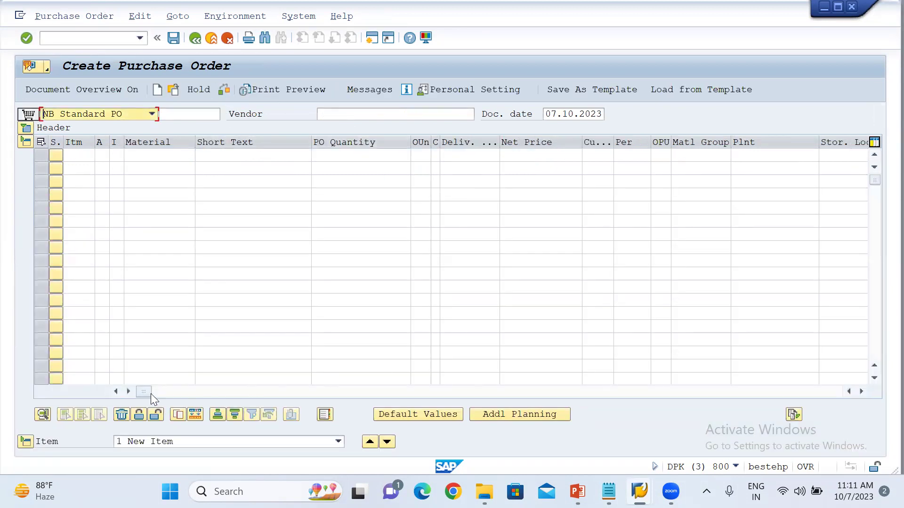
{"action": "left_click_drag", "start_coordinate": [150, 394], "coordinate": [397, 393]}
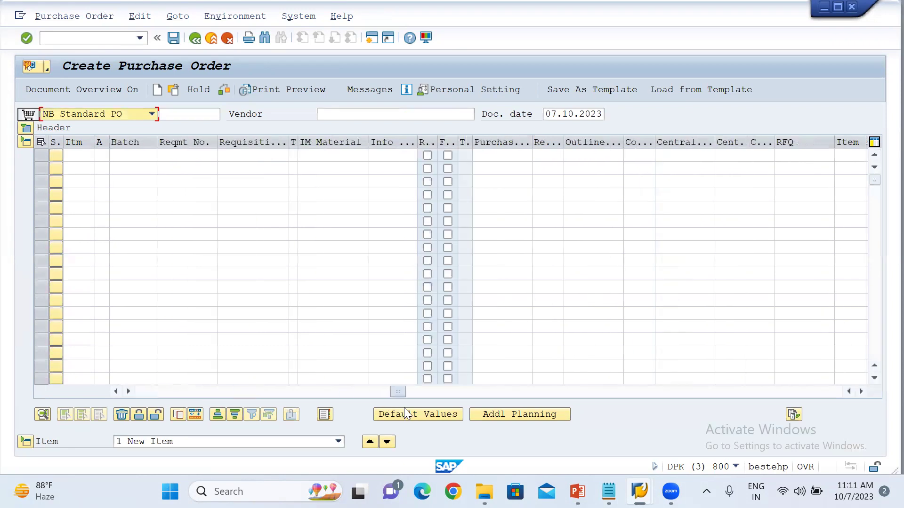
{"action": "left_click", "coordinate": [591, 152]}
{"action": "type", "text": "424.800,00"}
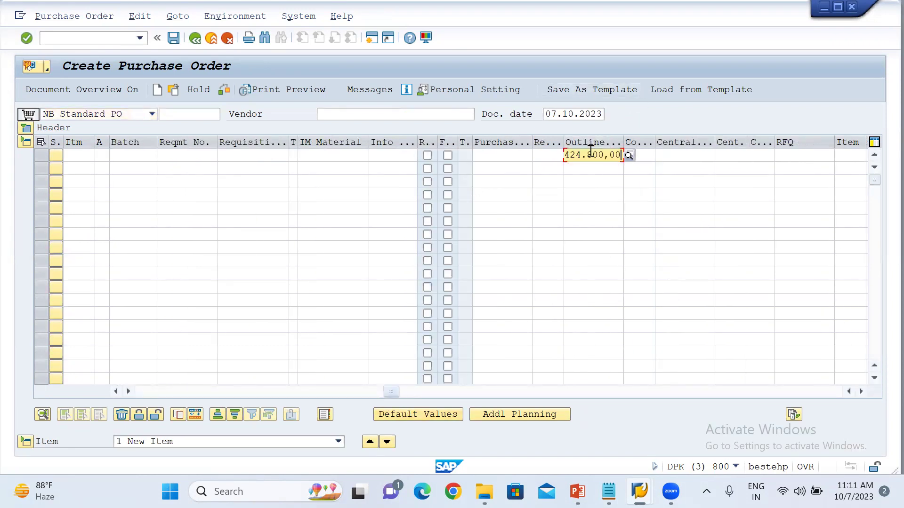
{"action": "key", "text": "BackSpace"}
{"action": "key", "text": "BackSpace"}
{"action": "key", "text": "BackSpace"}
{"action": "key", "text": "BackSpace"}
{"action": "key", "text": "BackSpace"}
{"action": "key", "text": "BackSpace"}
{"action": "key", "text": "BackSpace"}
{"action": "key", "text": "BackSpace"}
{"action": "key", "text": "BackSpace"}
{"action": "key", "text": "BackSpace"}
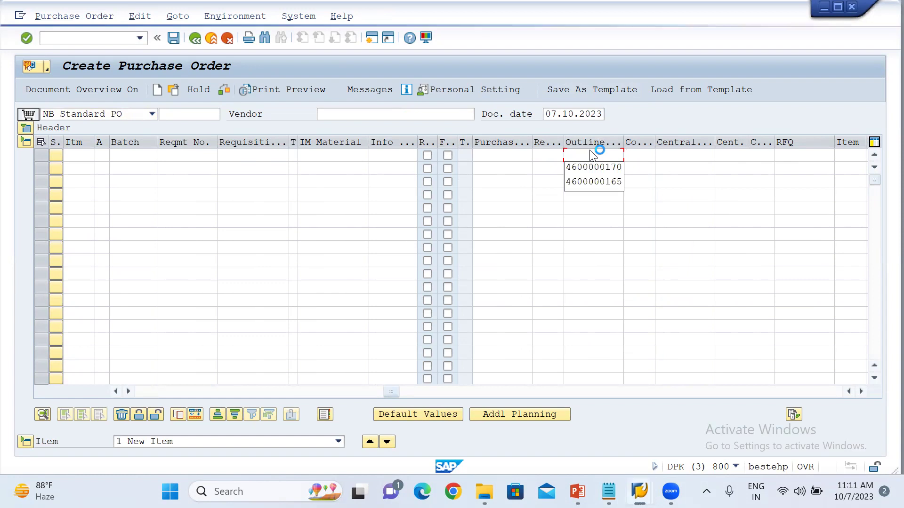
{"action": "left_click", "coordinate": [604, 167]}
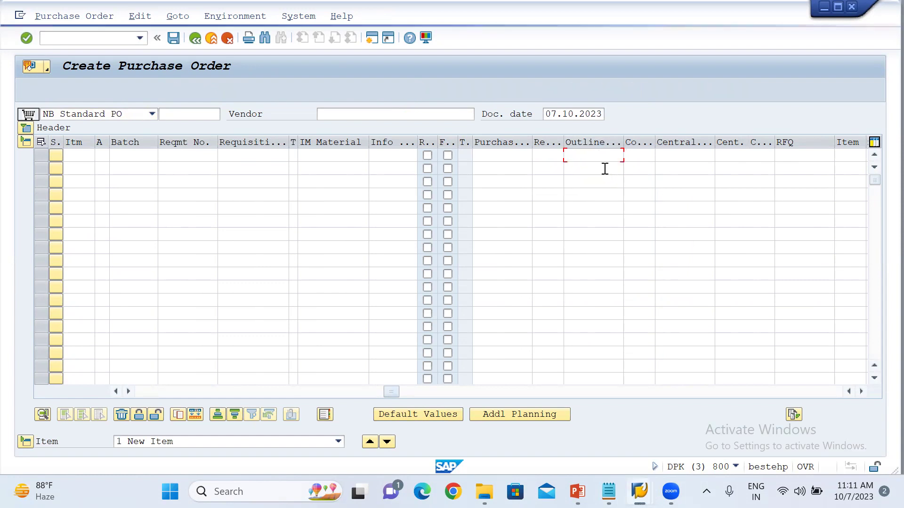
{"action": "left_click", "coordinate": [597, 156]}
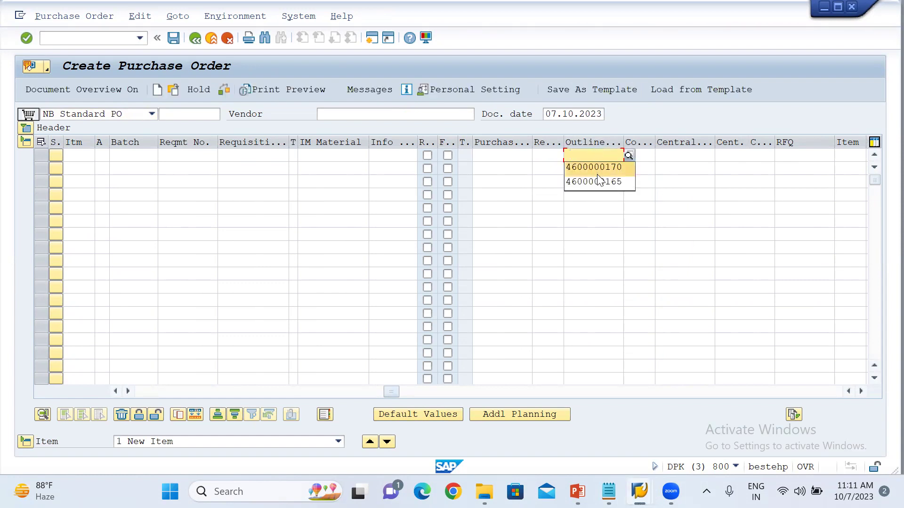
{"action": "left_click", "coordinate": [597, 169]}
{"action": "key", "text": "Return"}
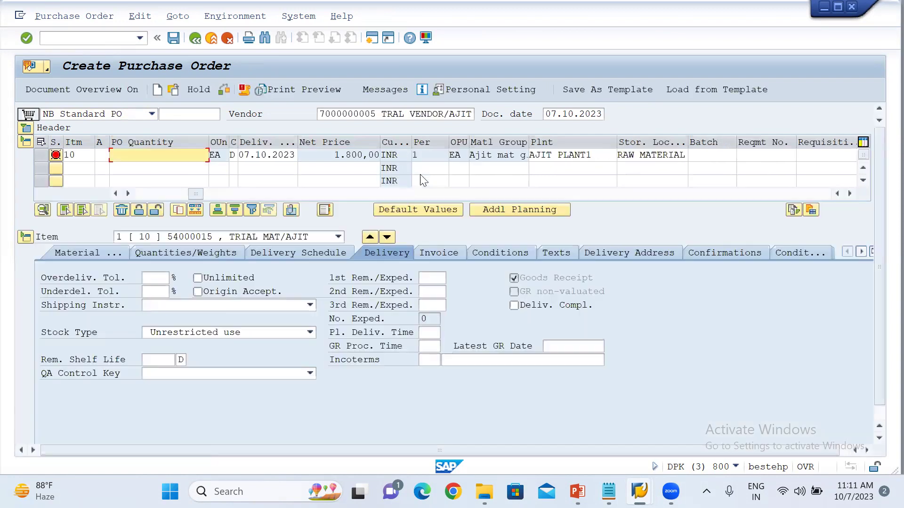
Set item 10's PO quantity to 49900, check the purchase order and close the message list after reviewing it.
{"action": "left_click", "coordinate": [171, 160]}
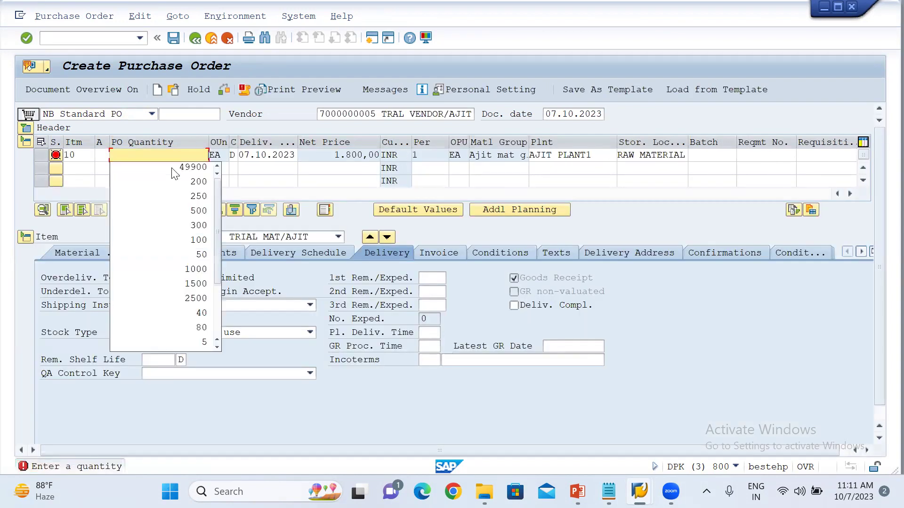
{"action": "left_click", "coordinate": [190, 169]}
{"action": "key", "text": "Return"}
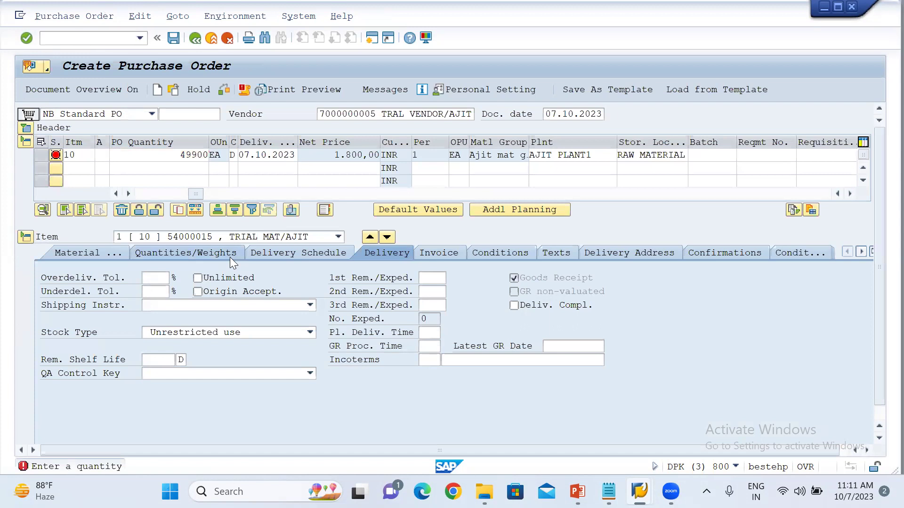
{"action": "key", "text": "Return"}
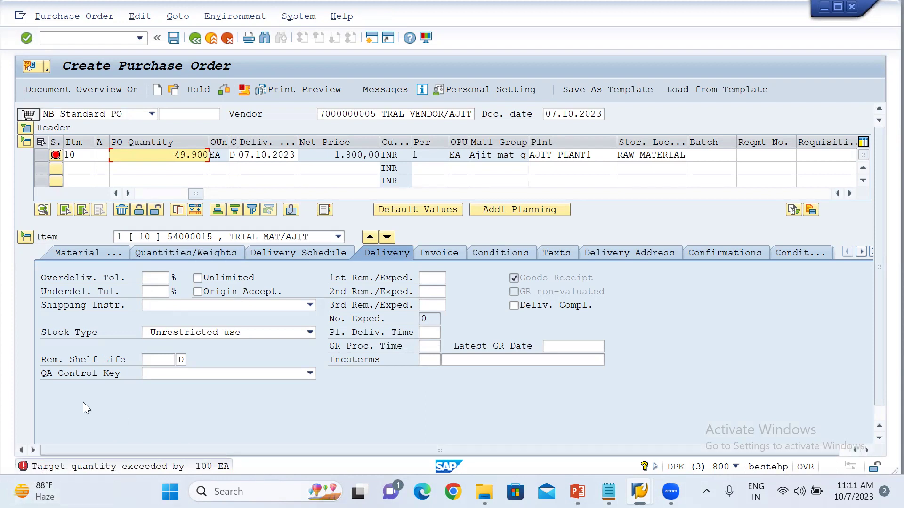
{"action": "left_click", "coordinate": [225, 87]}
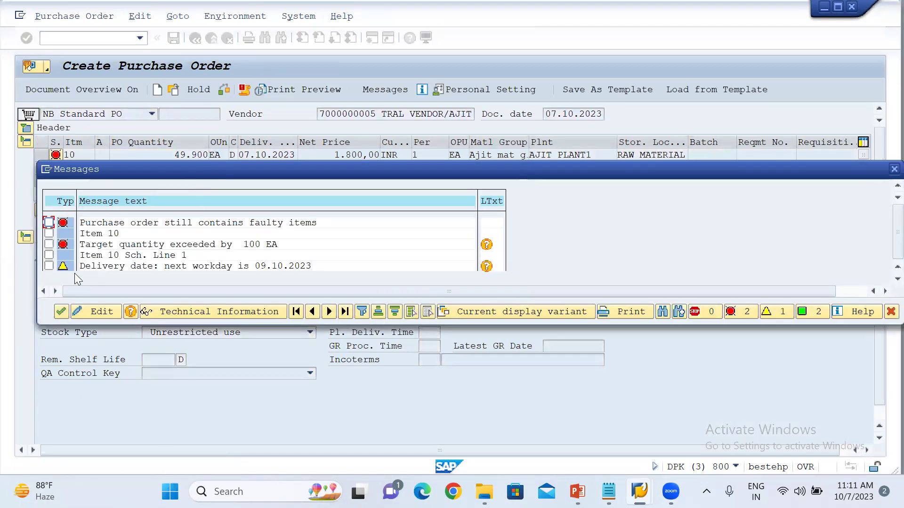
{"action": "left_click", "coordinate": [60, 312]}
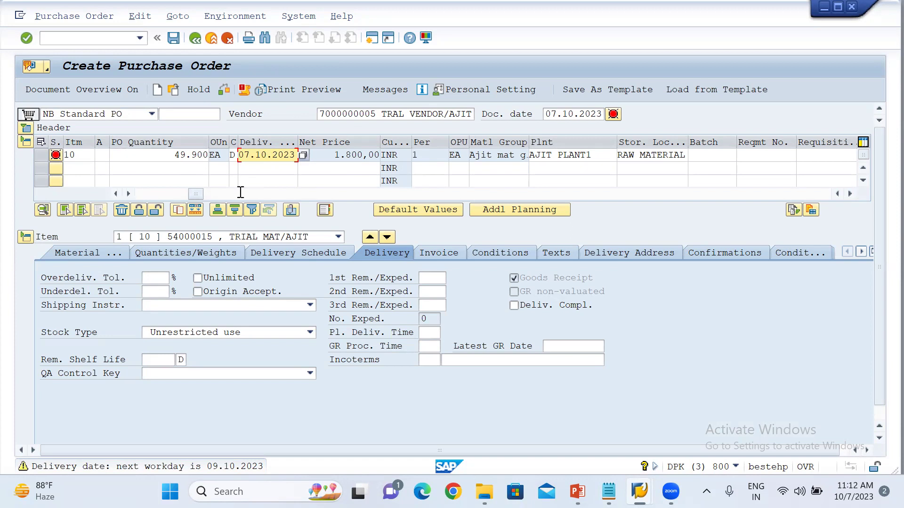
Leave the purchase order and start transaction ME31K to create a contract.
{"action": "left_click", "coordinate": [80, 40]}
{"action": "type", "text": "/N"}
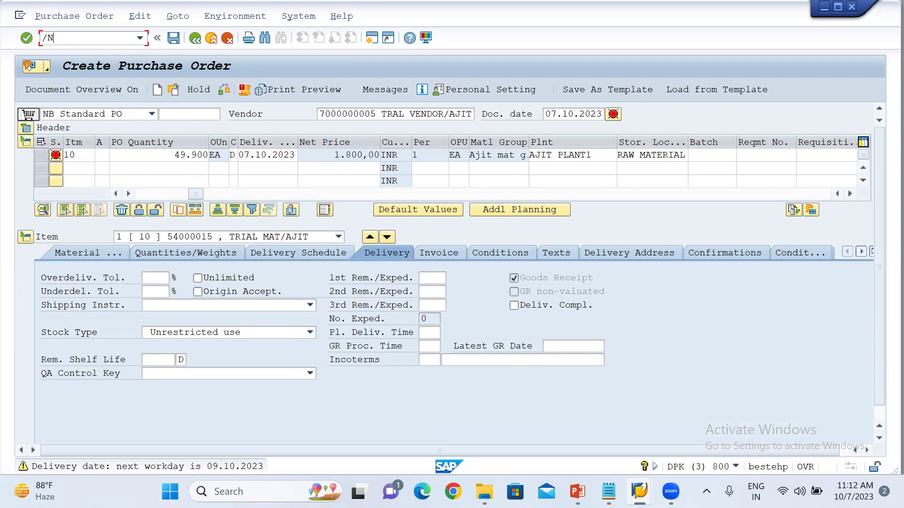
{"action": "type", "text": "ME31K"}
{"action": "key", "text": "Return"}
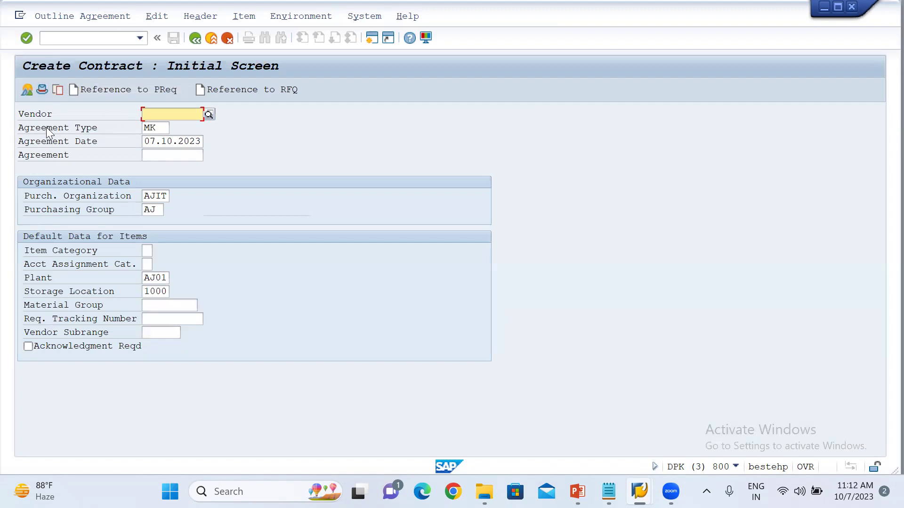
Set the agreement type to WK (Value contract), choose the trial vendor and continue to the contract's header data.
{"action": "left_click", "coordinate": [156, 129]}
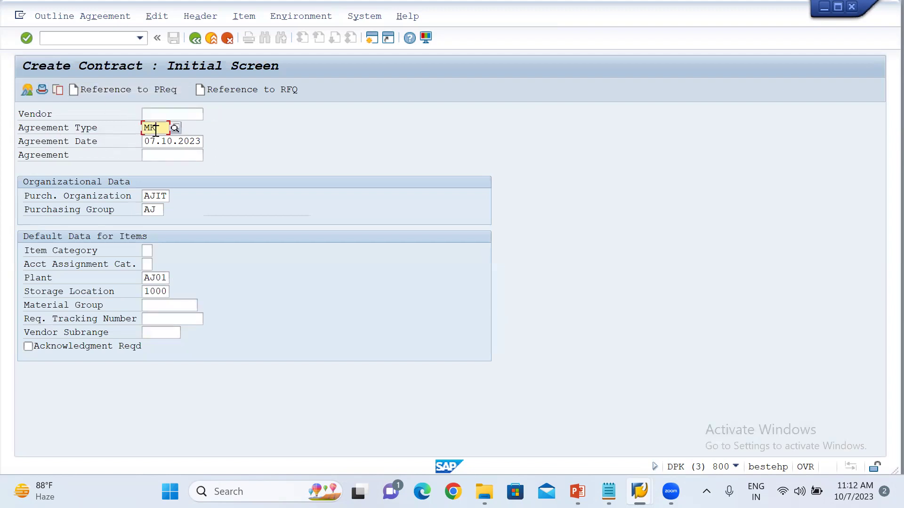
{"action": "left_click", "coordinate": [179, 127]}
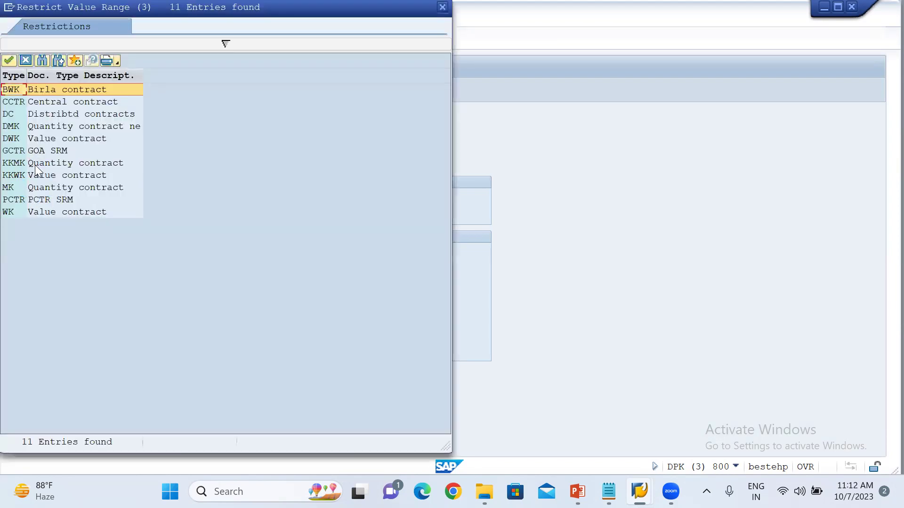
{"action": "left_click", "coordinate": [39, 215]}
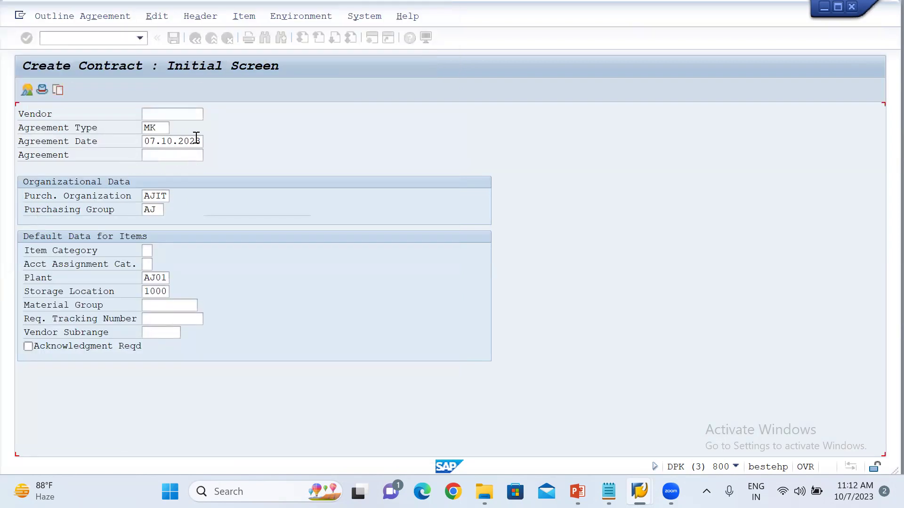
{"action": "left_click", "coordinate": [168, 114]}
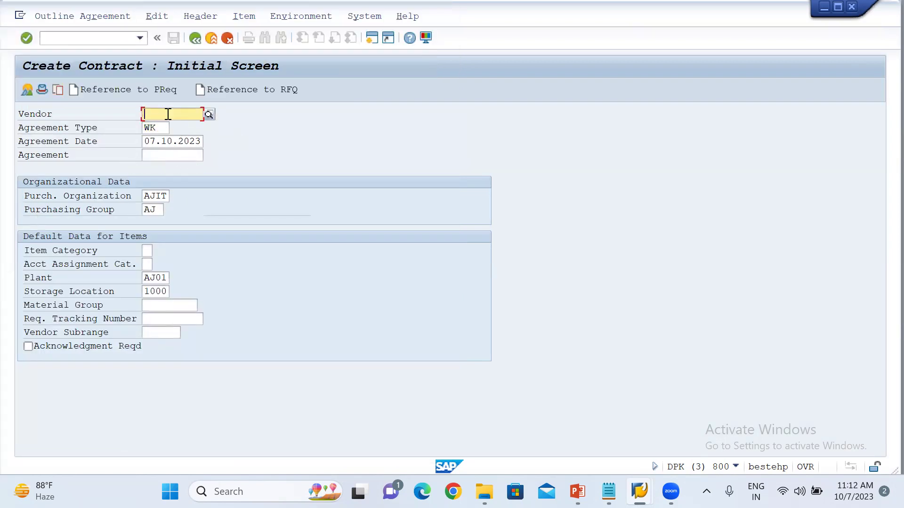
{"action": "left_click", "coordinate": [165, 122]}
{"action": "key", "text": "Return"}
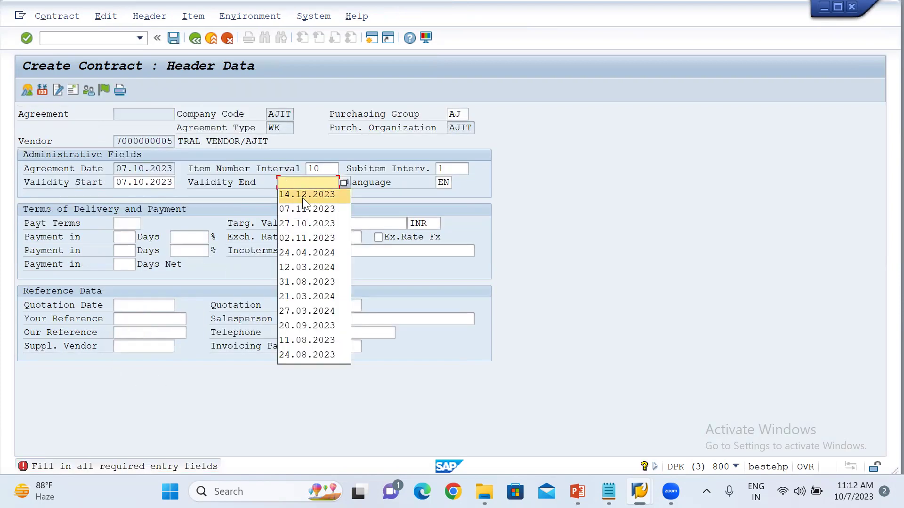
Set the contract's validity end to 14.12.2023 and its target value to 200000 INR, and continue to the item overview.
{"action": "left_click", "coordinate": [302, 196]}
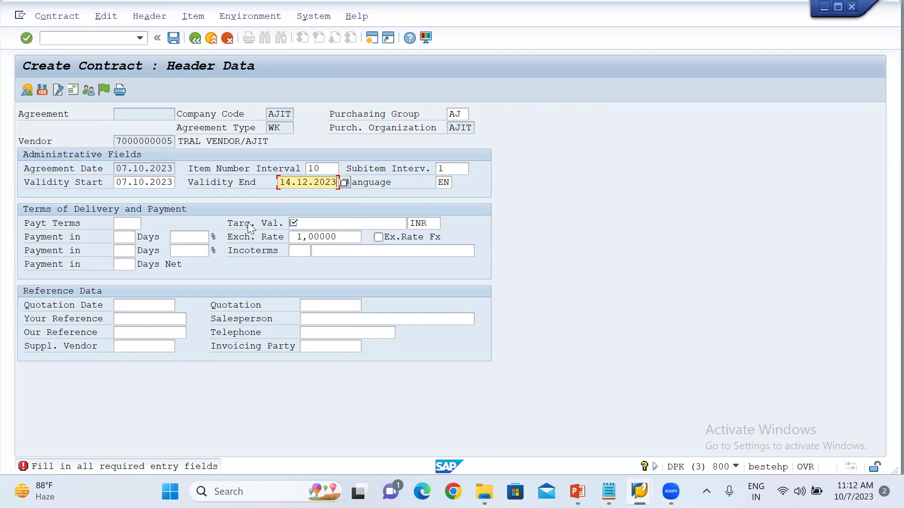
{"action": "left_click", "coordinate": [321, 222]}
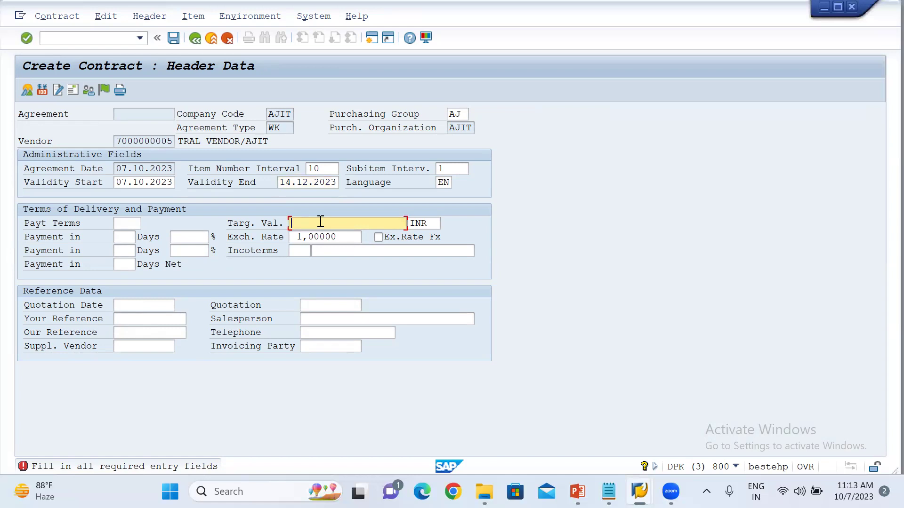
{"action": "type", "text": "20000"}
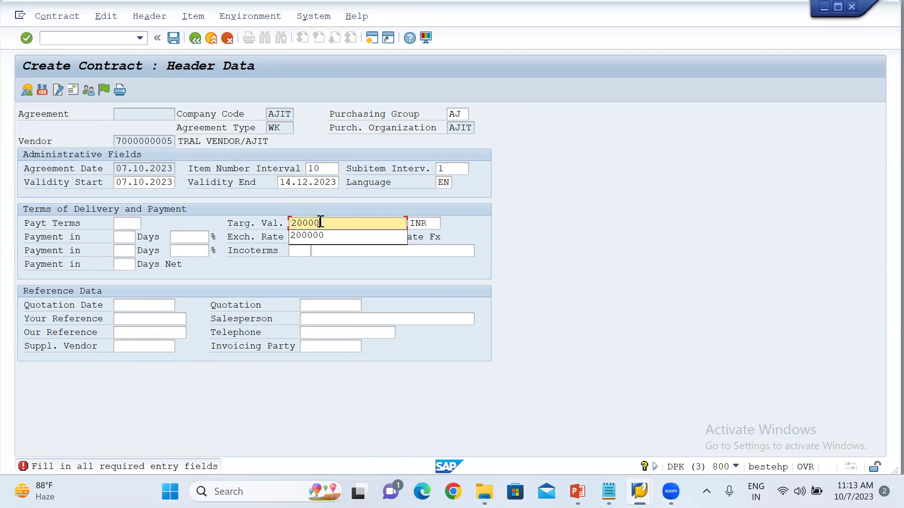
{"action": "type", "text": "0"}
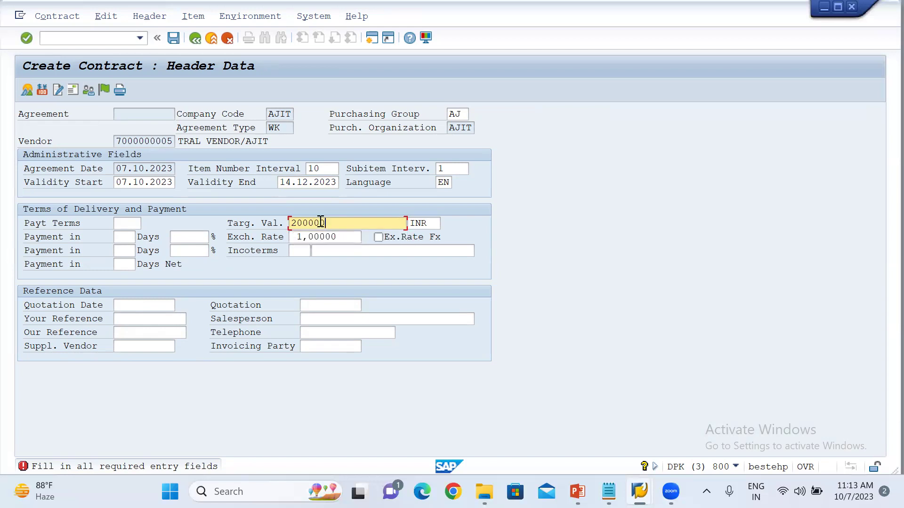
{"action": "left_click_drag", "start_coordinate": [347, 222], "coordinate": [261, 225]}
{"action": "key", "text": "Return"}
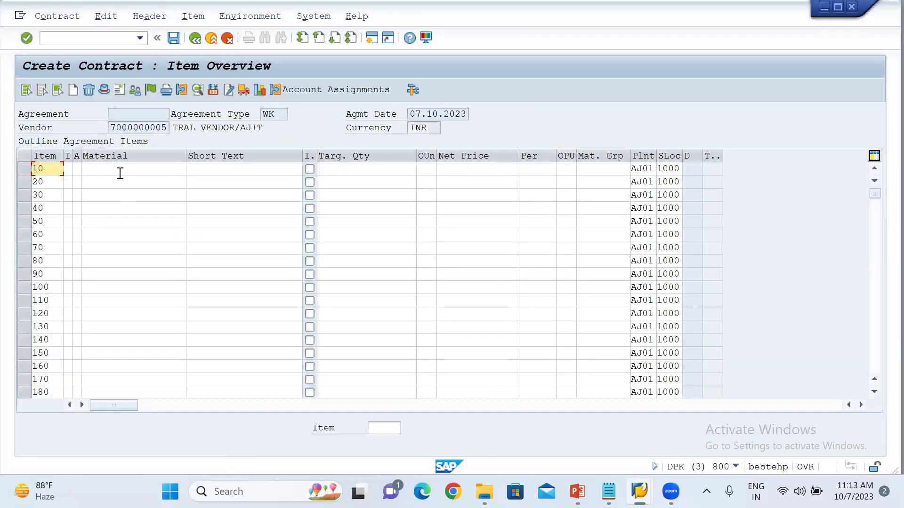
Enter material 54000015 as item 10 with a net price of 4000 and a target quantity of 1000.
{"action": "left_click", "coordinate": [120, 171]}
{"action": "left_click", "coordinate": [115, 183]}
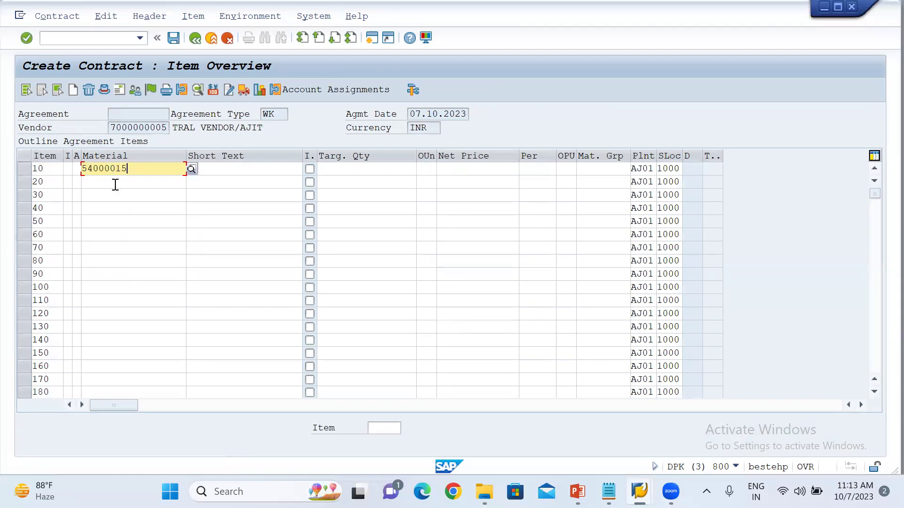
{"action": "left_click", "coordinate": [342, 165]}
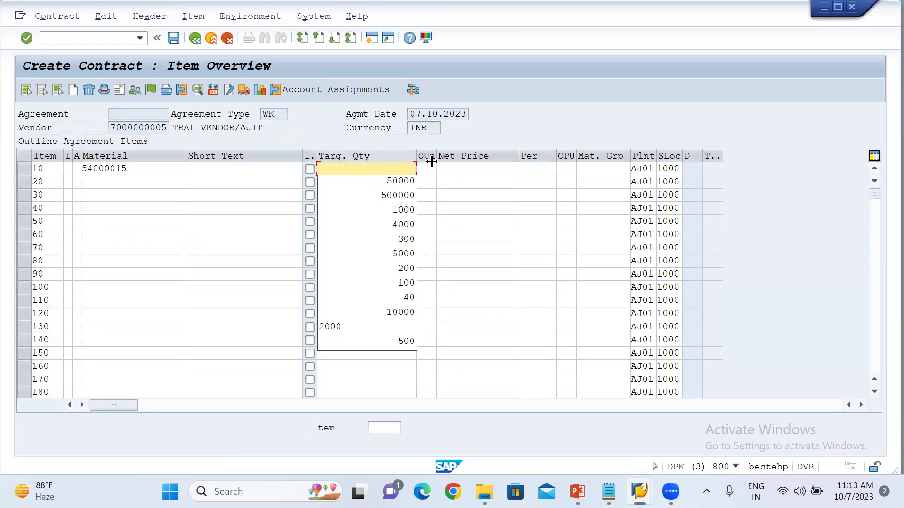
{"action": "left_click", "coordinate": [458, 167]}
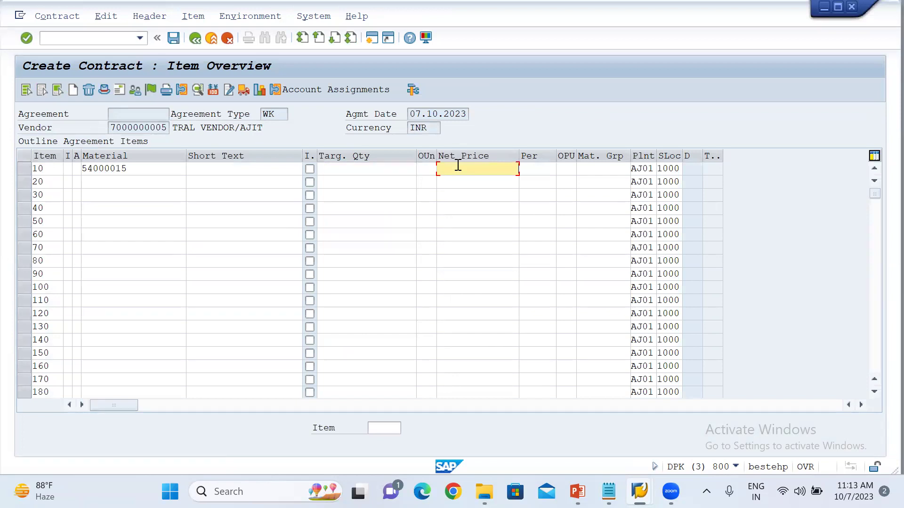
{"action": "type", "text": "4000"}
{"action": "key", "text": "Return"}
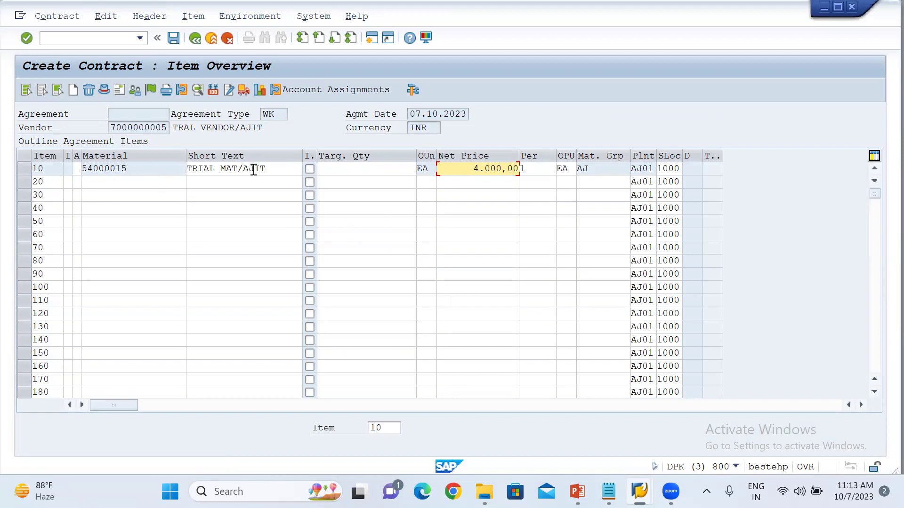
{"action": "left_click", "coordinate": [341, 171]}
{"action": "type", "text": "1000"}
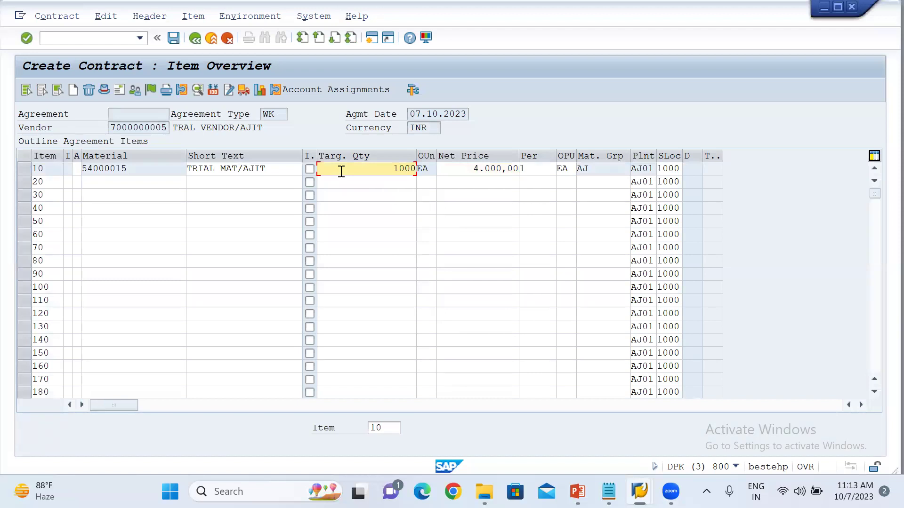
Add material 54000012 as item 20 with target quantity 300 and net price 4000, leaving item 10's price conditions unchanged.
{"action": "left_click", "coordinate": [104, 187]}
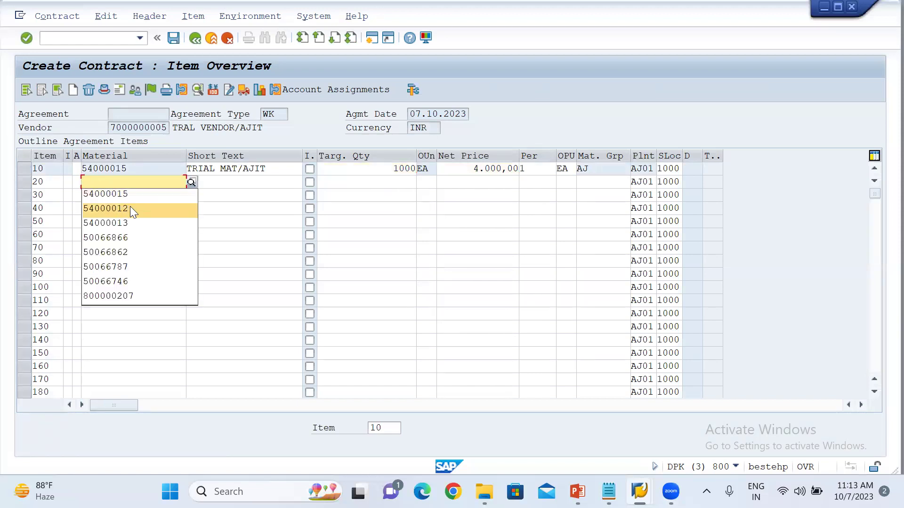
{"action": "left_click", "coordinate": [132, 209]}
{"action": "left_click", "coordinate": [384, 184]}
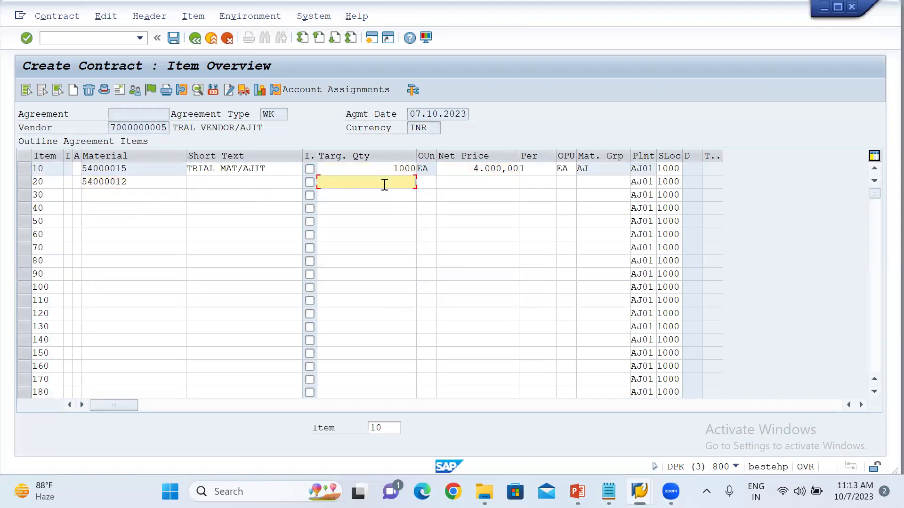
{"action": "type", "text": "300"}
{"action": "key", "text": "Return"}
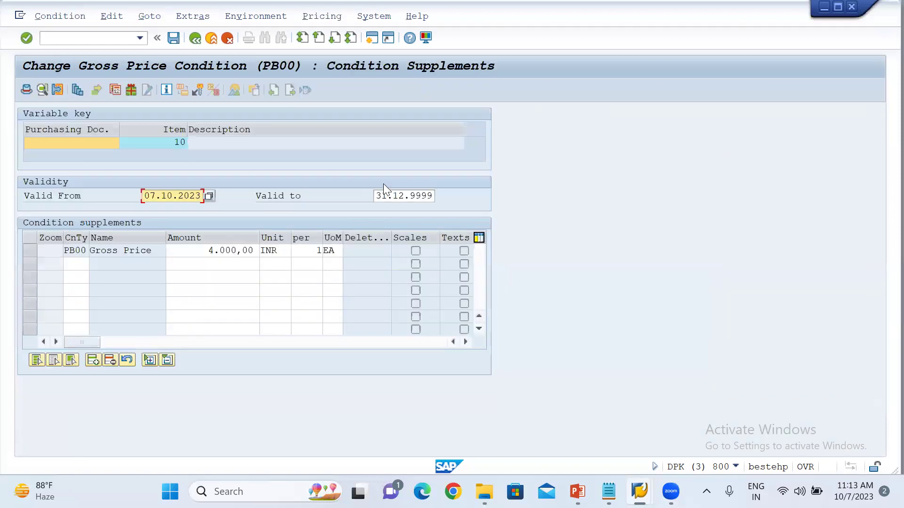
{"action": "left_click", "coordinate": [195, 39]}
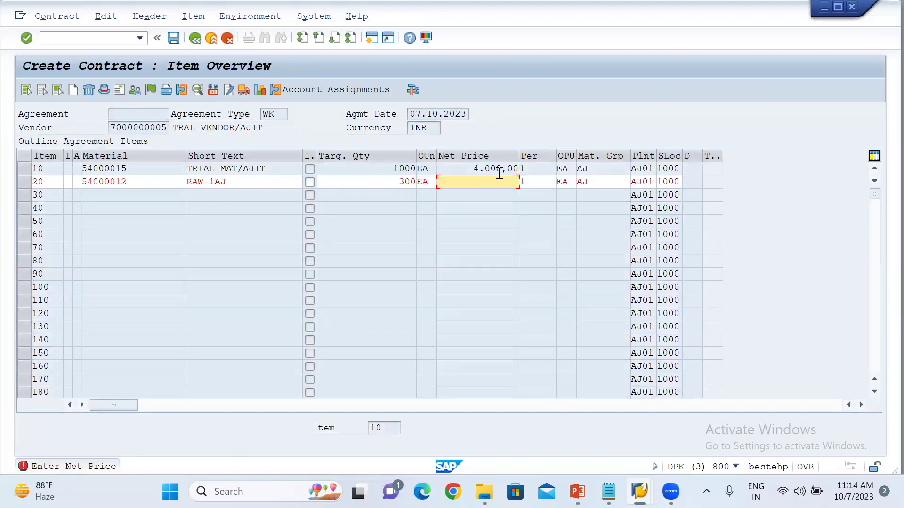
{"action": "type", "text": "4000"}
{"action": "left_click_drag", "start_coordinate": [400, 182], "coordinate": [419, 183]}
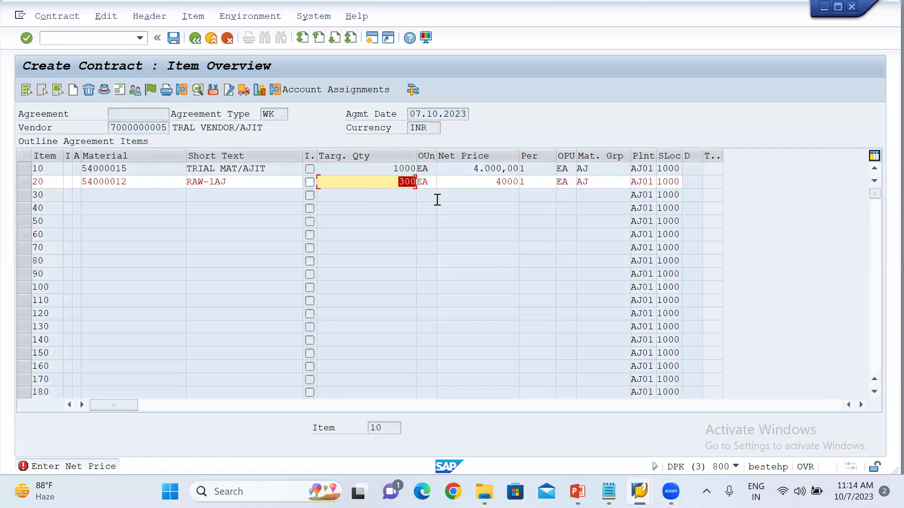
{"action": "double_click", "coordinate": [417, 172]}
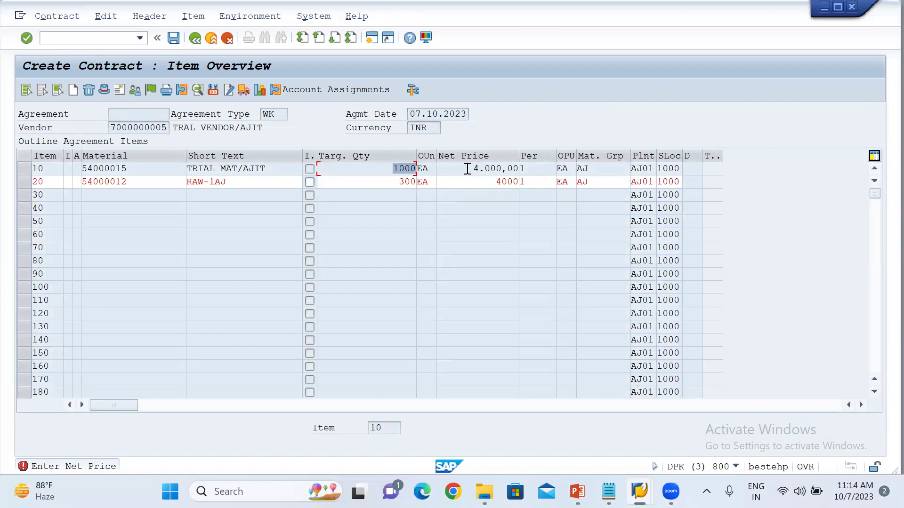
{"action": "left_click_drag", "start_coordinate": [467, 168], "coordinate": [561, 181]}
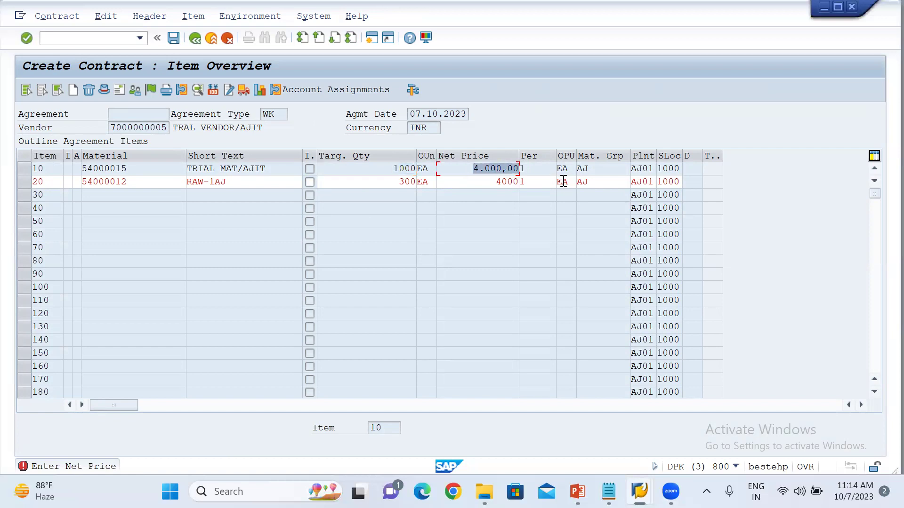